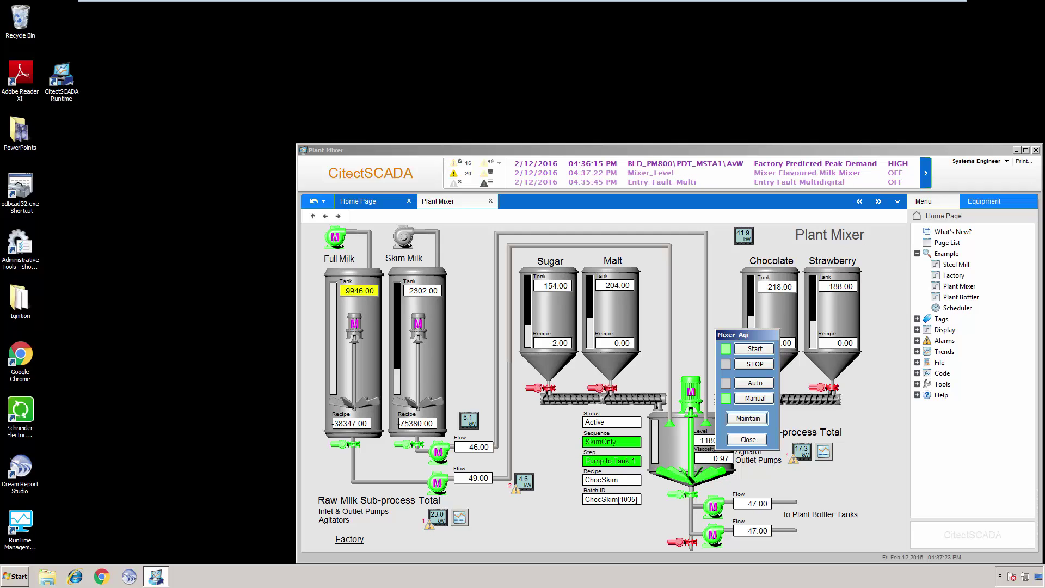
Launch Dream Report Studio and create a new project named CitectSCADA1
double_click(24, 475)
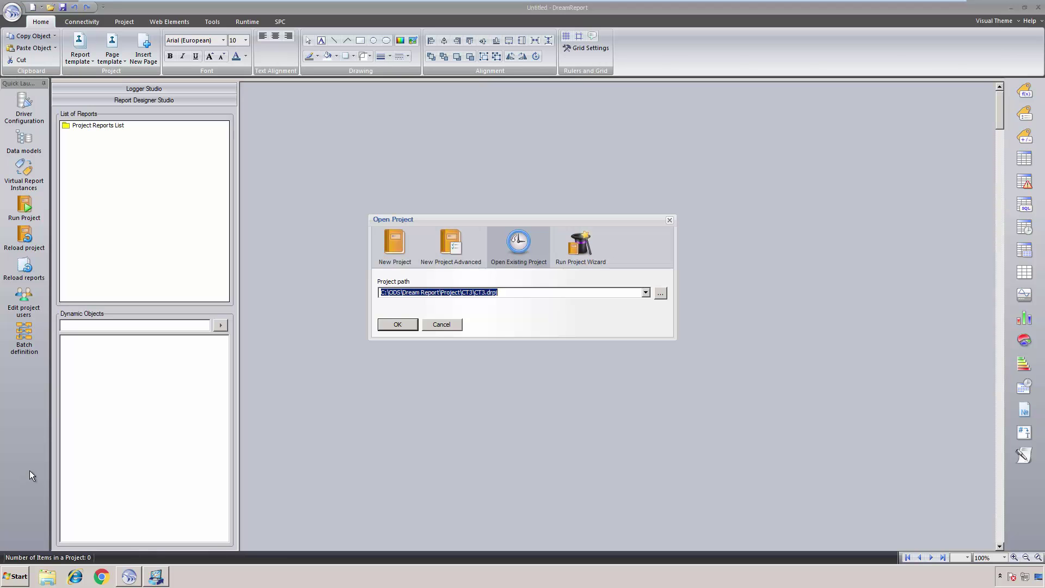
click(397, 258)
text(CitectSCADA1)
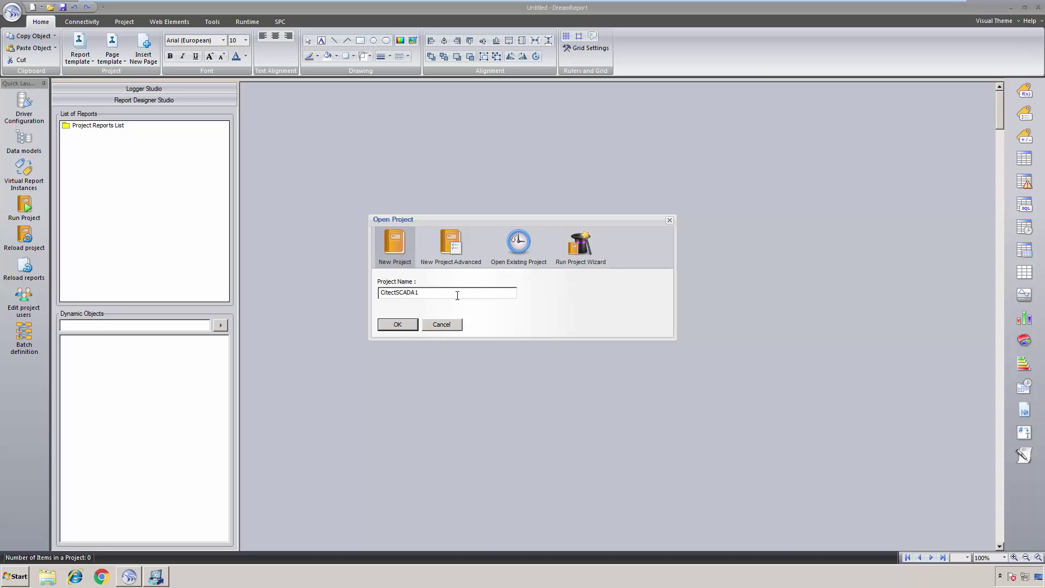
click(398, 325)
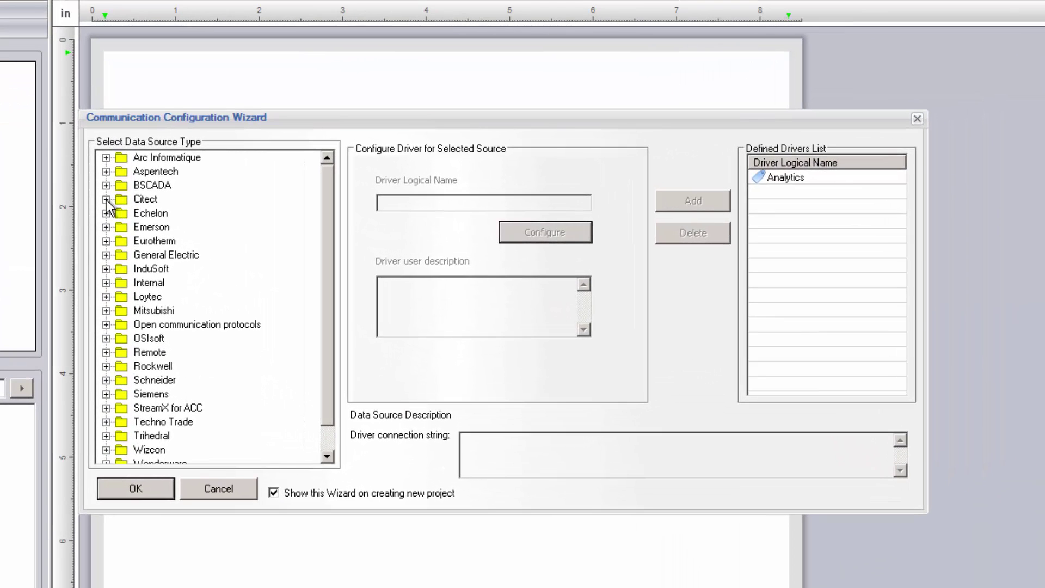
Add a Citect real-time values driver named Citect_RT with empty connection settings
click(157, 201)
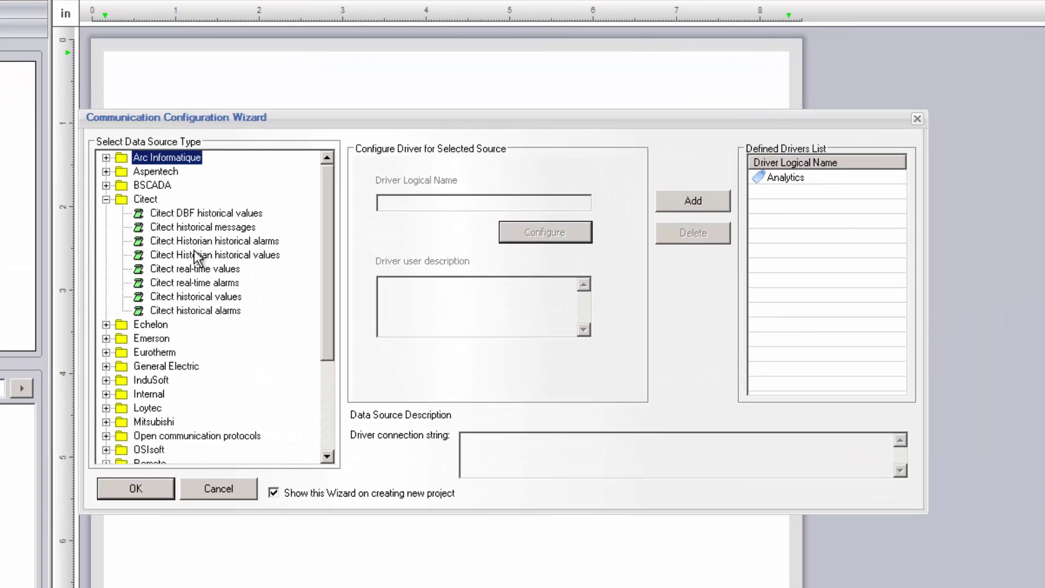
click(203, 269)
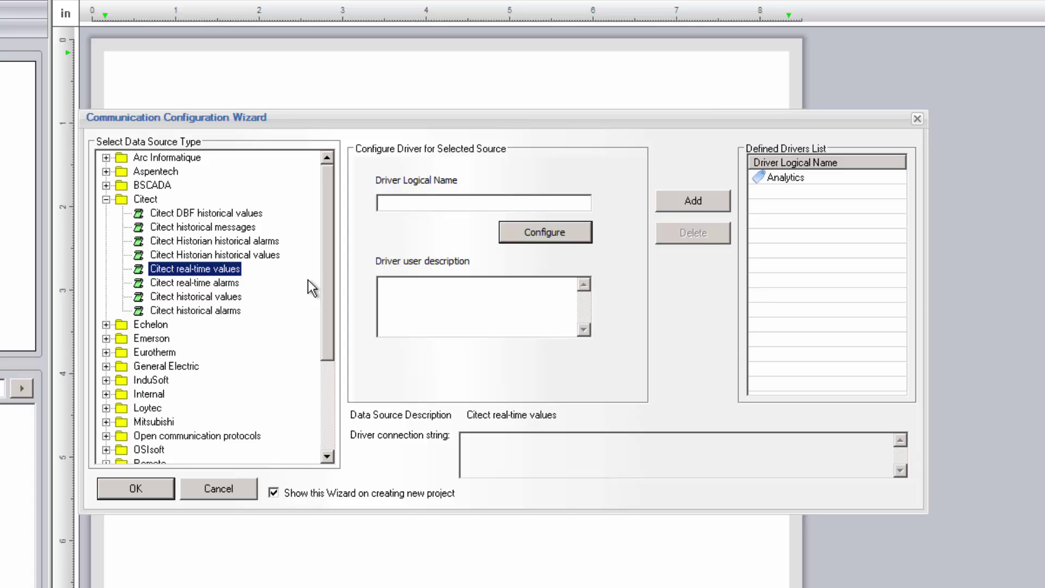
click(250, 228)
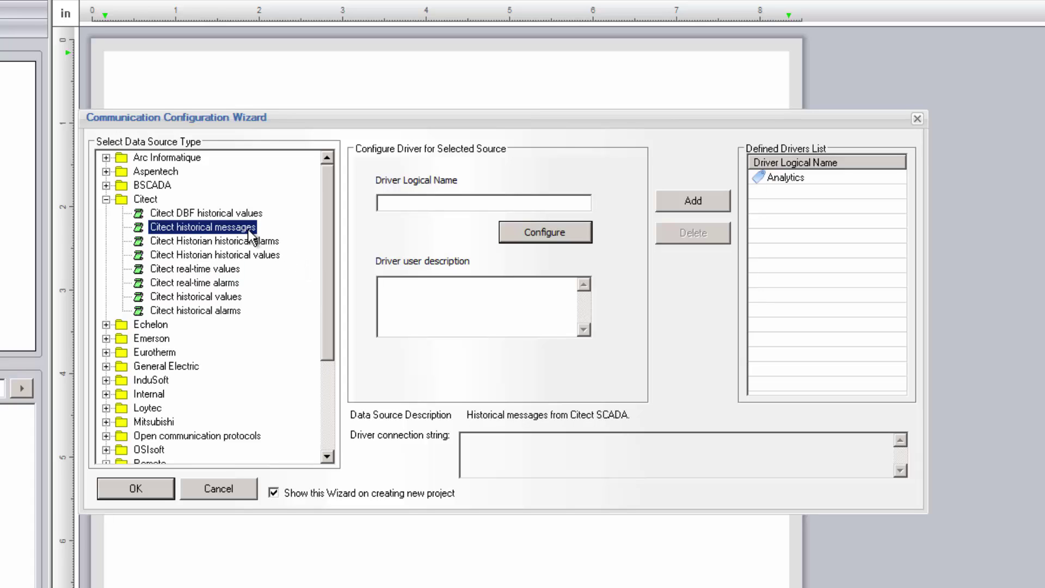
click(224, 269)
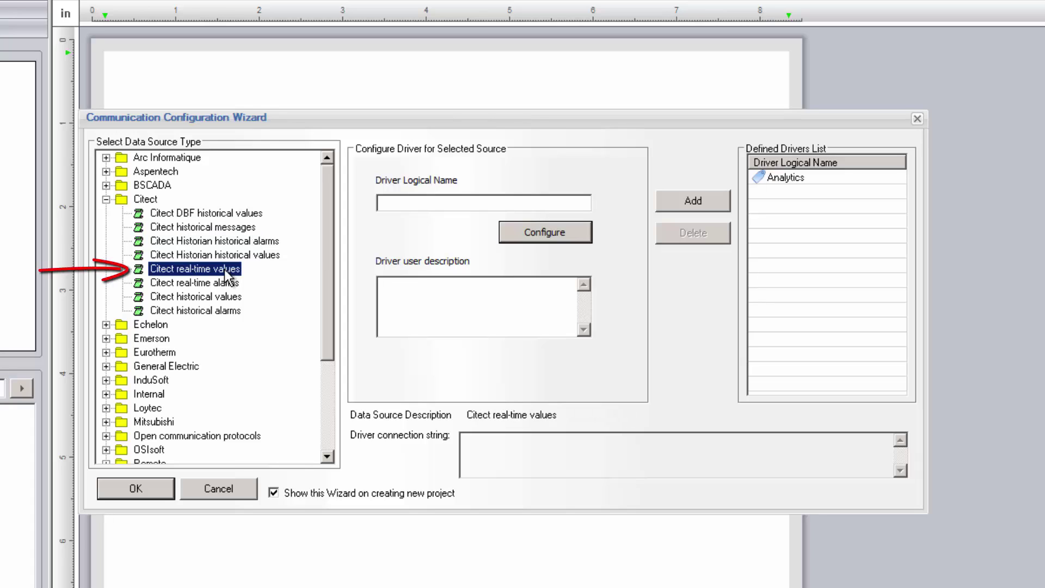
click(451, 203)
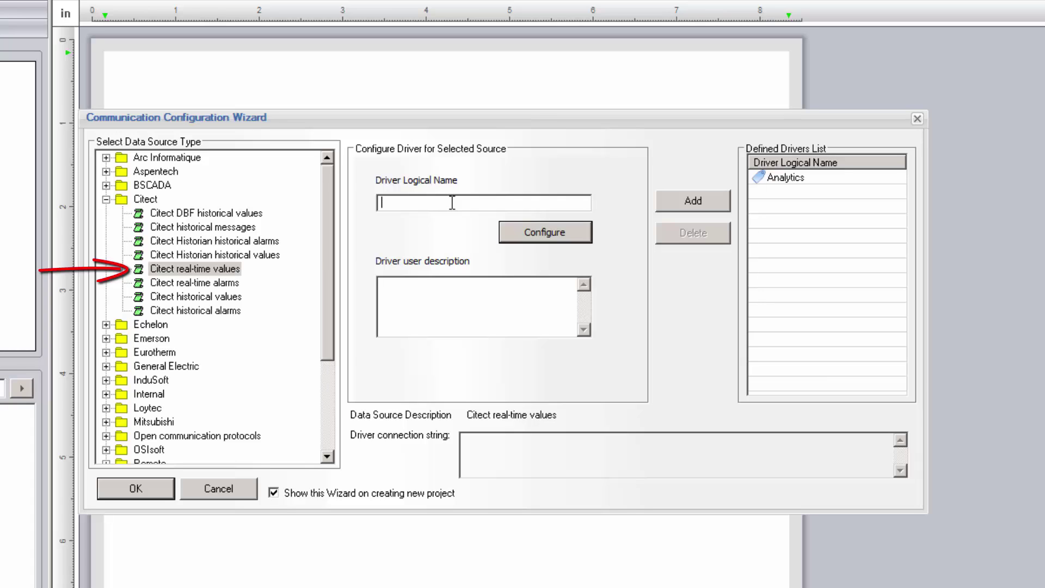
text(Citect)
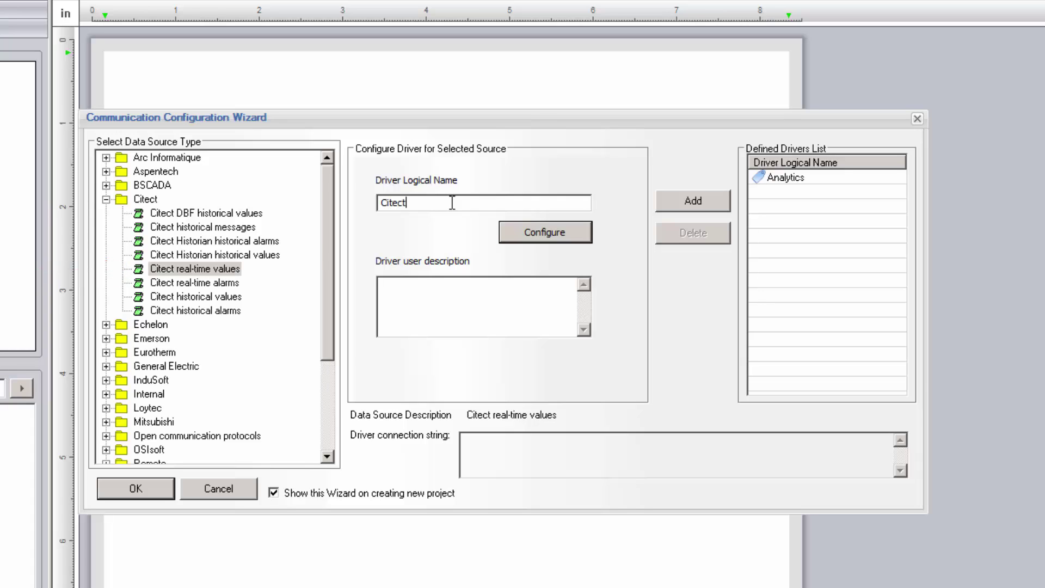
text(_RT)
click(570, 230)
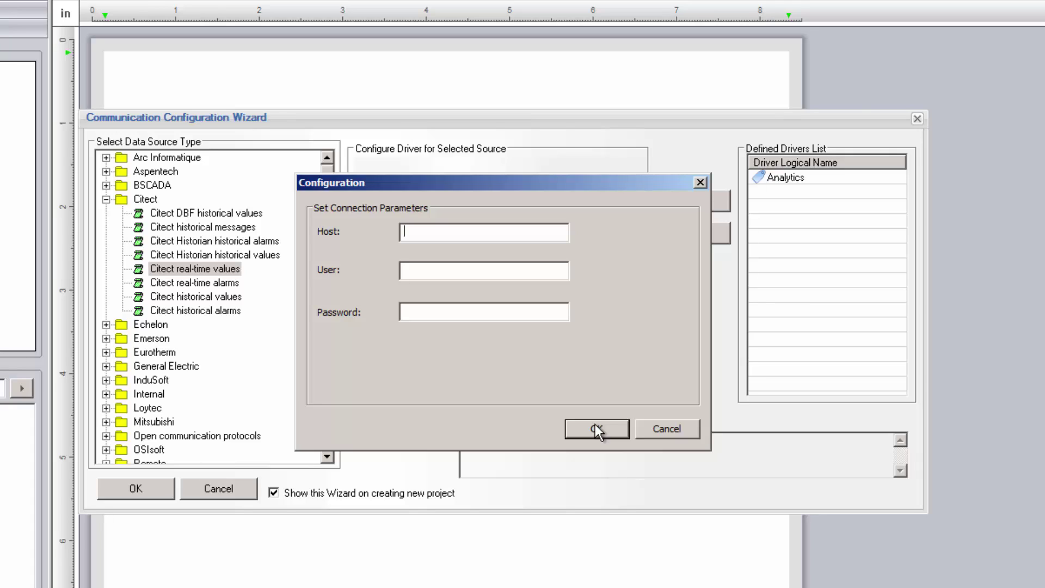
click(595, 428)
click(721, 201)
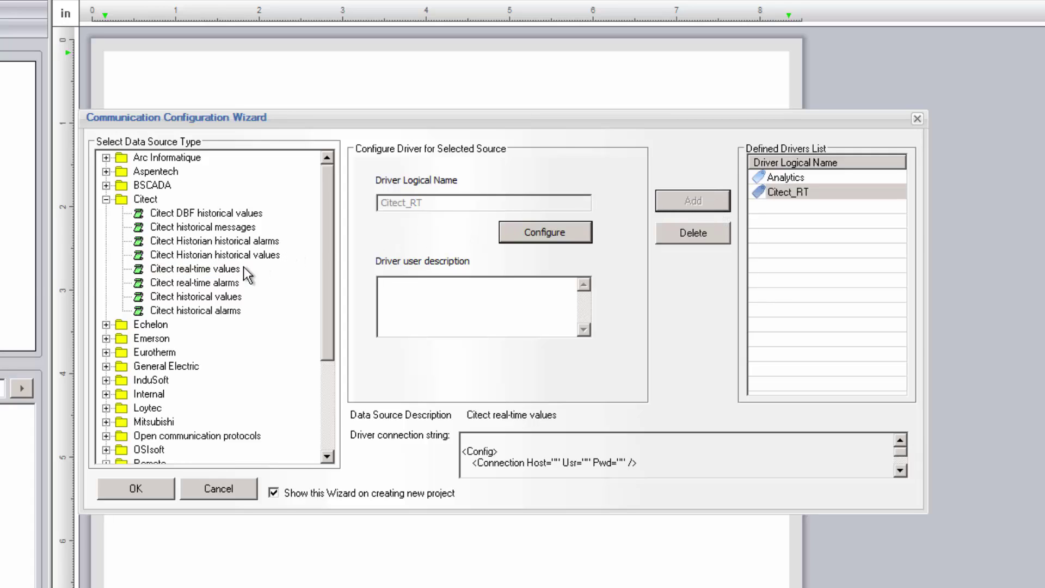
Select the Citect real-time alarms source and name the driver Citect_Alarms
click(217, 283)
click(418, 202)
text(Citect_Alarms)
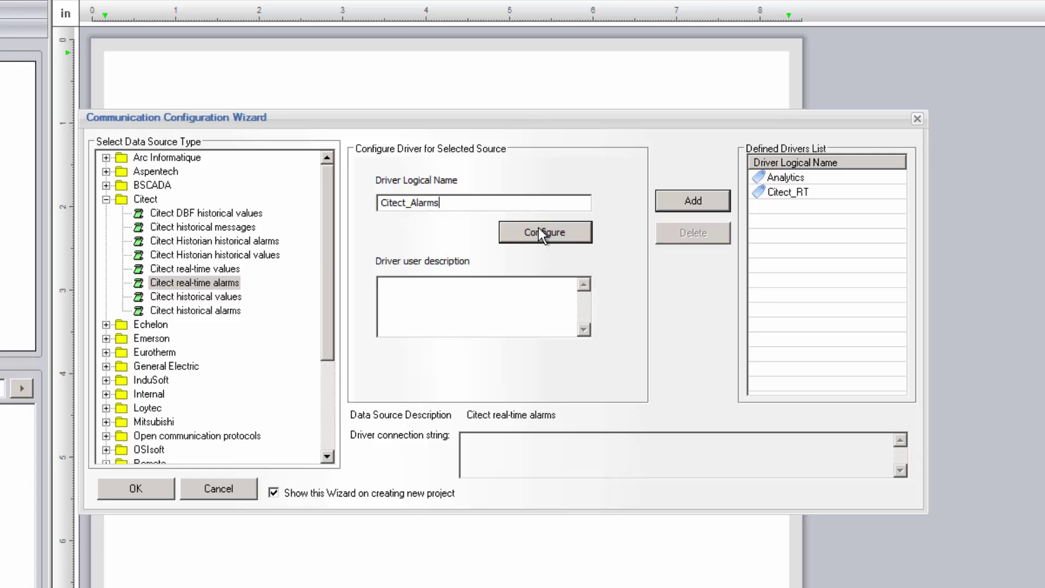
Set MM/dd/yyyy dates and hh:mm:ss am/pm times, add the driver, and finish the wizard
click(537, 233)
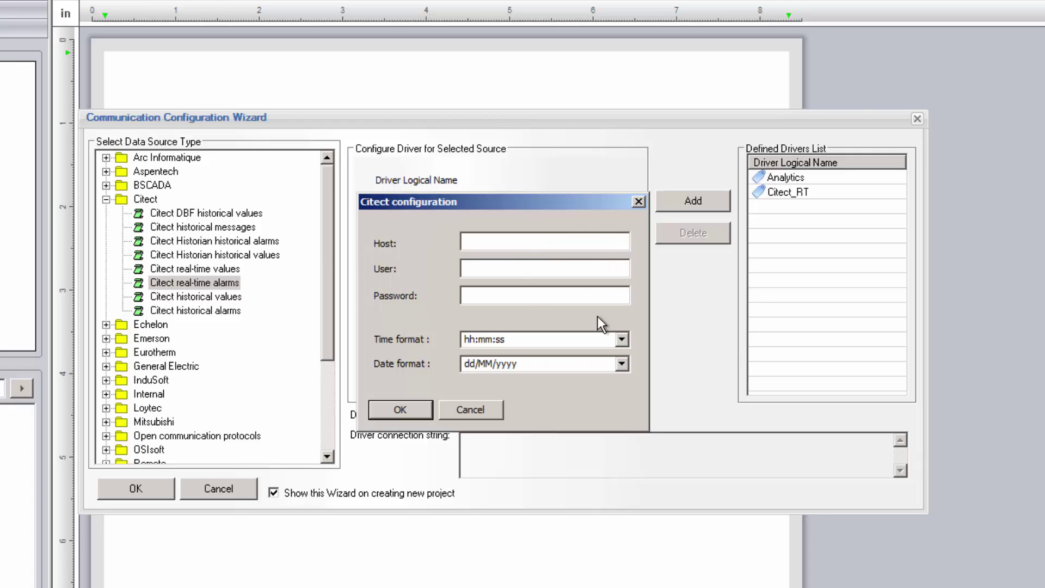
click(621, 366)
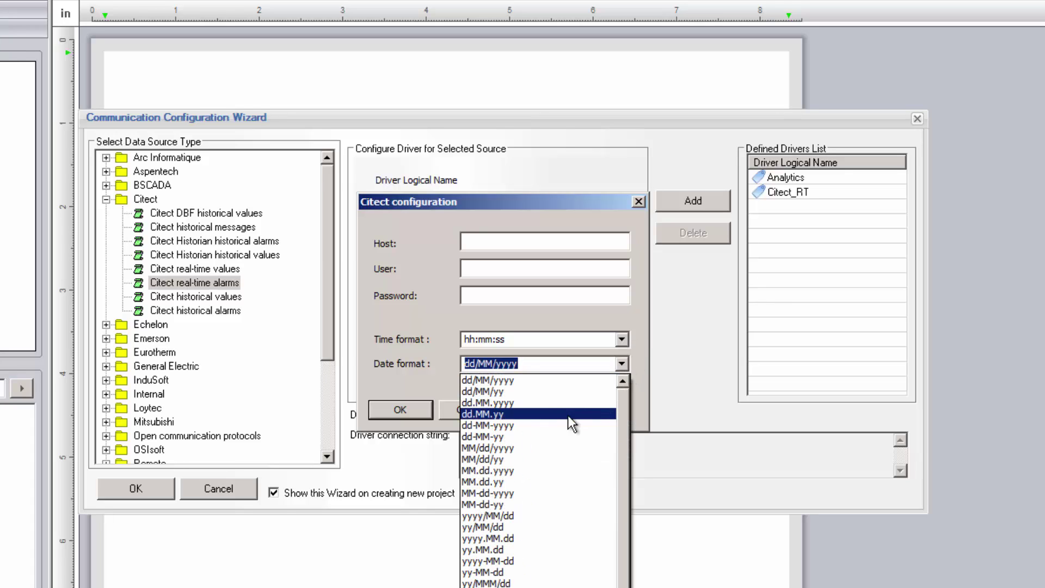
click(540, 449)
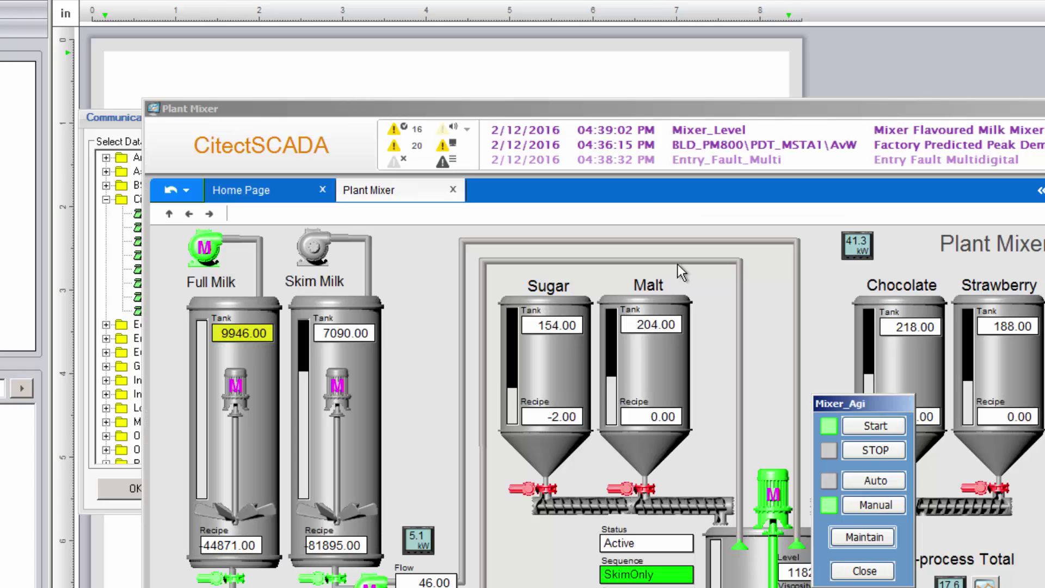
click(506, 131)
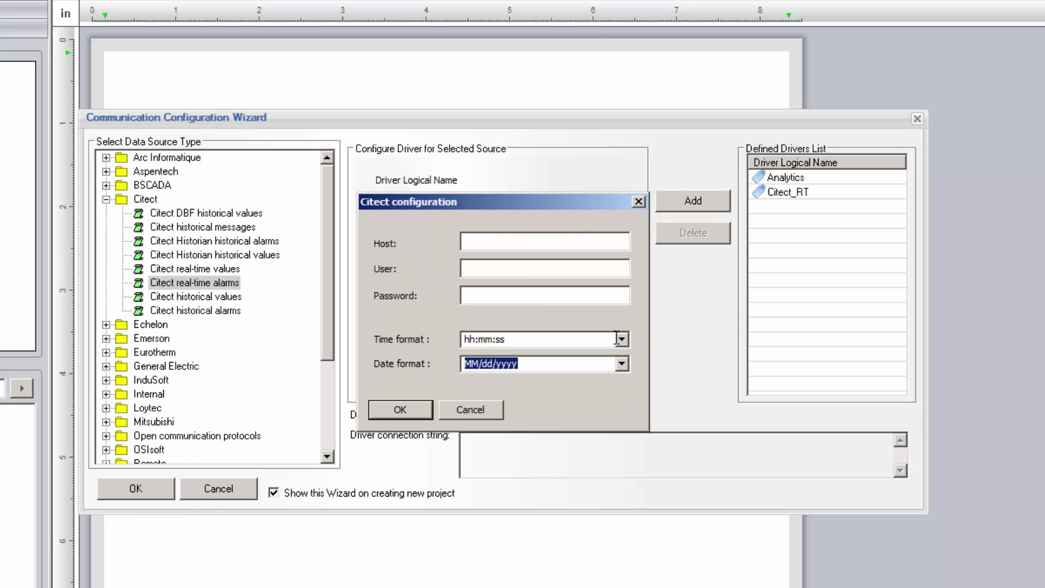
click(621, 338)
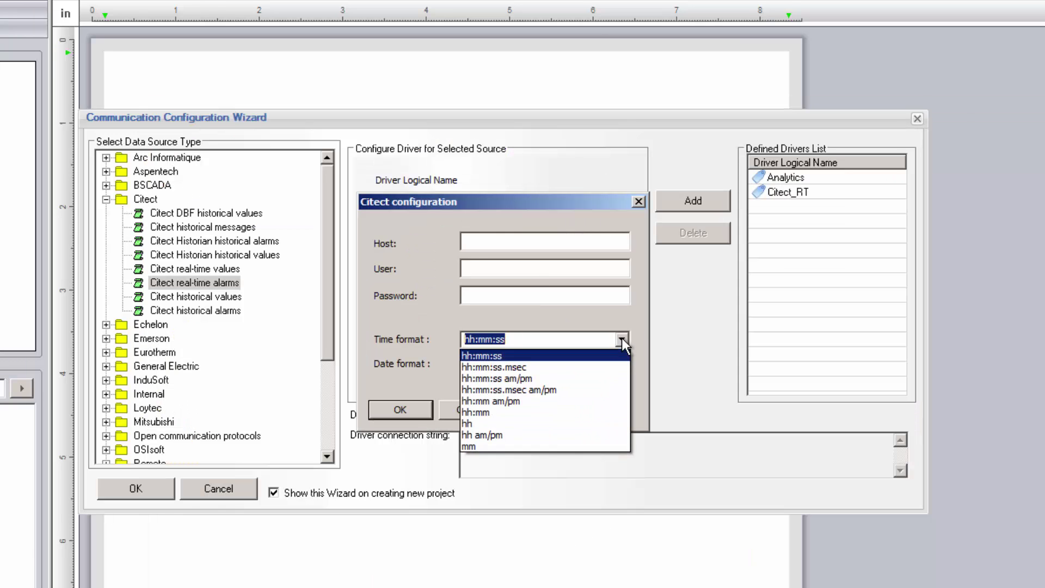
click(560, 380)
click(384, 415)
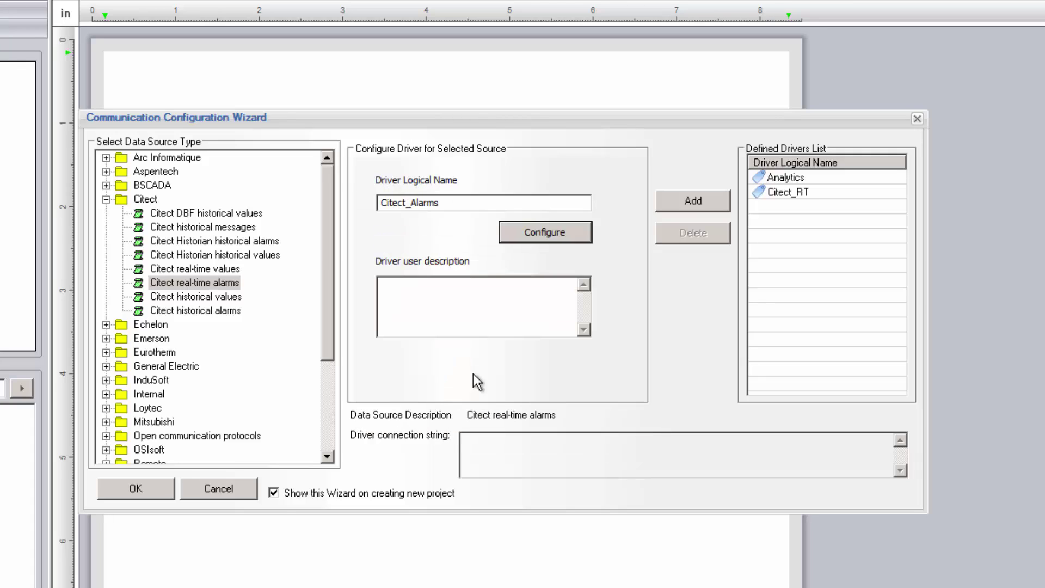
click(695, 209)
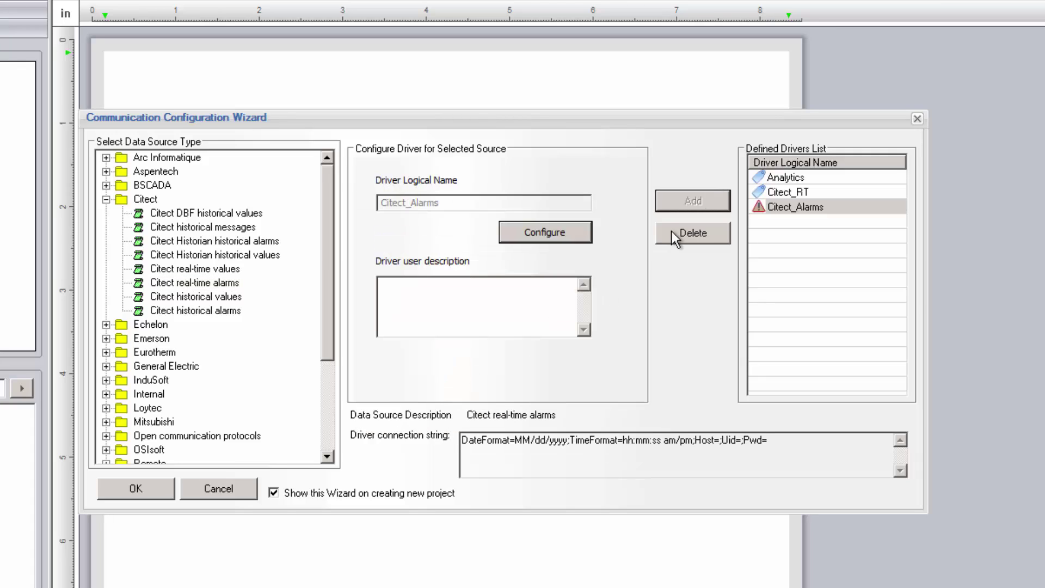
click(156, 484)
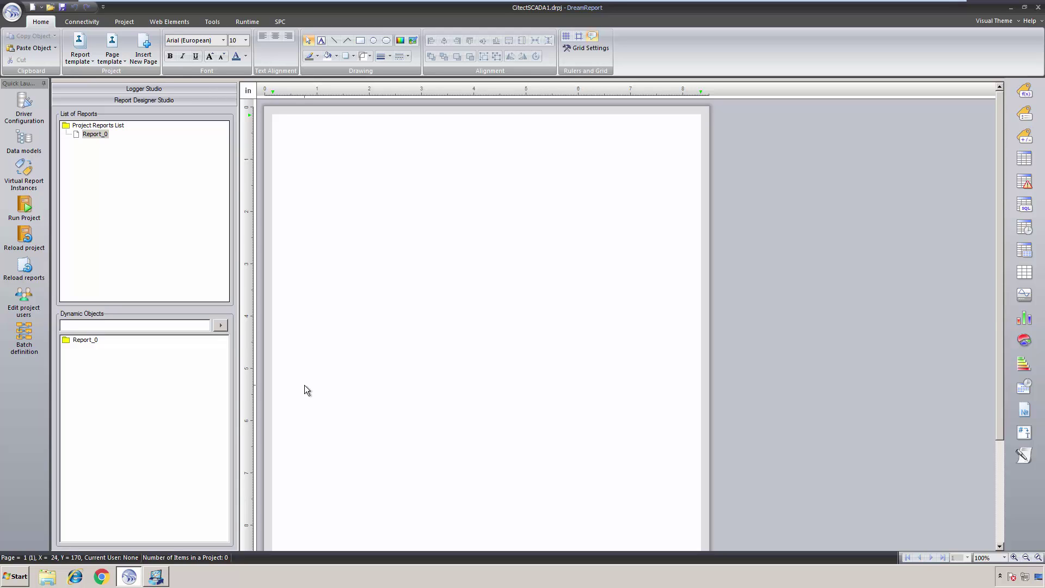
Create a data item group named grp10sec using Citect_RT as its source
click(198, 90)
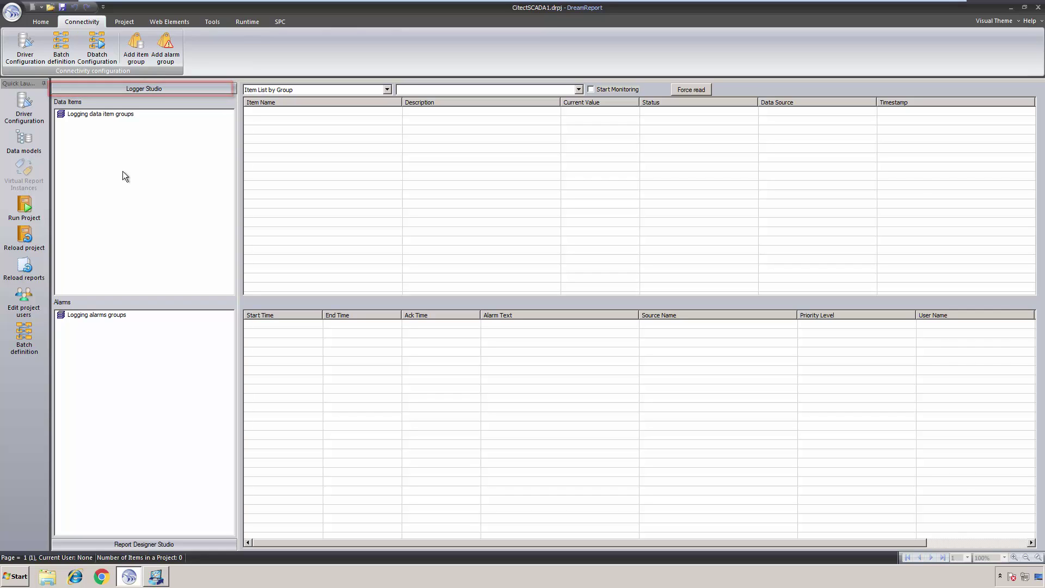
right_click(122, 171)
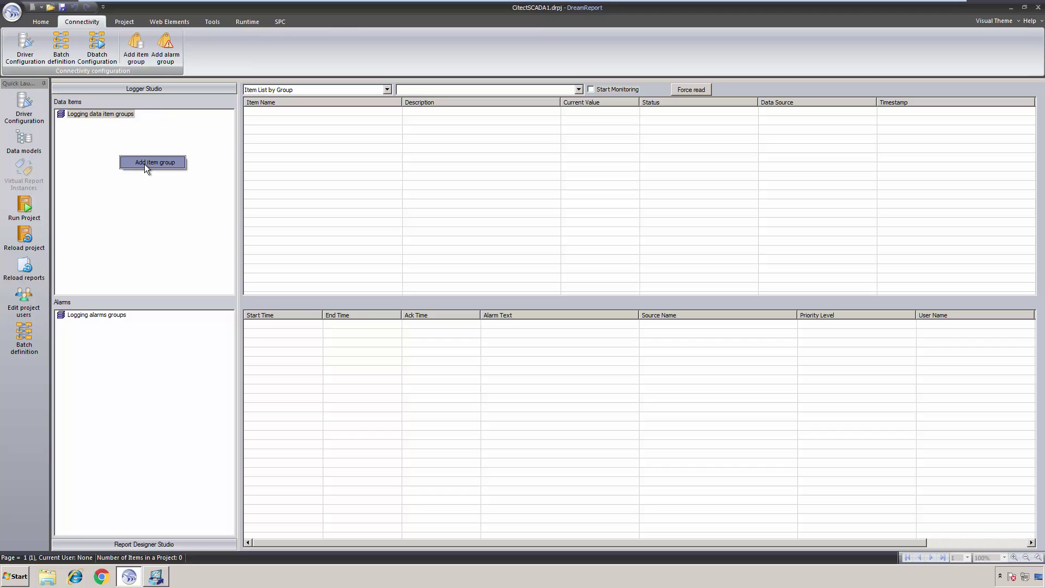
click(145, 164)
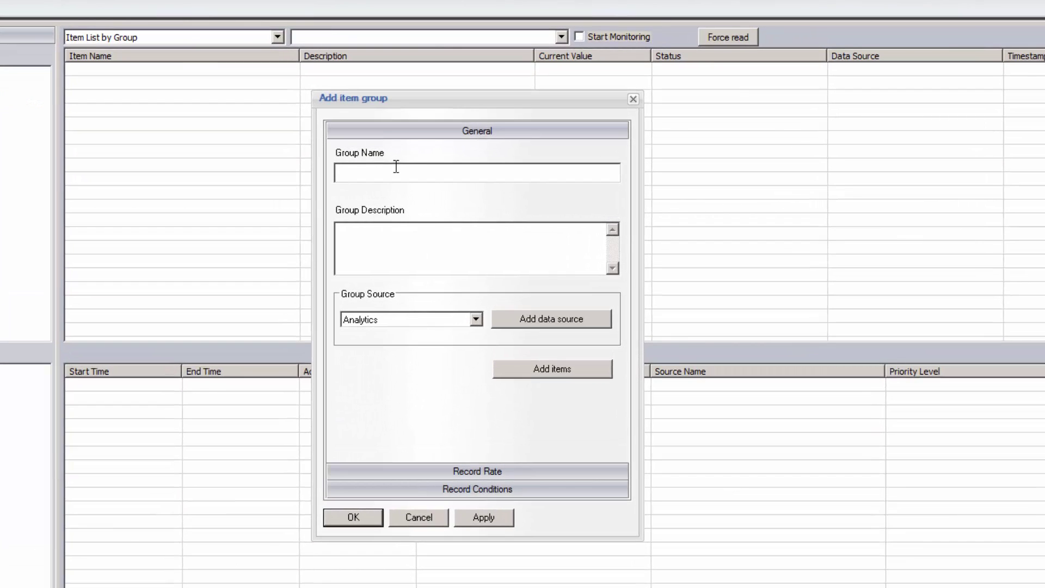
text(grp10sec)
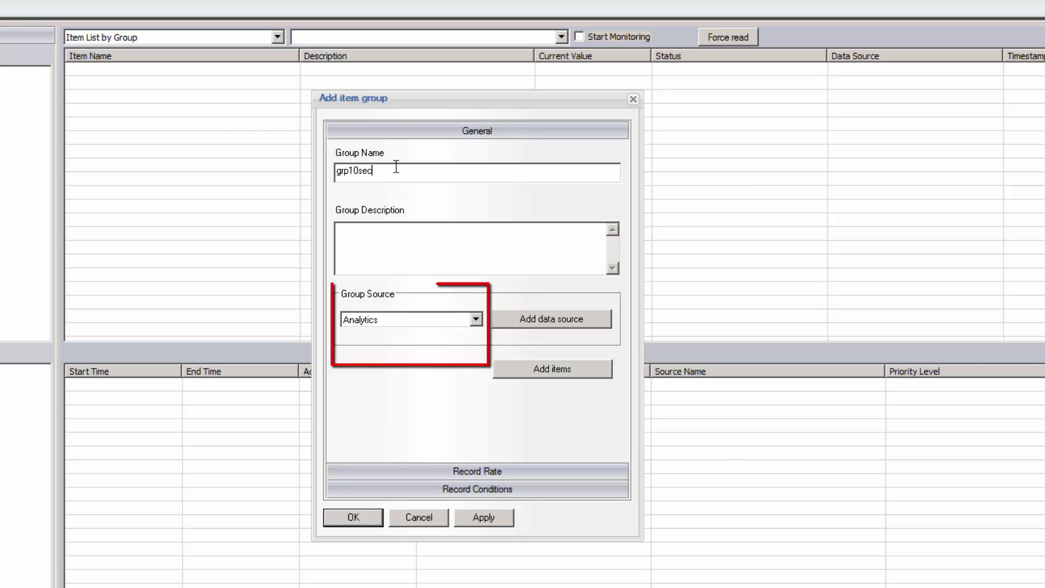
click(476, 320)
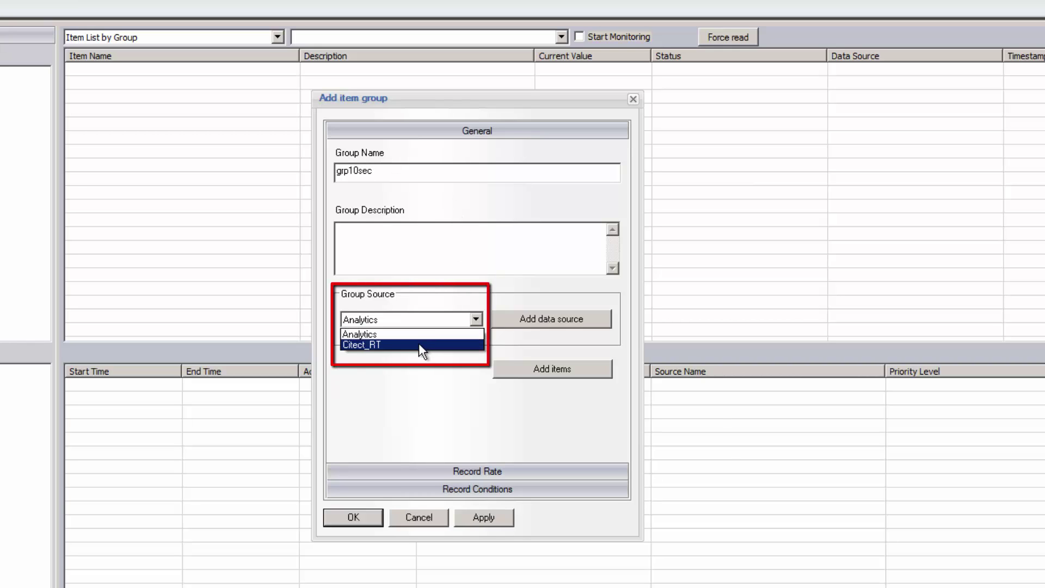
click(419, 344)
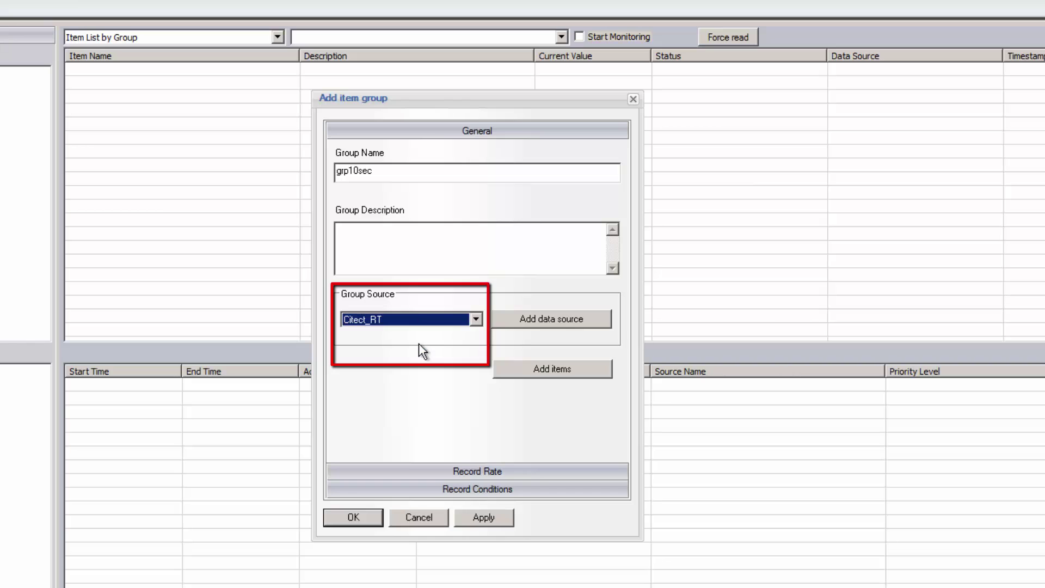
Filter the localhost tags by *Flow and add all four Flow items to the group
click(540, 370)
double_click(224, 242)
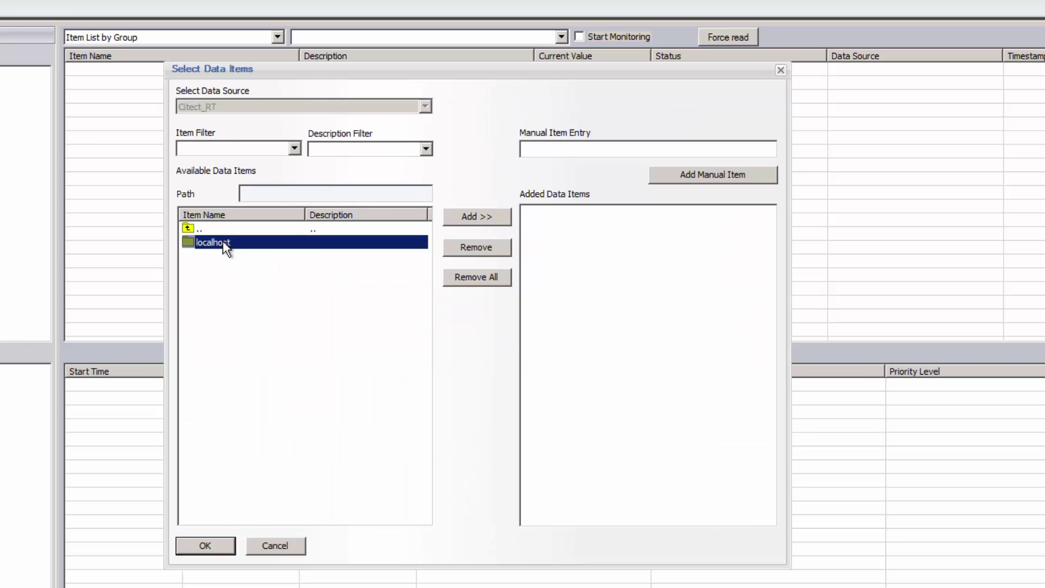
click(234, 148)
text(*FI)
text(ow)
key(Return)
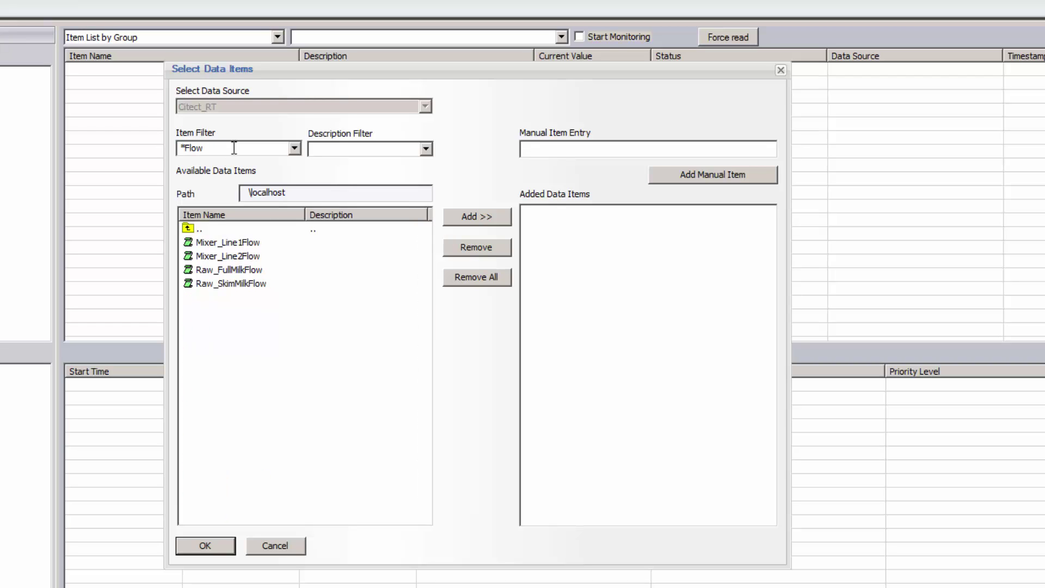
click(251, 246)
shift+click(247, 283)
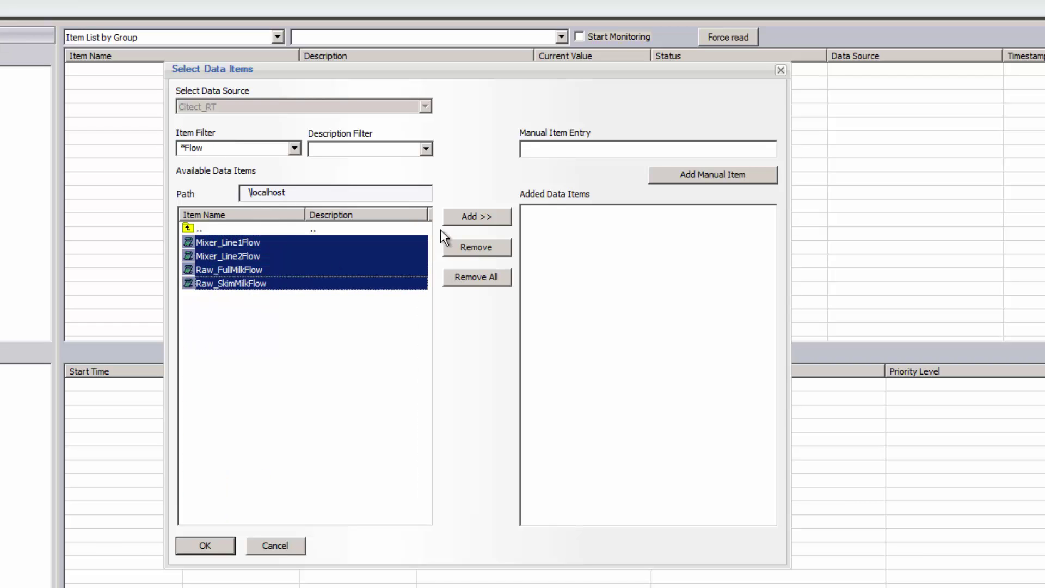
click(482, 216)
Filter by *Level and add MILK_LEVEL, Mixer_Level and WATER_LEVEL to the group
double_click(216, 148)
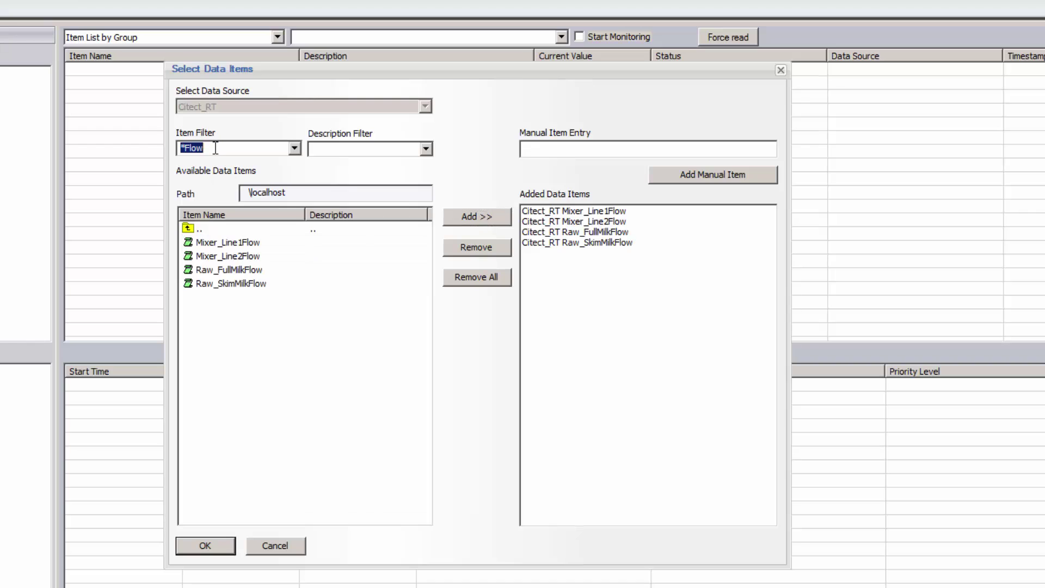
text(*Level)
key(Return)
drag(236, 476, 232, 501)
click(476, 216)
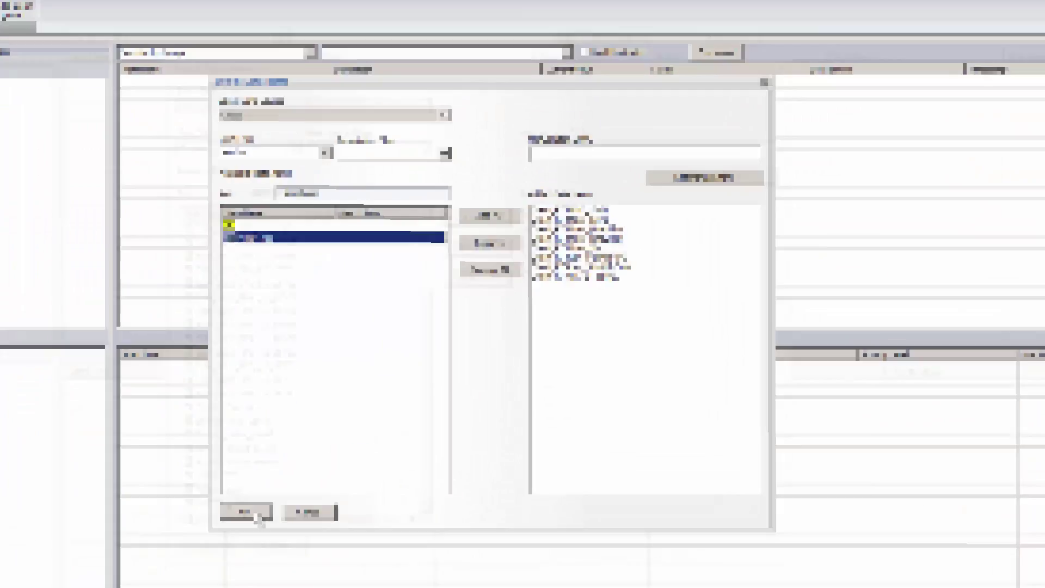
click(233, 509)
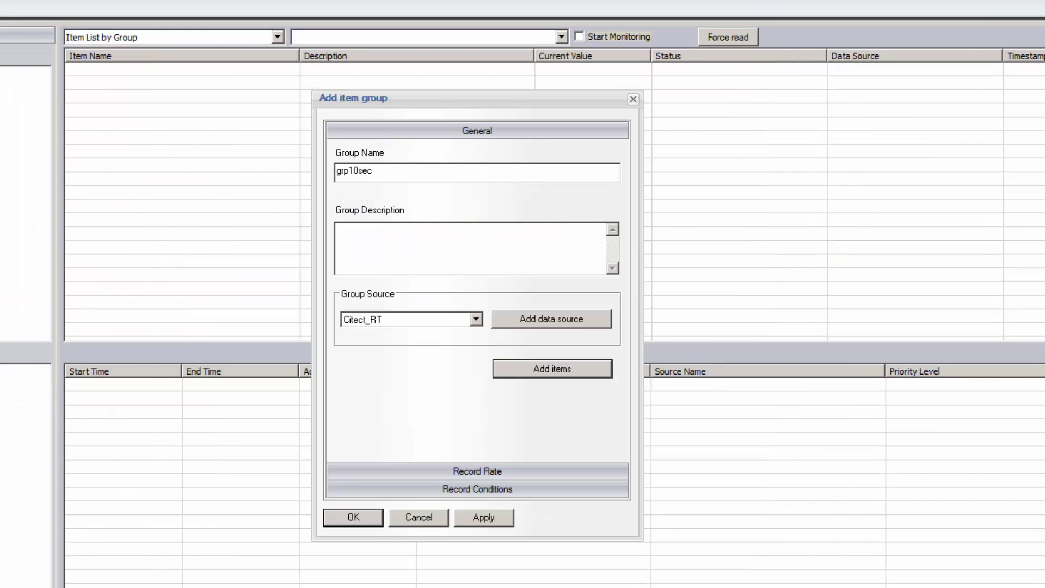
click(482, 472)
Set grp10sec to record Every 00:00:10 with normalized time sampling and save the group
click(436, 196)
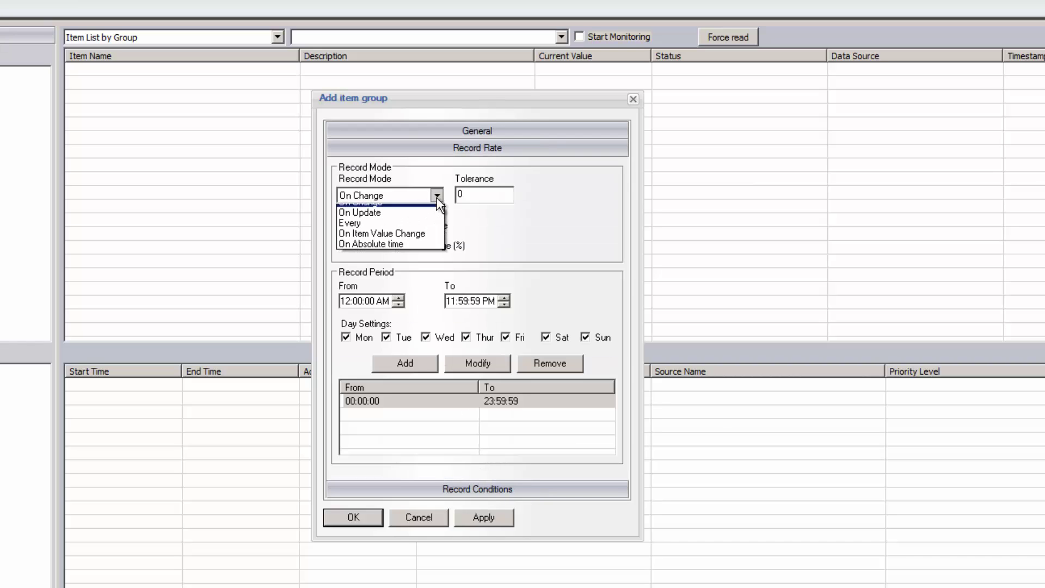
click(412, 231)
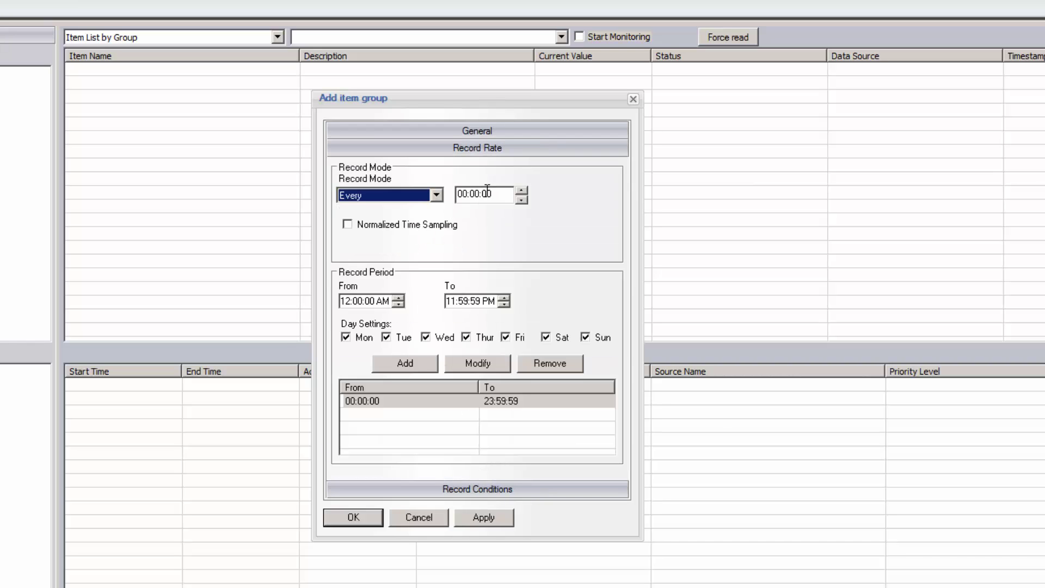
click(486, 194)
text(10)
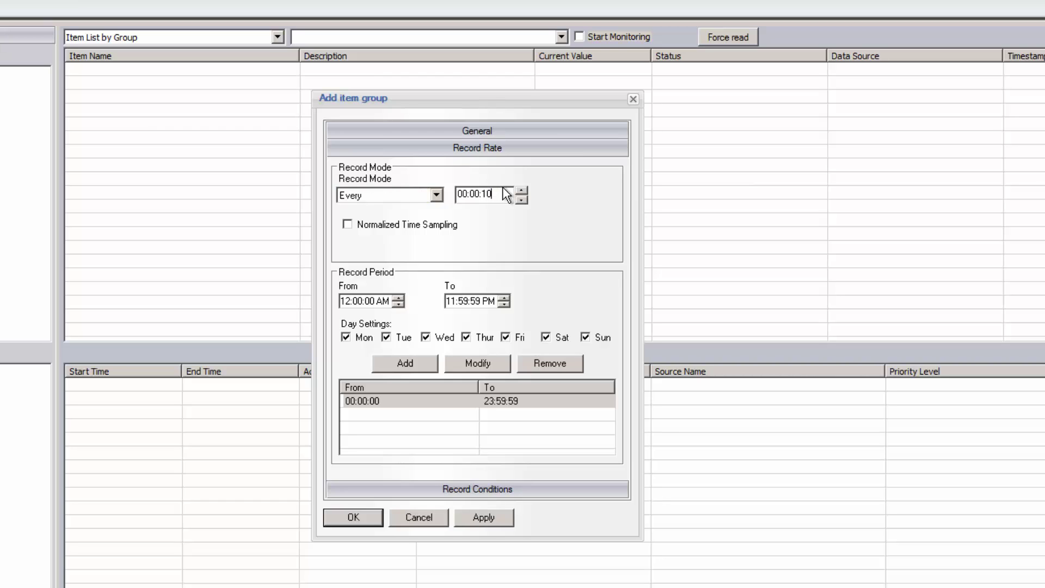
click(441, 195)
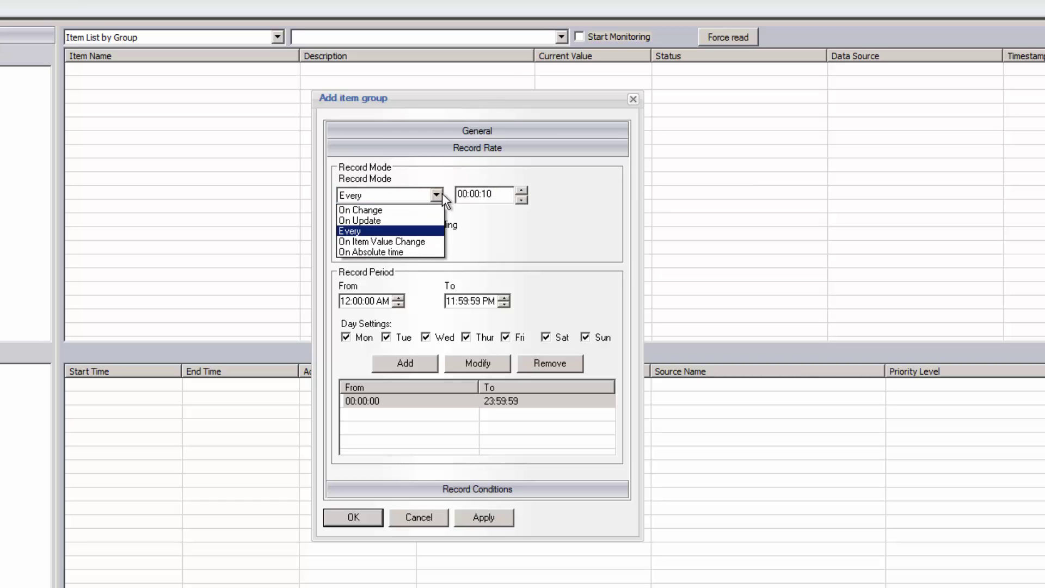
click(442, 193)
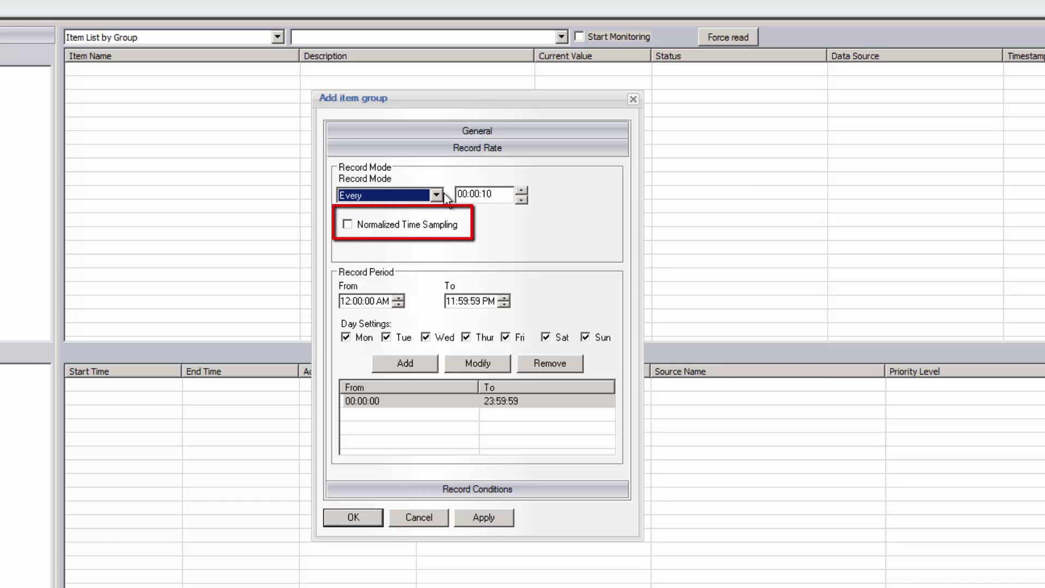
click(415, 230)
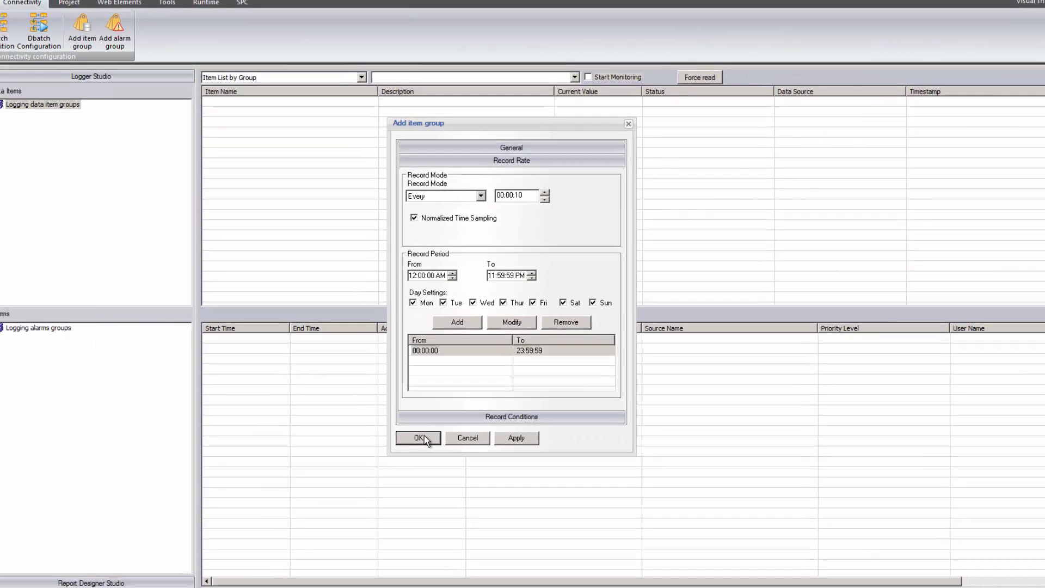
click(363, 516)
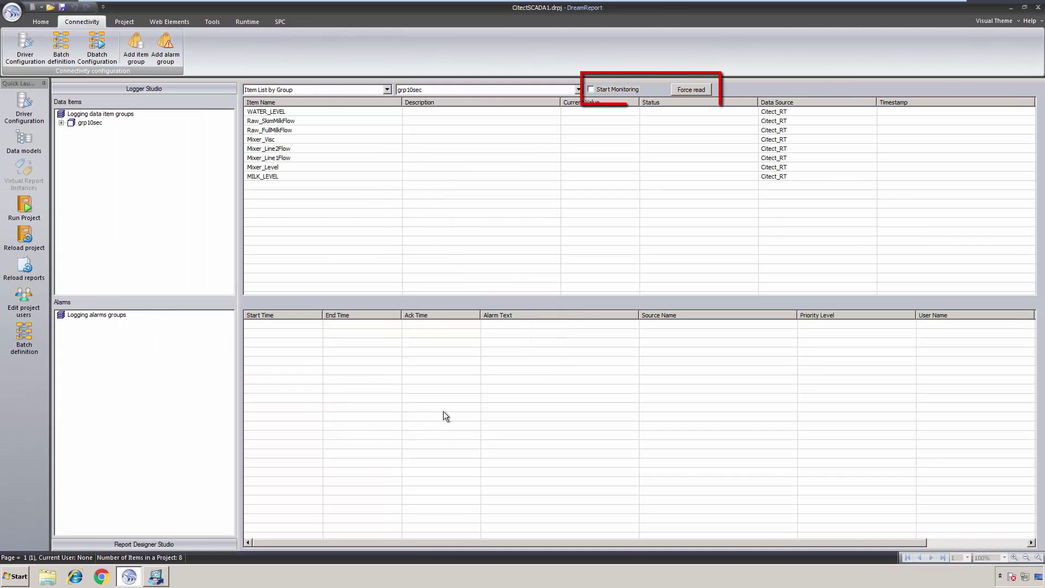
Force-read the grp10sec item values and start live monitoring
click(684, 91)
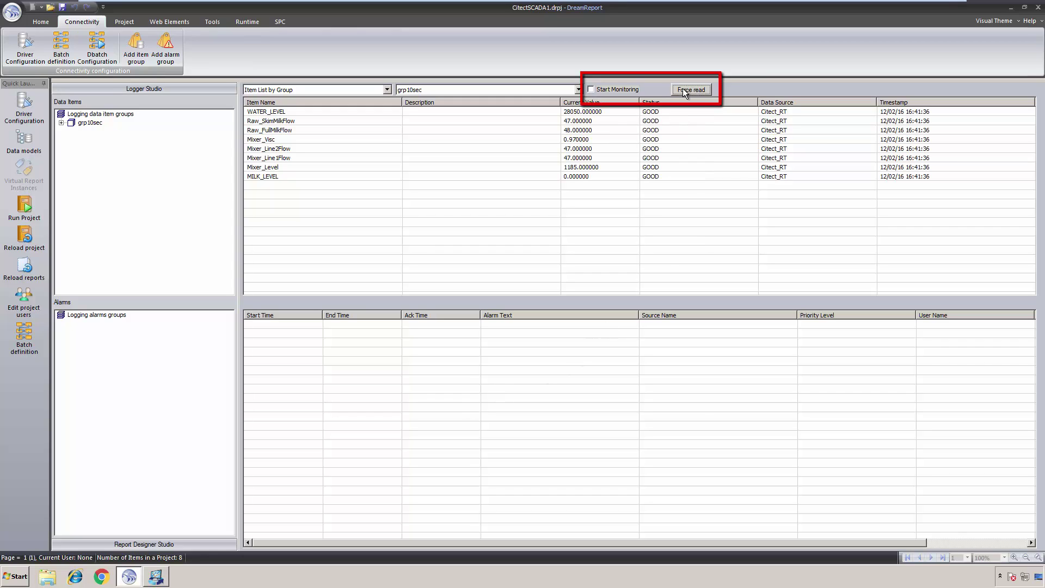
click(615, 90)
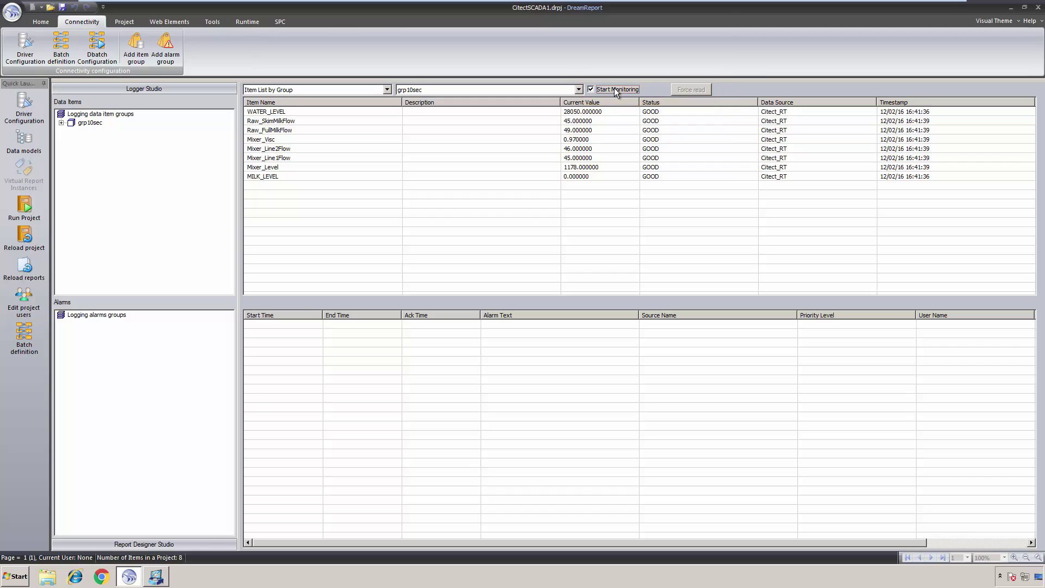
right_click(150, 372)
Create alarm group grpAlarms with a Default filter on alarm source Citect_Alarms
click(183, 377)
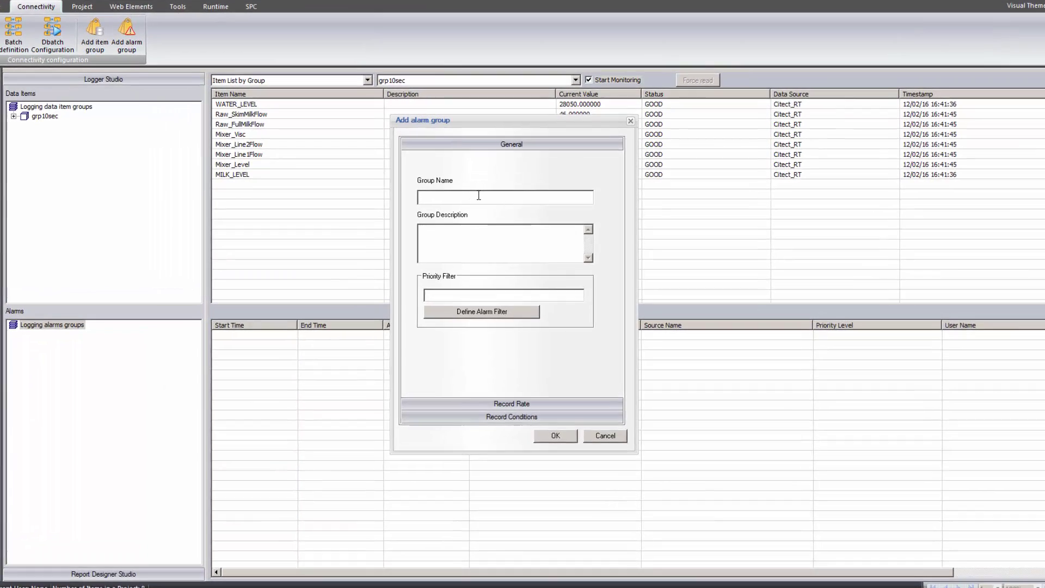
click(486, 198)
text(grpAlarms)
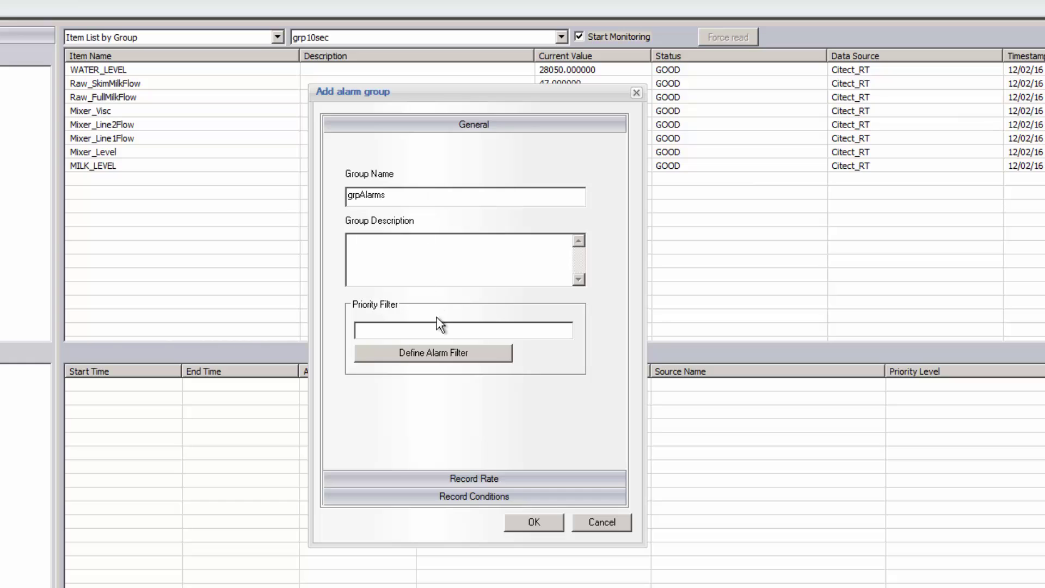
click(441, 354)
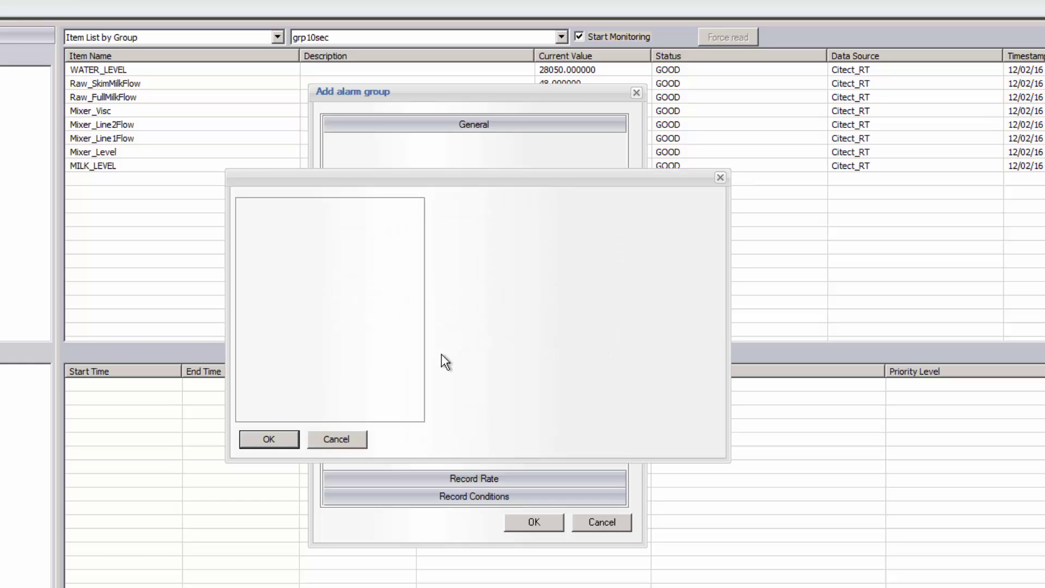
text(efault)
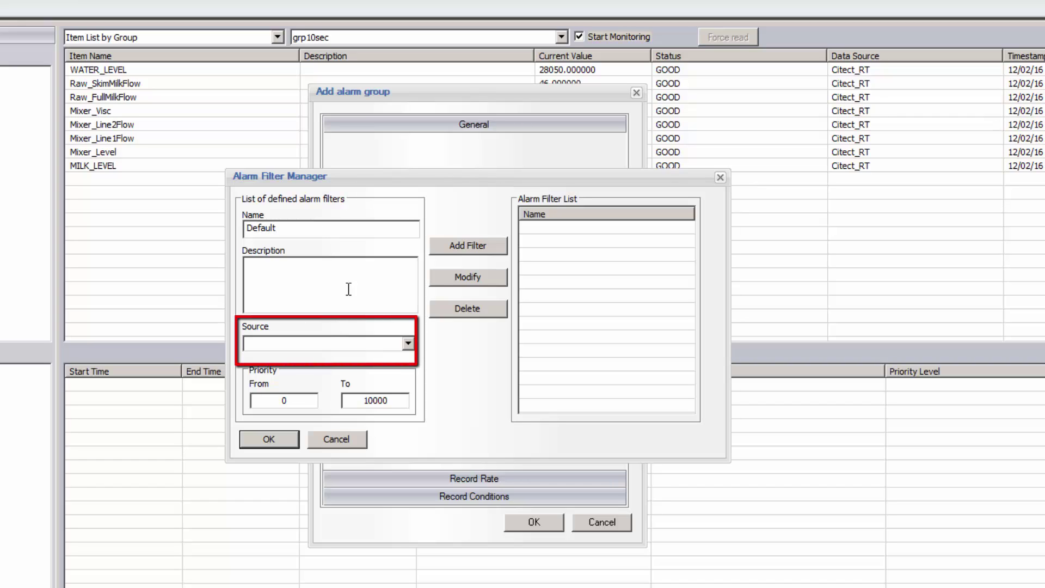
click(407, 342)
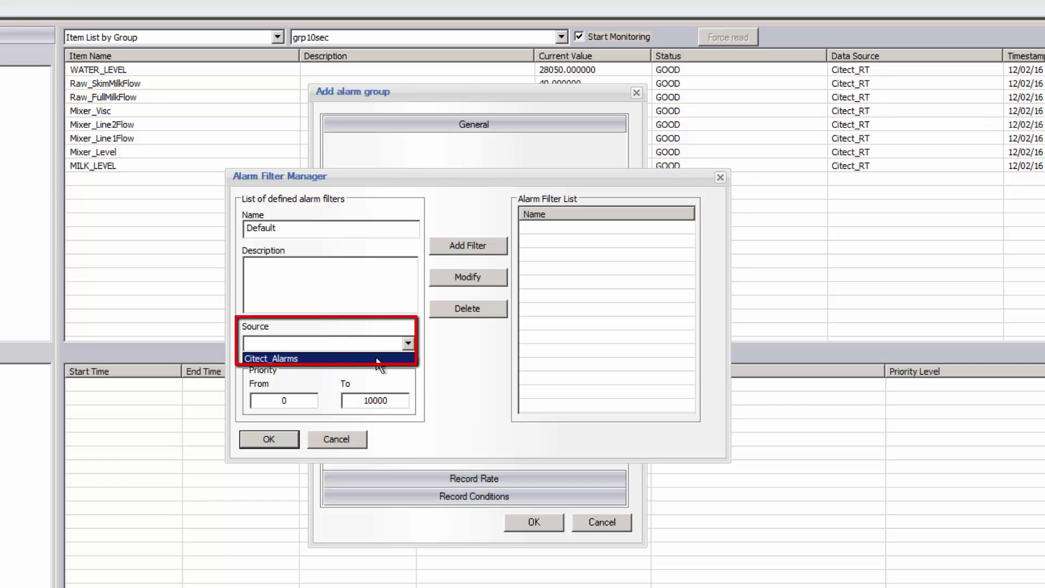
click(379, 359)
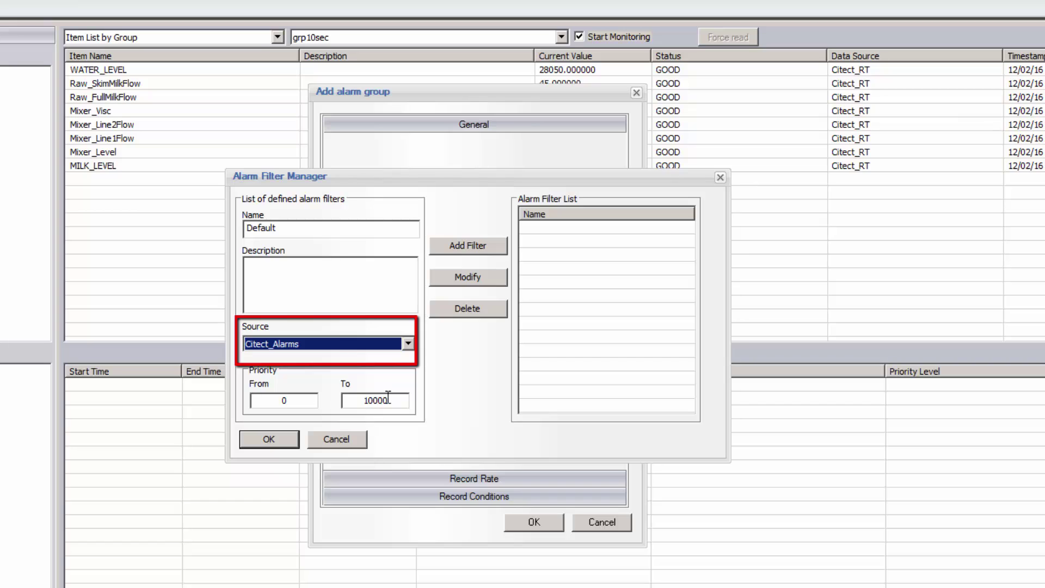
click(475, 247)
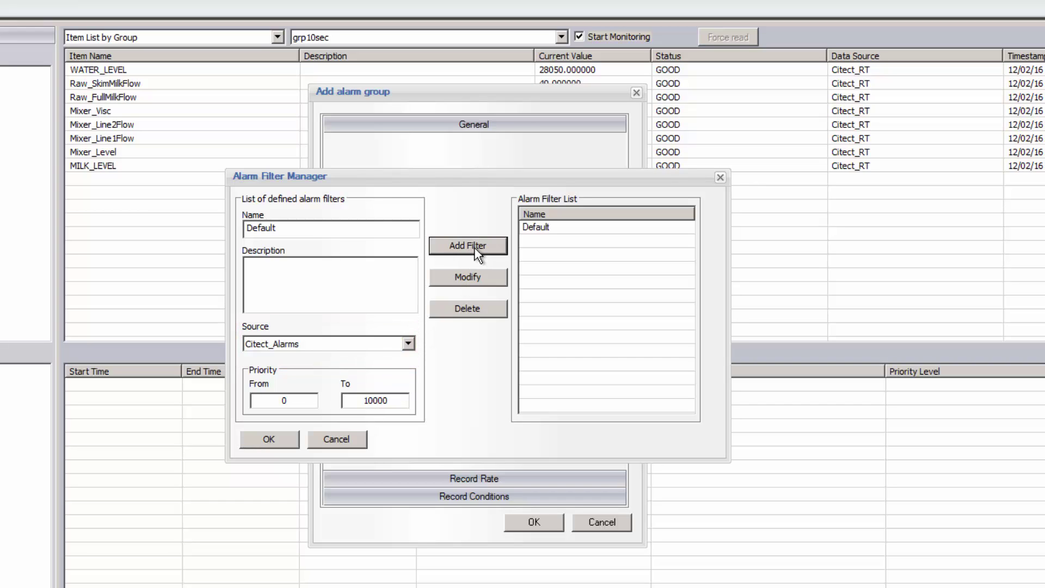
click(282, 438)
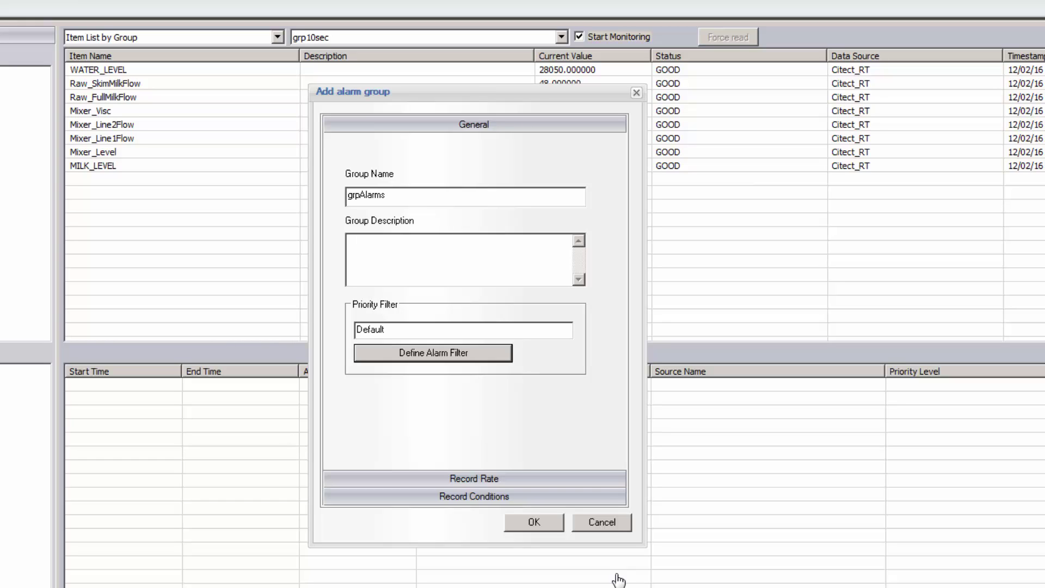
Review record rate and conditions, leaving conditional recording off, and save grpAlarms
click(593, 479)
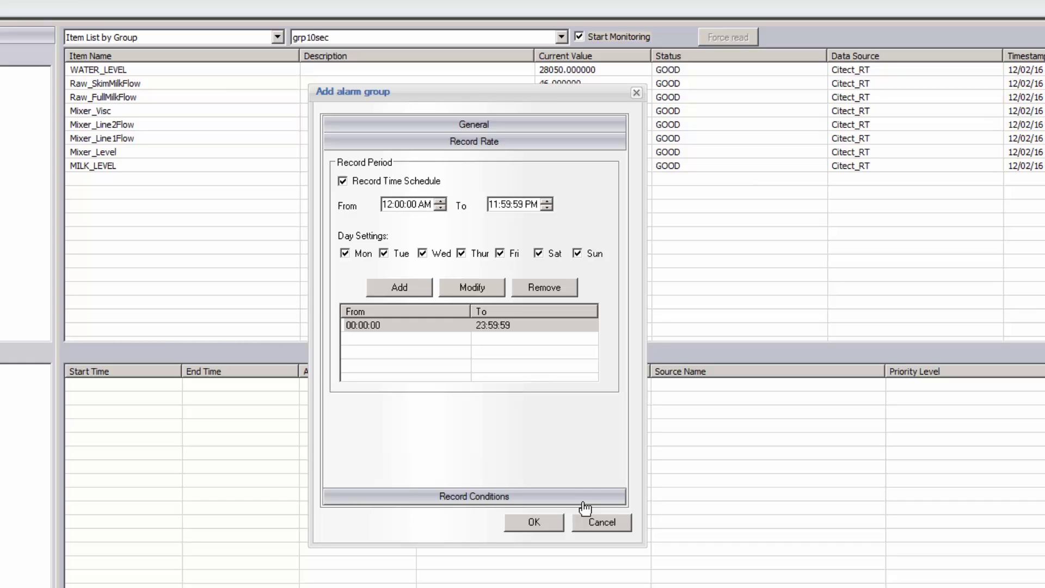
click(583, 502)
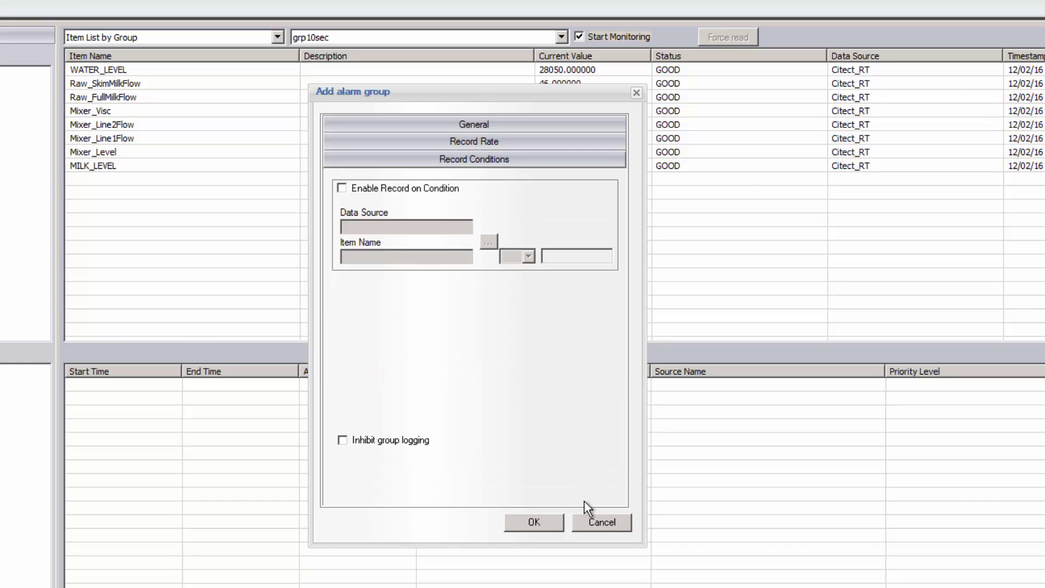
click(441, 194)
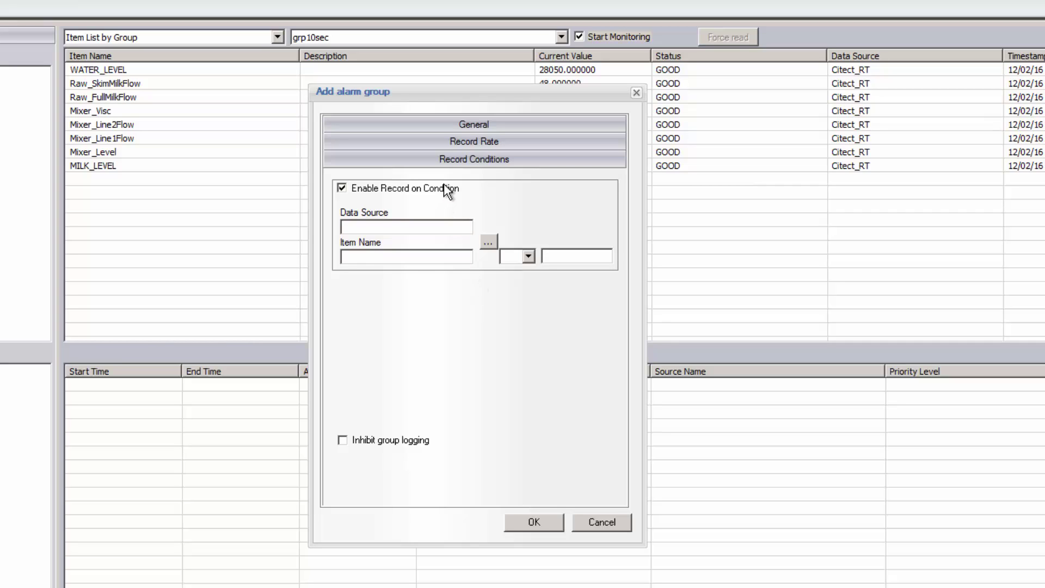
click(443, 185)
click(534, 522)
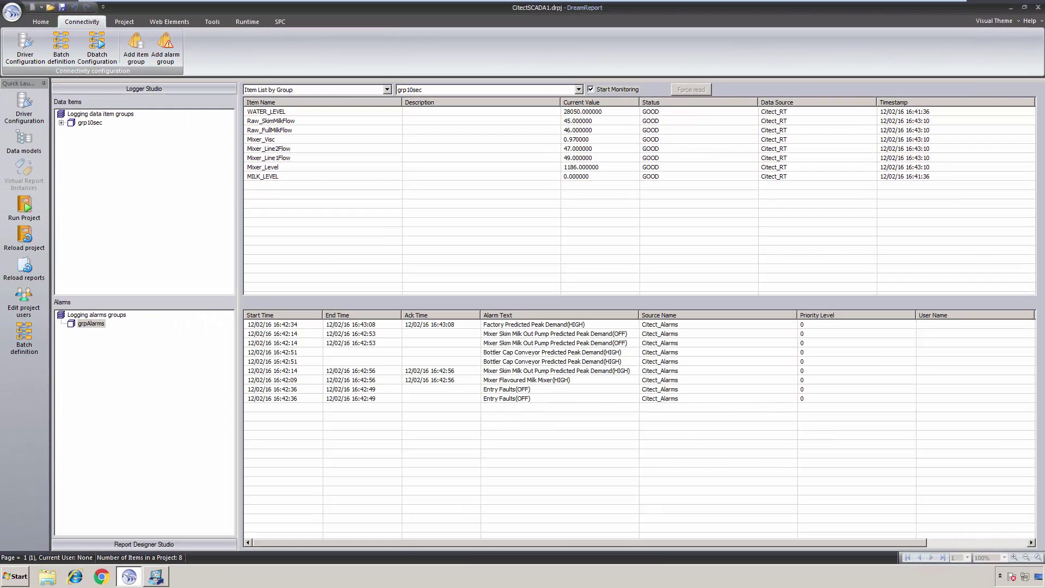
Set the project database type to MS SQL Server in Project Settings
click(171, 544)
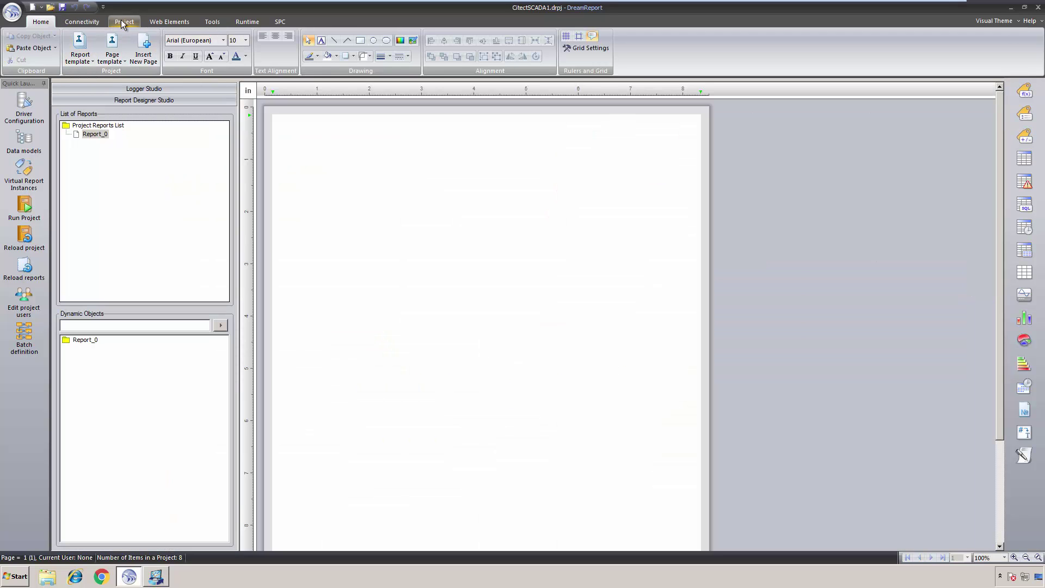
click(124, 22)
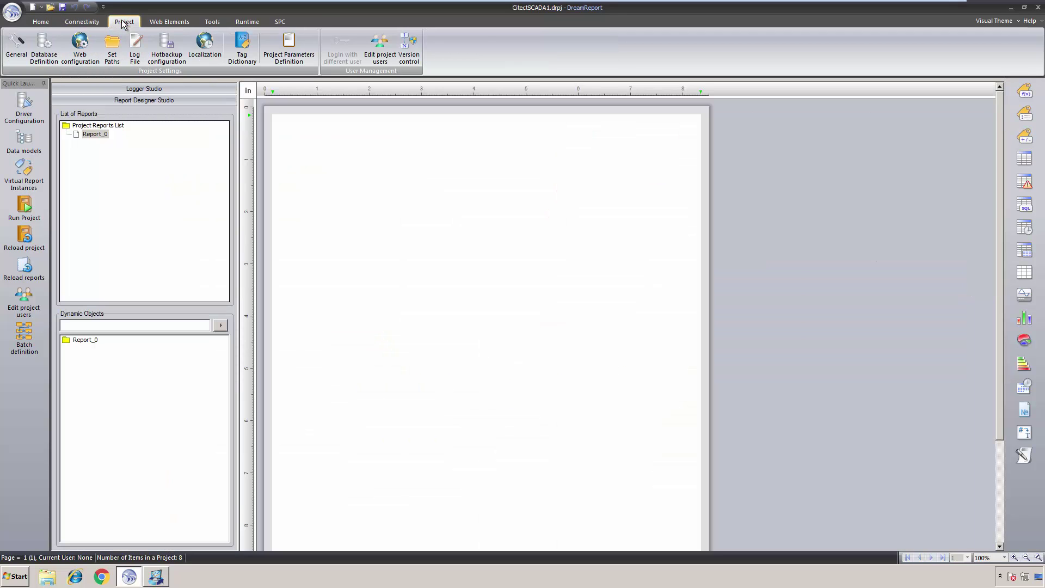
click(44, 56)
click(577, 156)
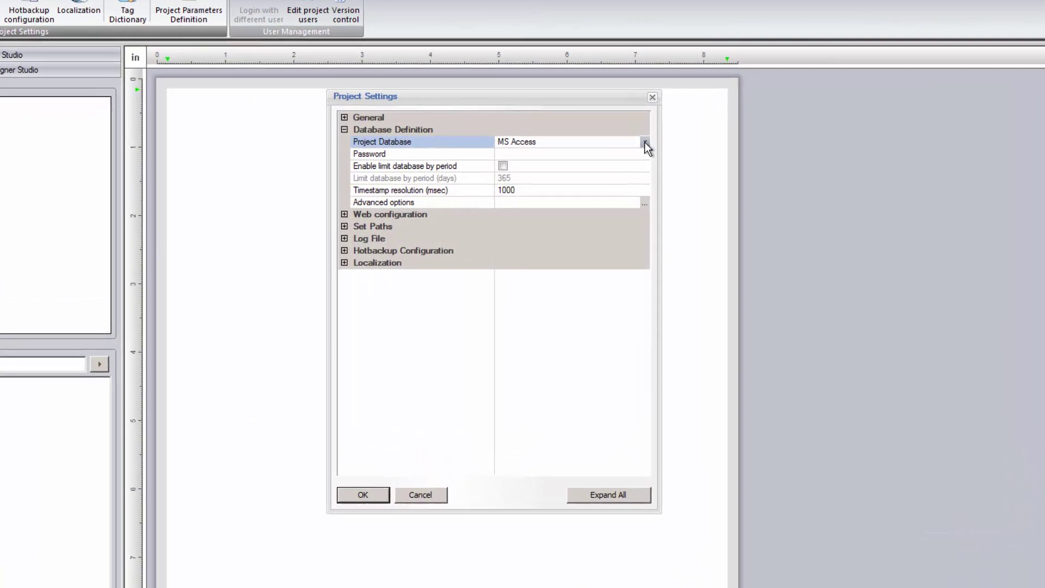
click(645, 142)
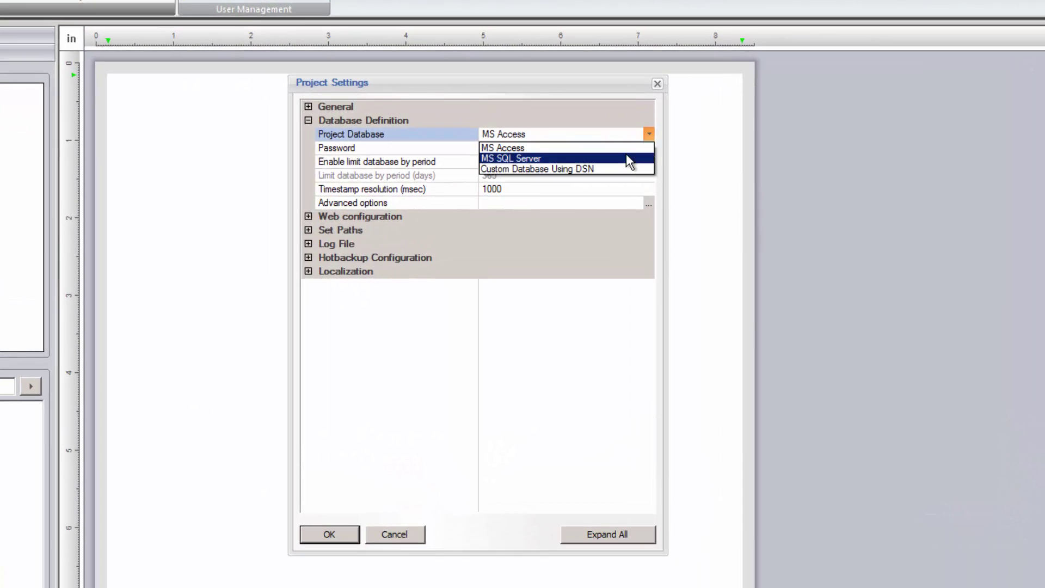
click(626, 156)
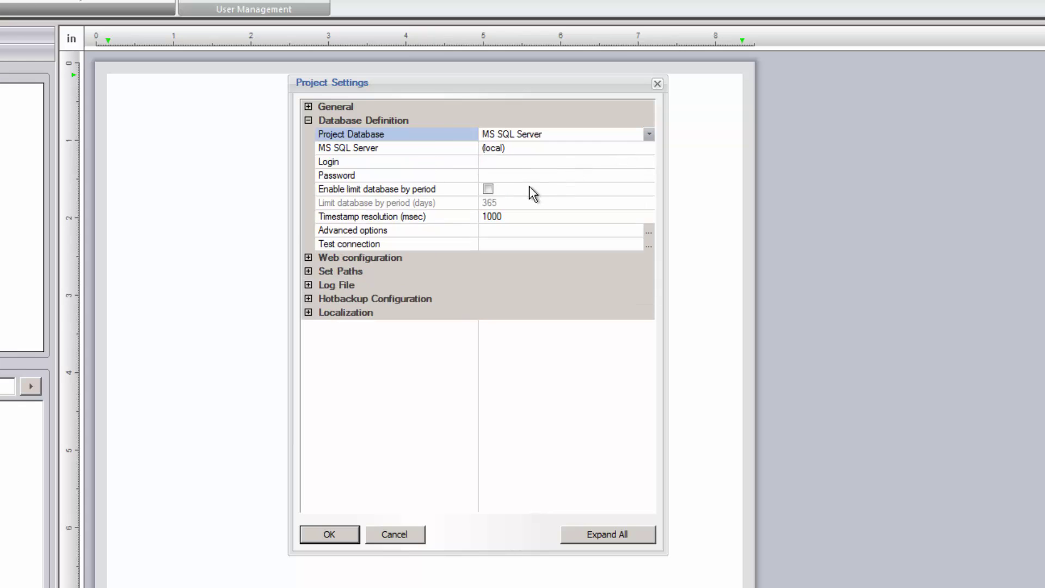
Enter the database login and password, confirm a successful connection test, save, and run the project
click(514, 162)
text(sa)
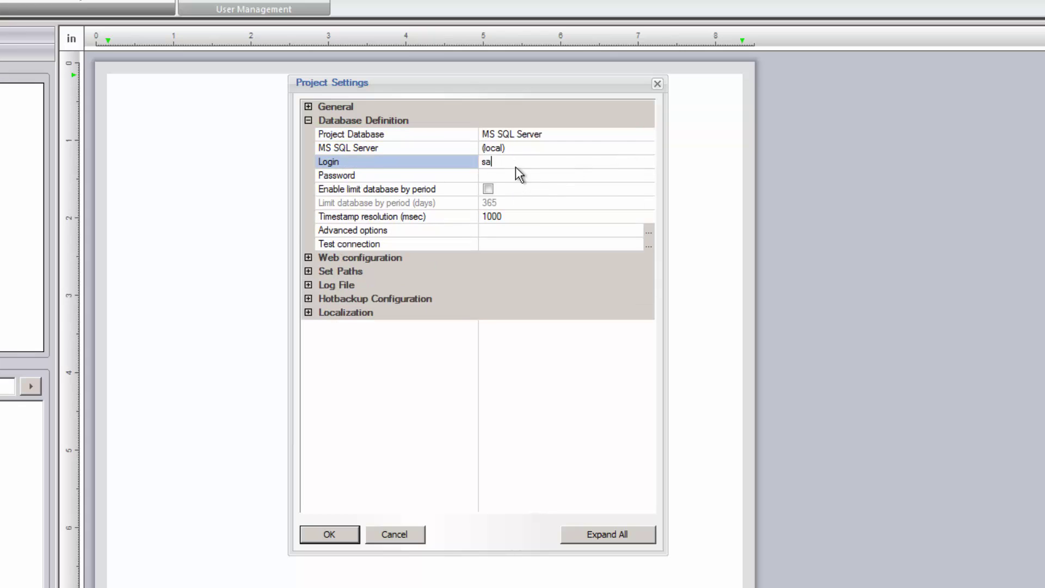
click(517, 174)
text(**)
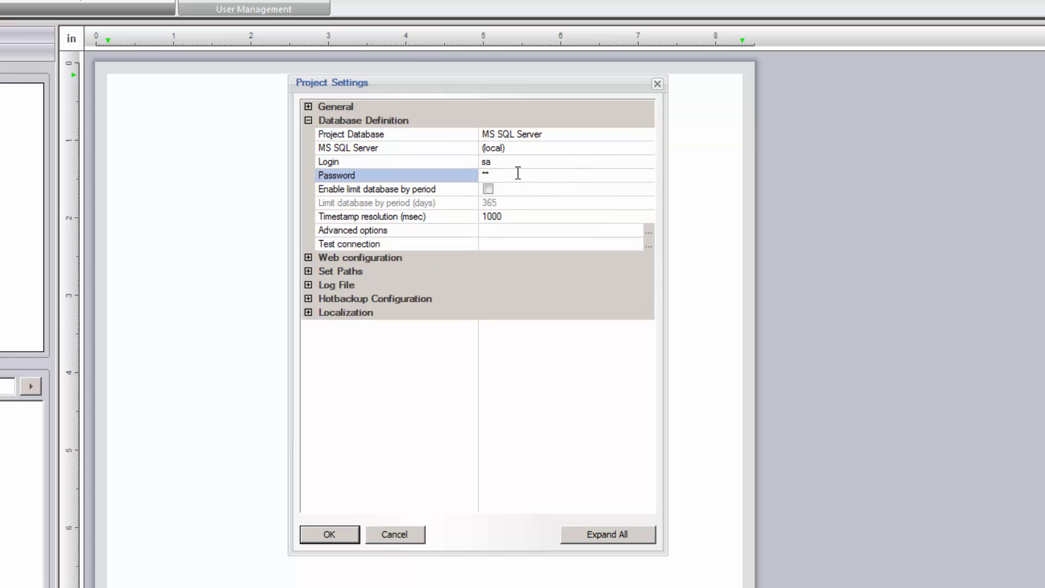
click(647, 245)
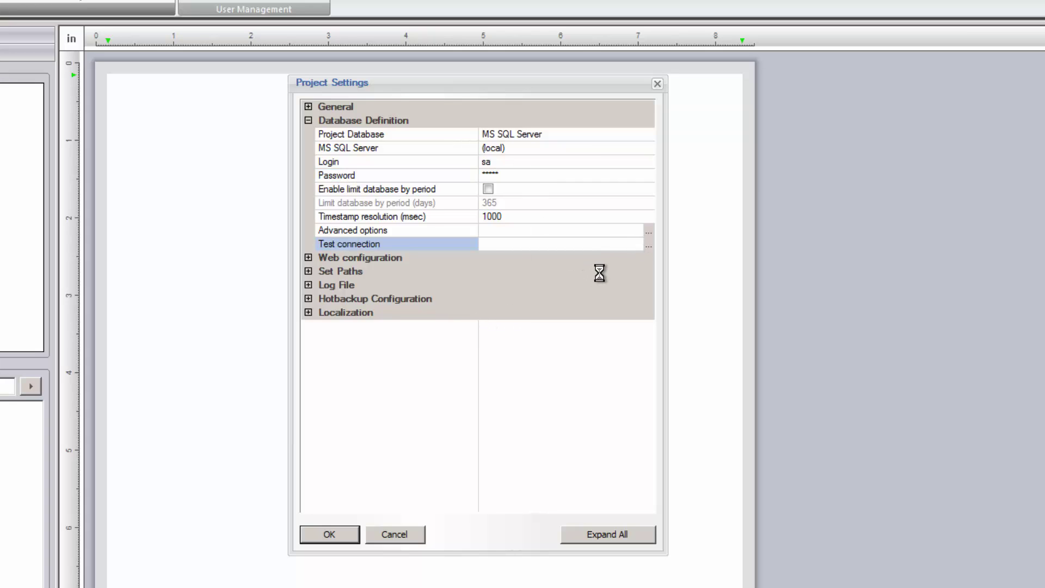
click(530, 378)
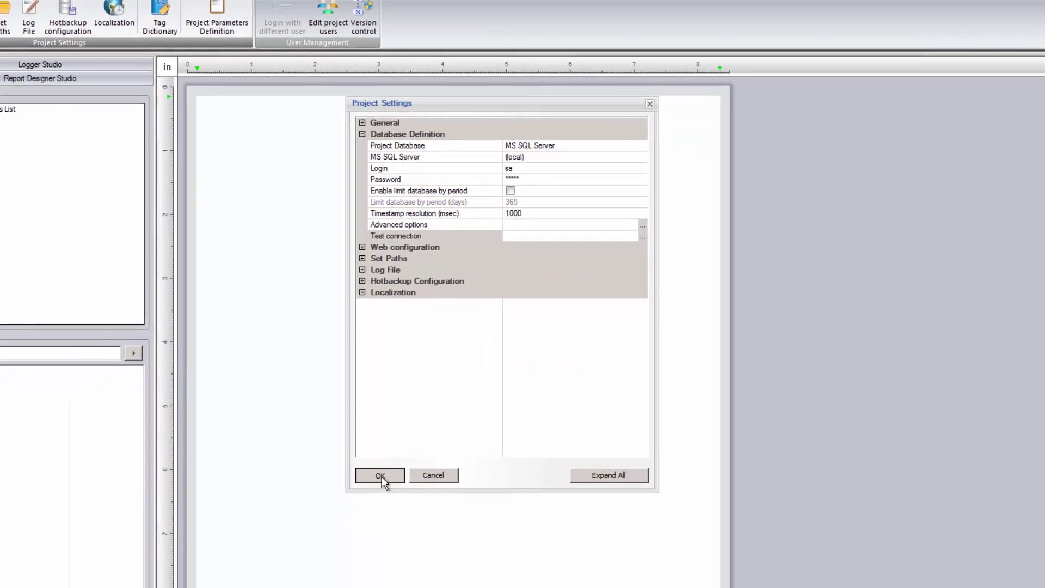
click(329, 534)
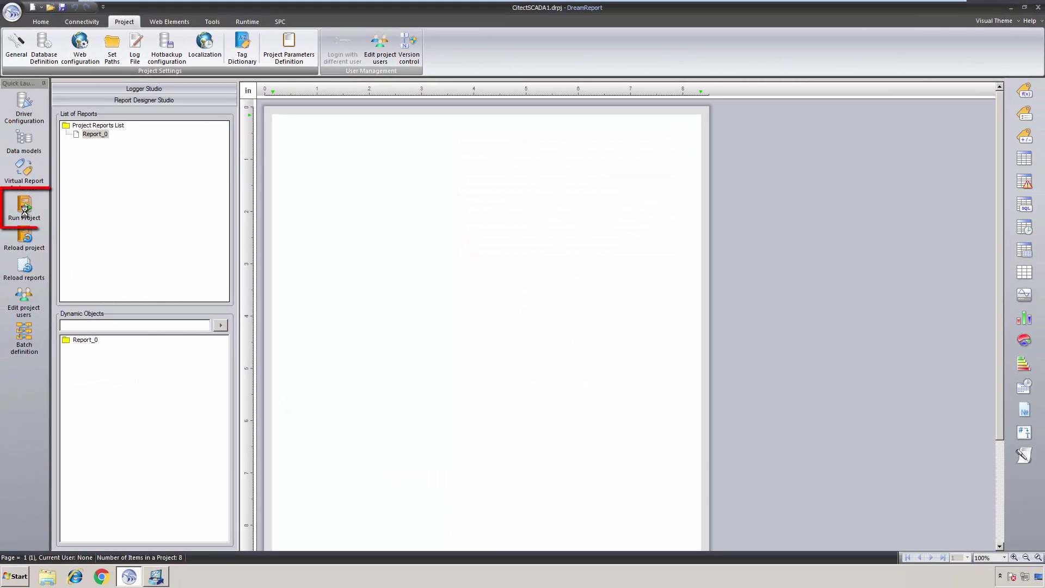
click(24, 211)
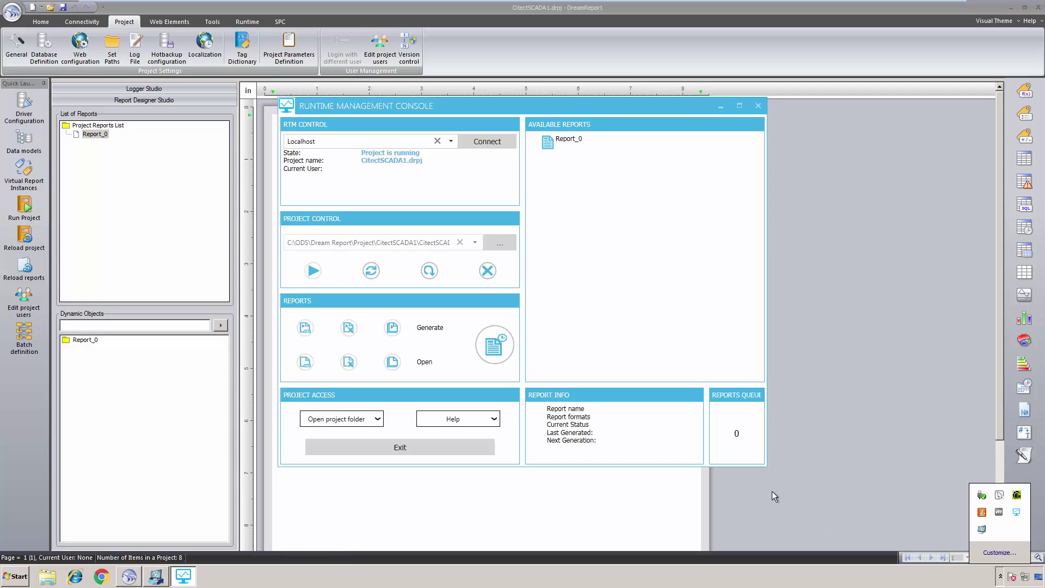
click(772, 491)
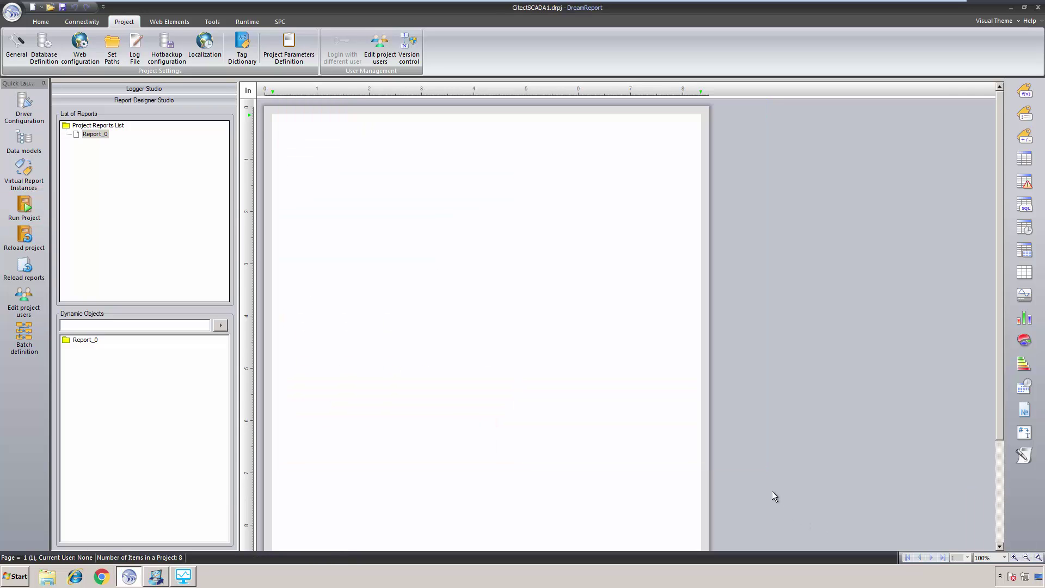
Rename Report_0 to 'CItect Mixer Report' and change its daily schedule from 12:00:00 to 00:05:00
click(96, 135)
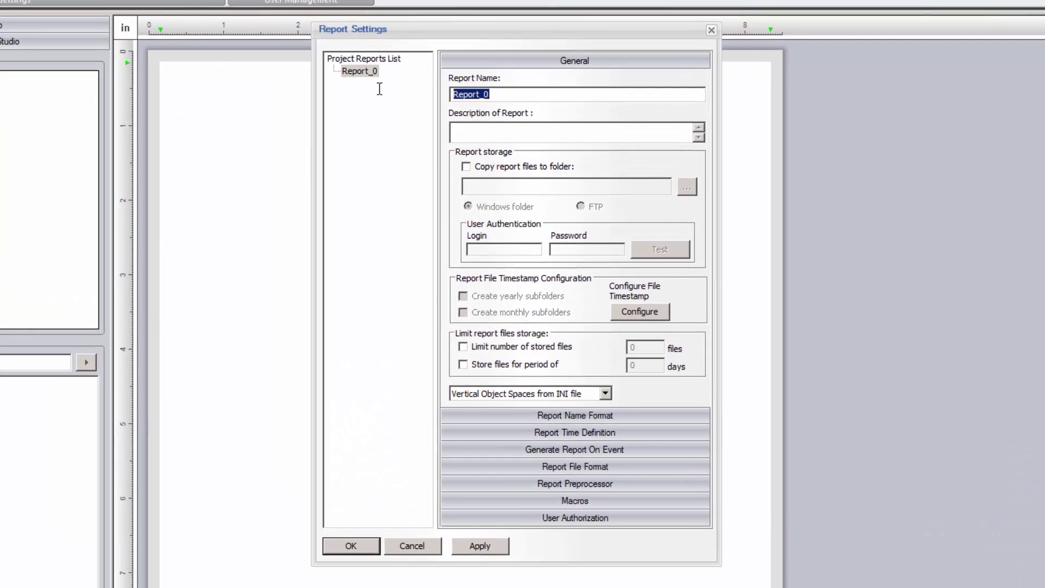
text(CItect Mixer Report)
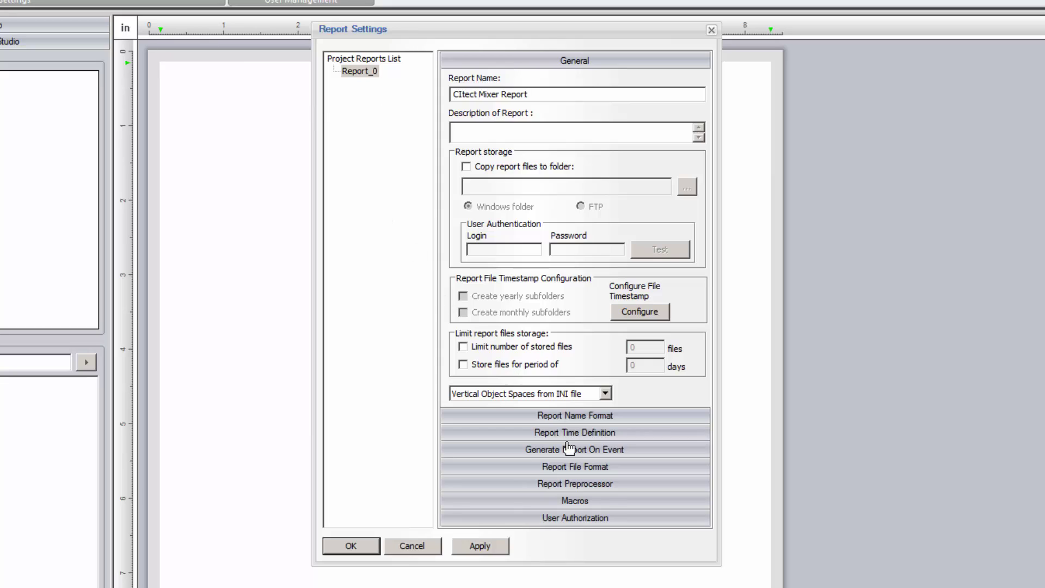
click(576, 433)
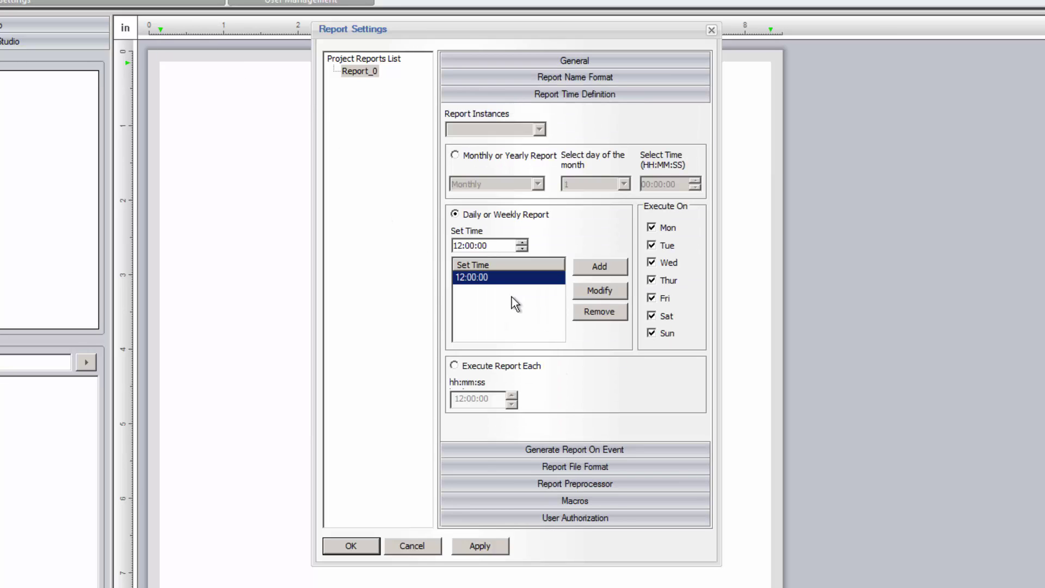
click(469, 246)
text(5)
click(592, 292)
click(610, 450)
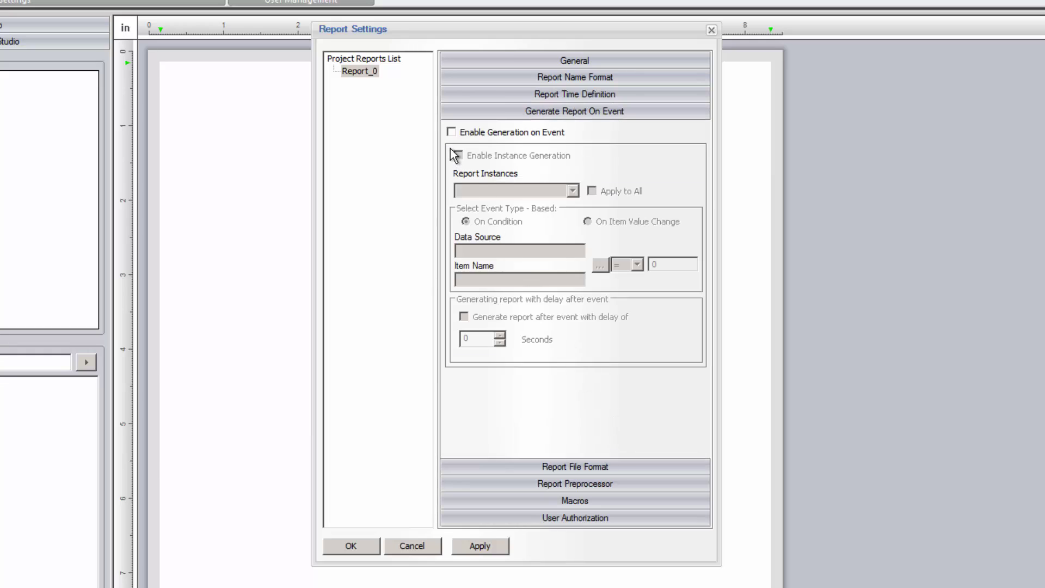
Enable report generation on event when Citect_RT Mixer_Level is greater than 1500
click(450, 132)
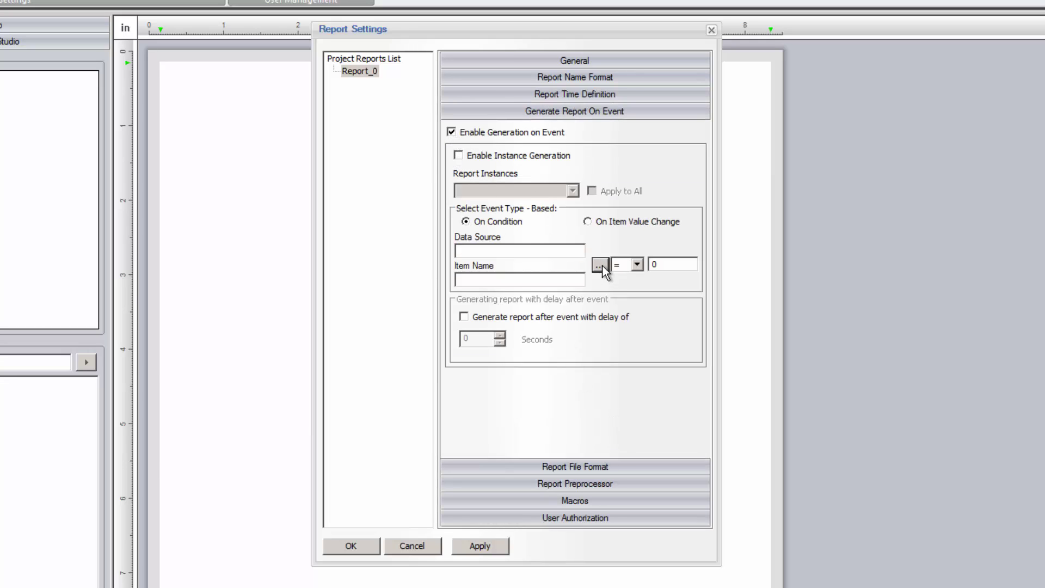
click(600, 265)
click(577, 101)
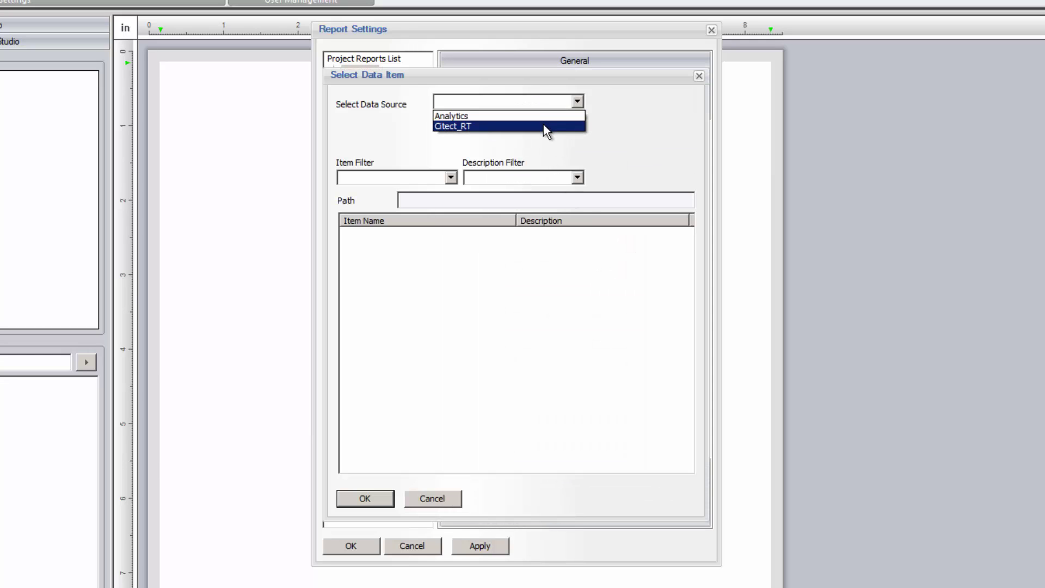
click(547, 126)
double_click(380, 249)
click(686, 413)
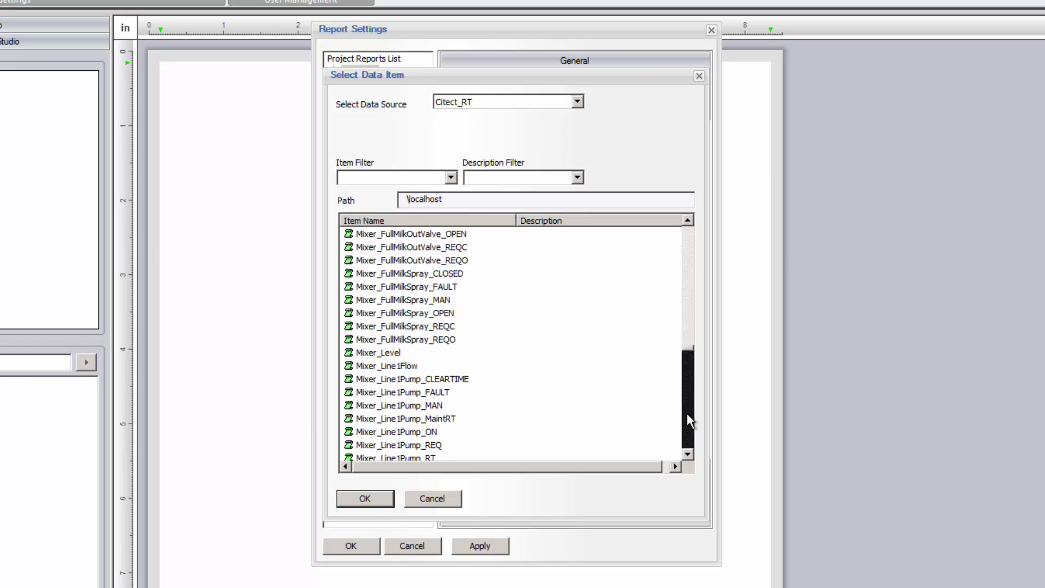
double_click(380, 353)
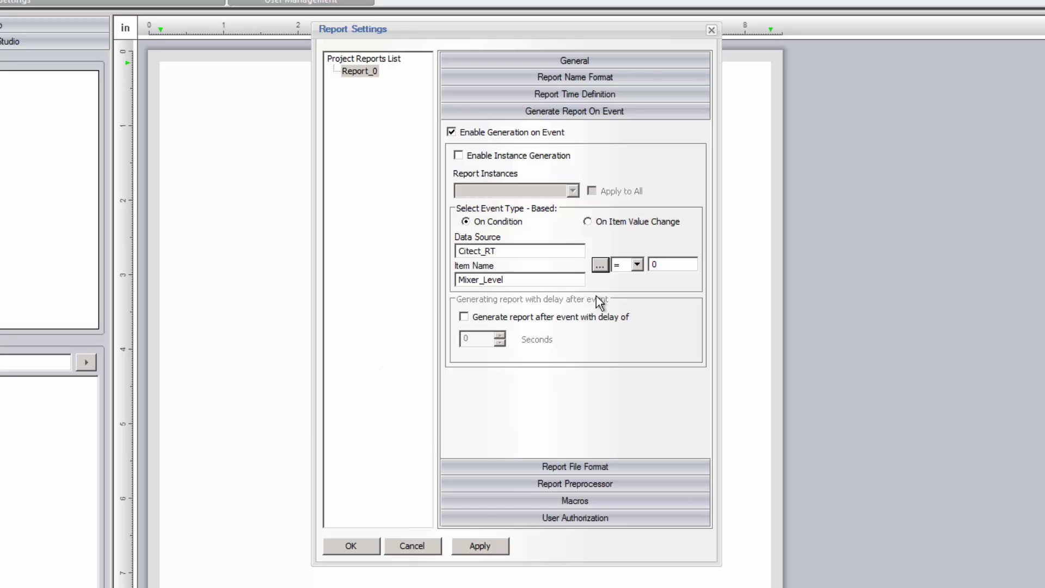
click(636, 265)
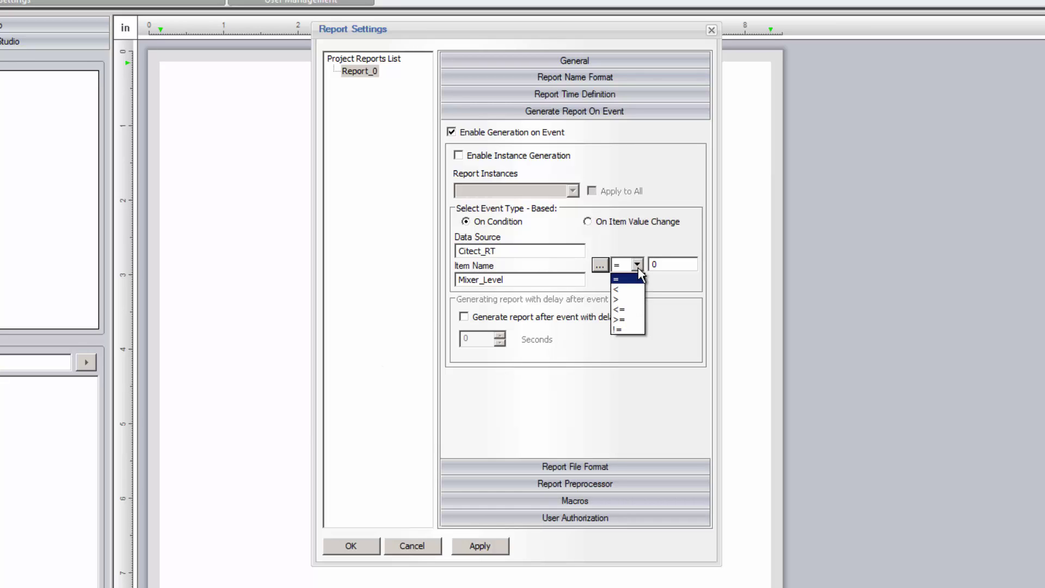
click(627, 299)
key(Tab)
text(150)
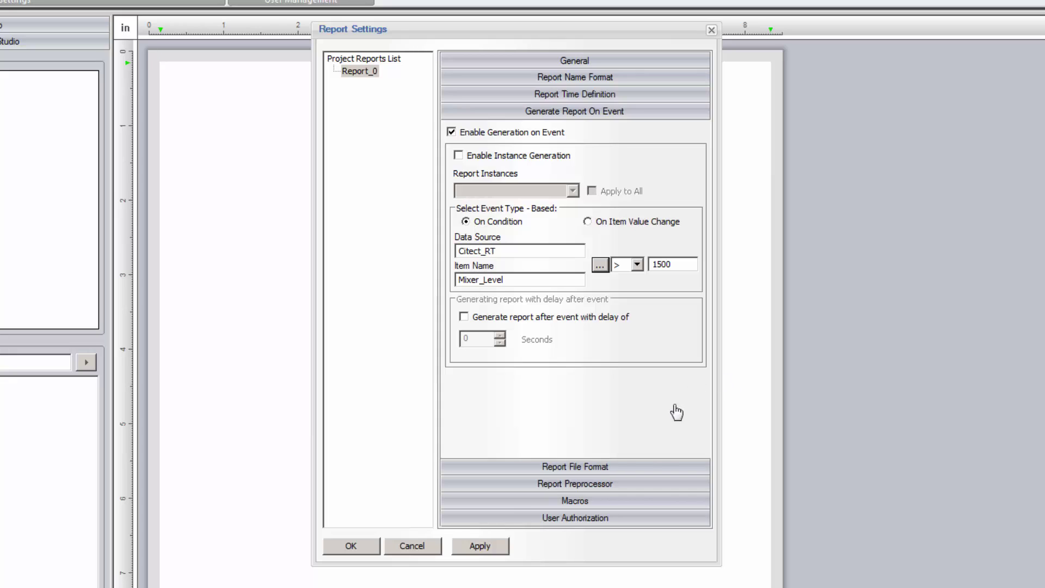
Open the PDF automatically after generation and save the report settings
click(652, 469)
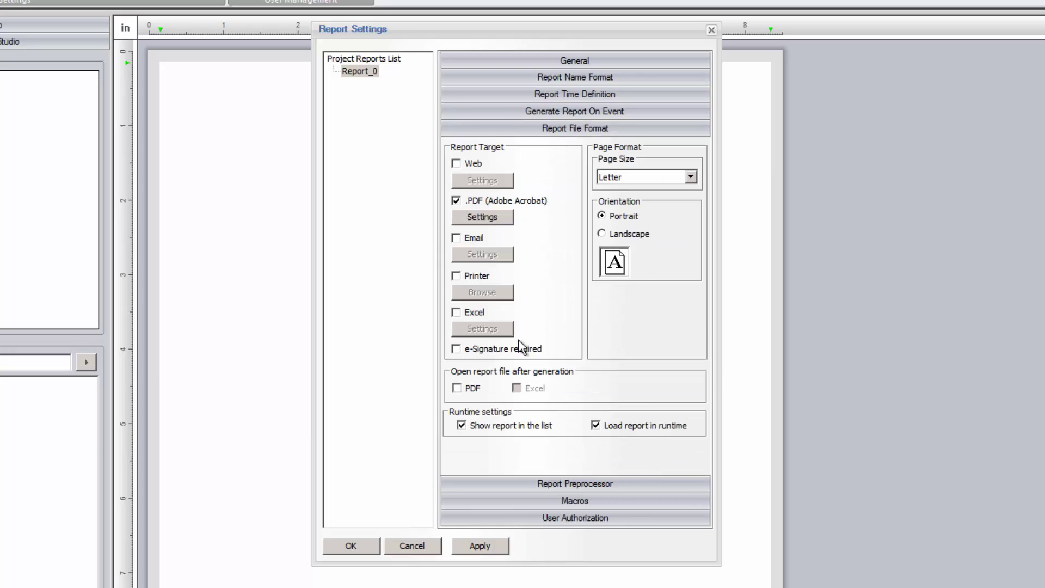
click(471, 388)
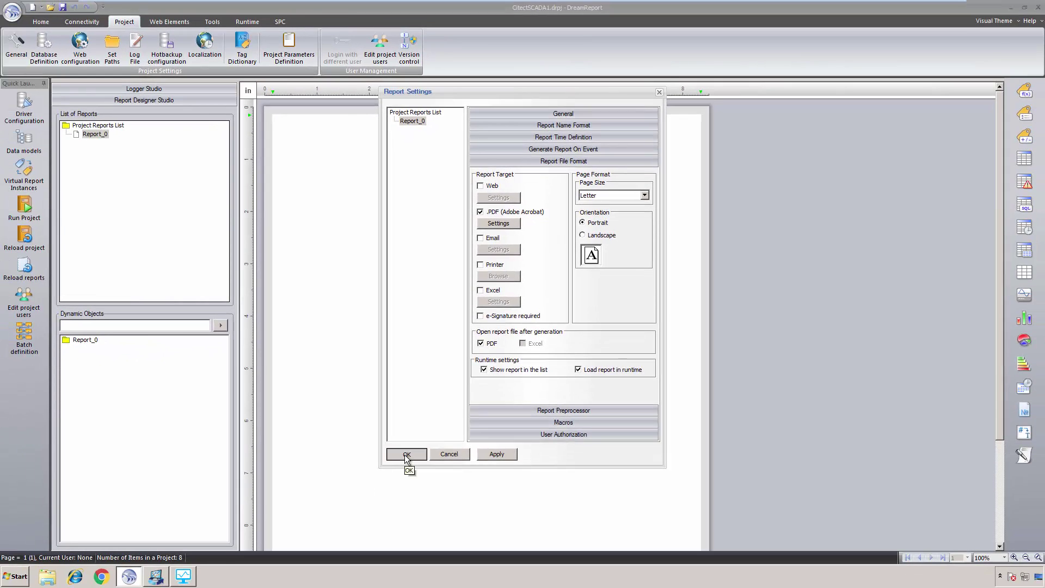
click(350, 545)
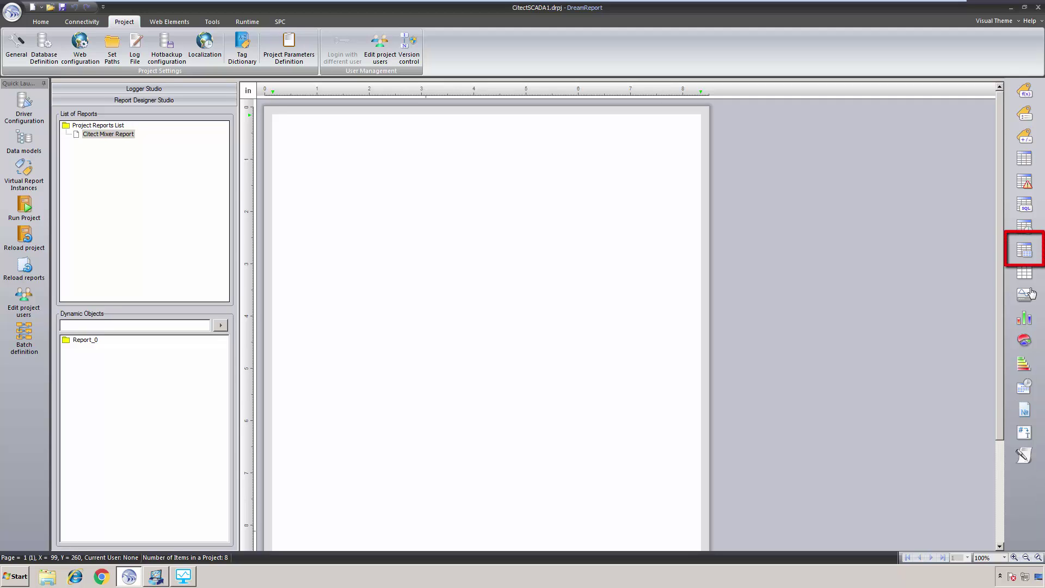
Place a statistical table and add five Citect_RT tags, Mixer_Level through Mixer_Visc plus WATER_LEVEL
click(1027, 251)
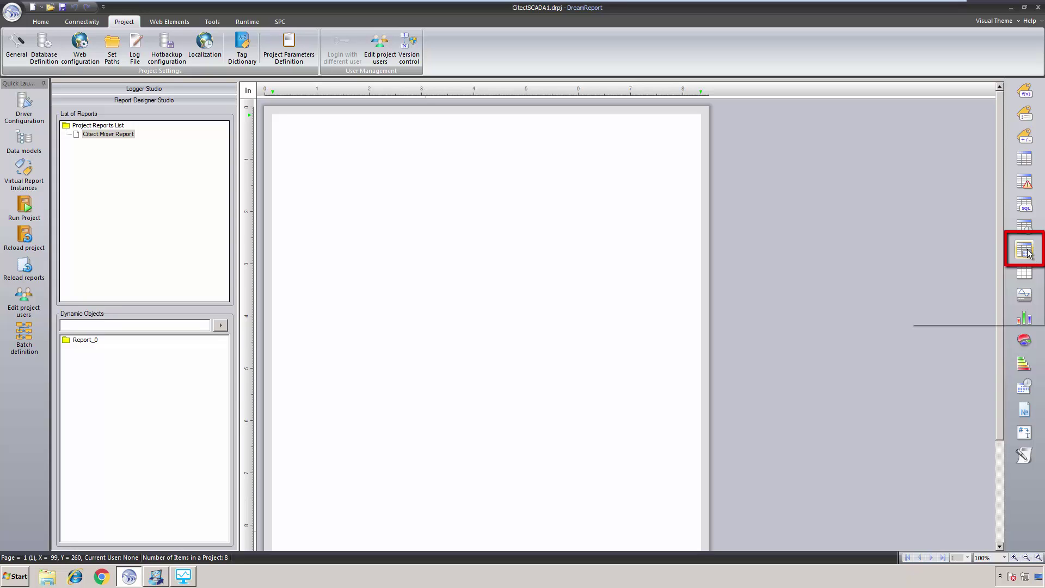
drag(302, 145, 679, 243)
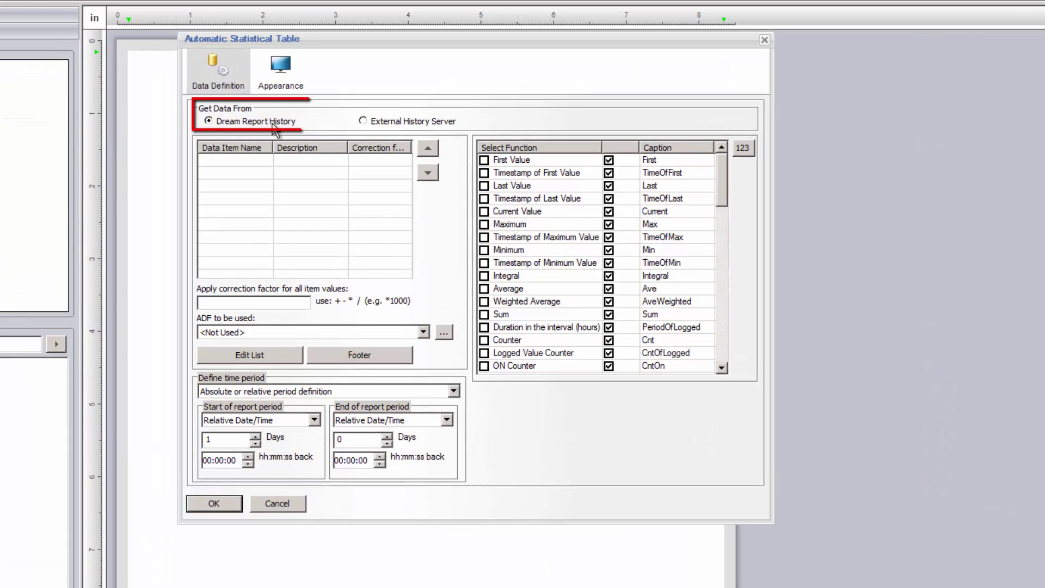
click(295, 363)
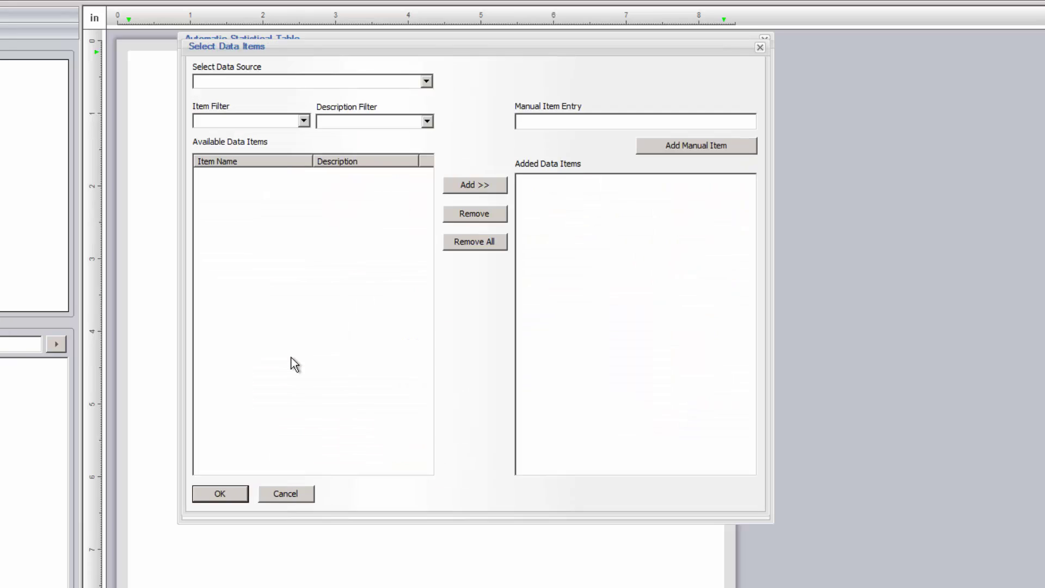
click(426, 83)
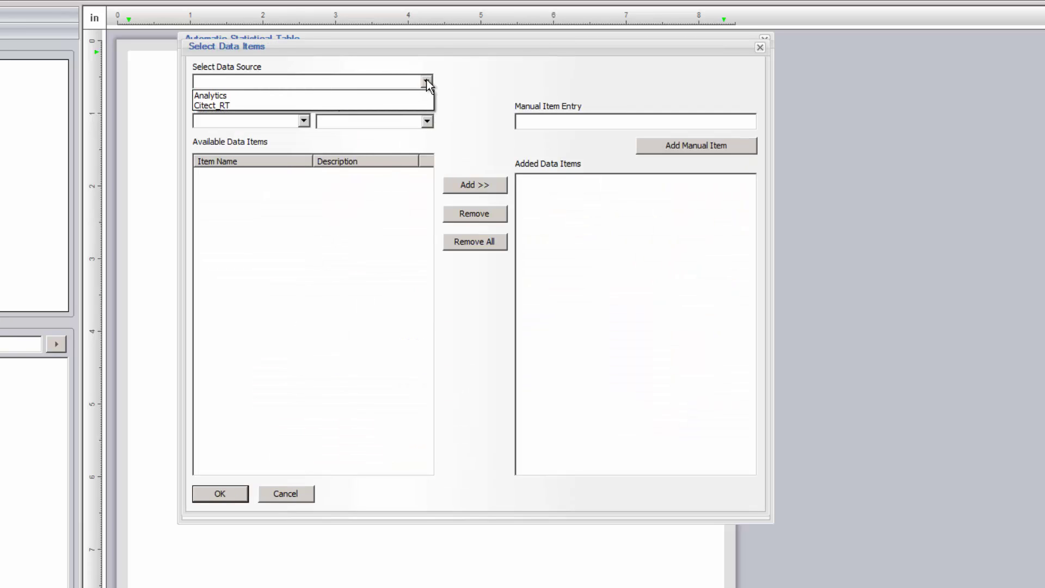
click(381, 105)
click(232, 187)
shift+click(230, 213)
shift+click(231, 225)
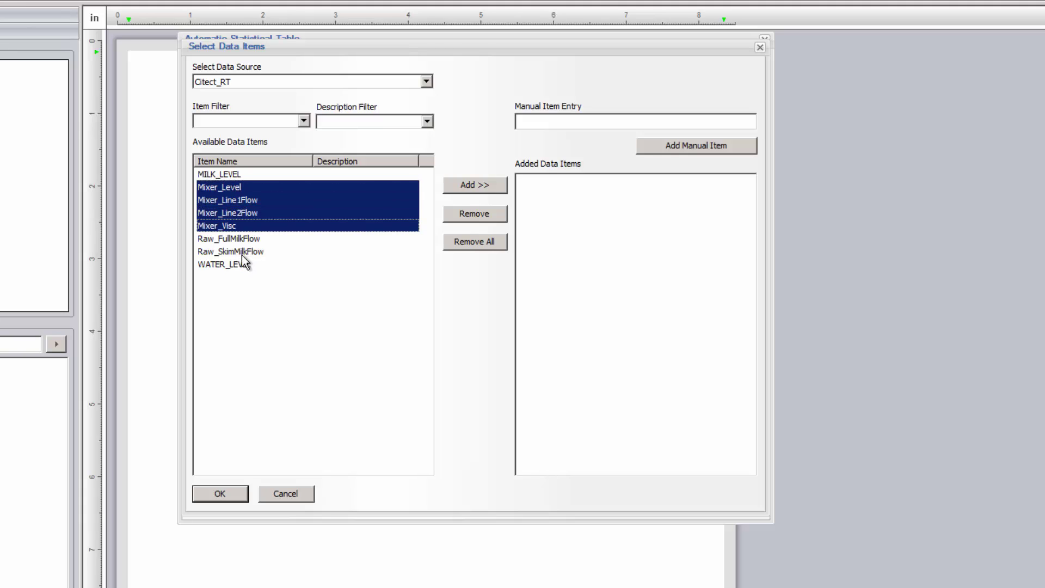
ctrl+click(238, 265)
click(487, 190)
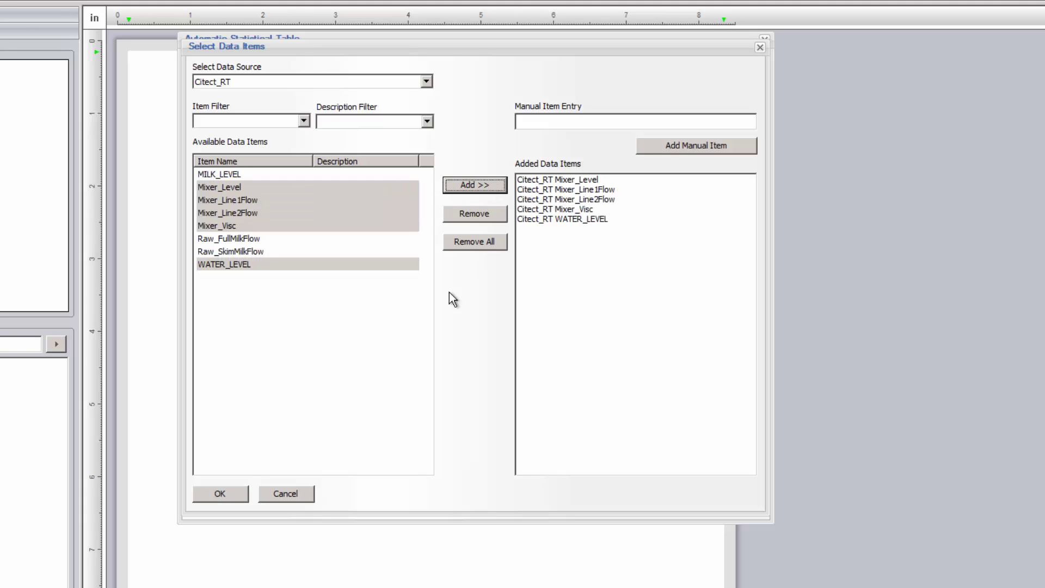
click(220, 495)
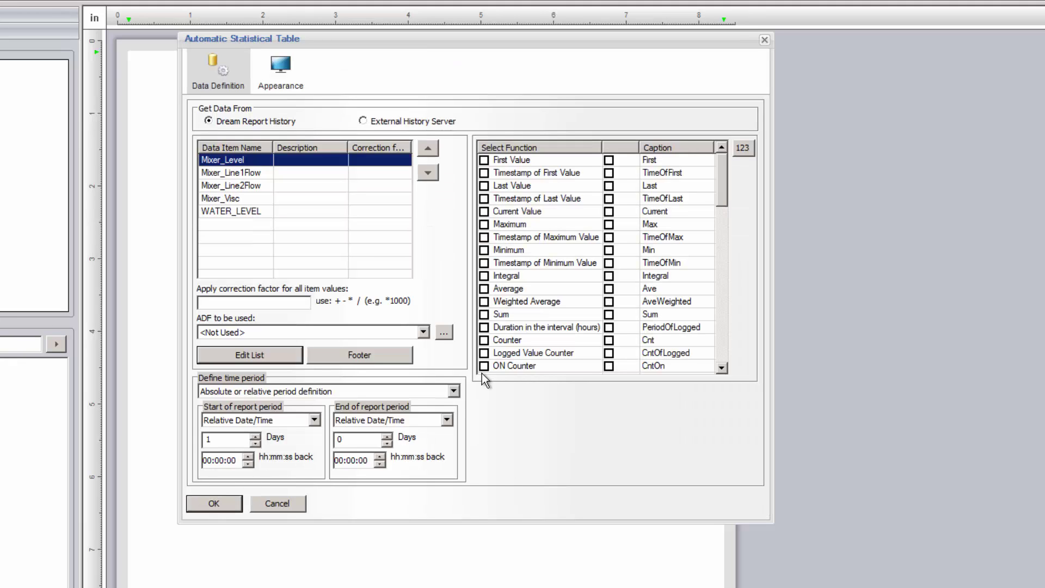
Set the table's time period to the last 15 minutes
click(453, 391)
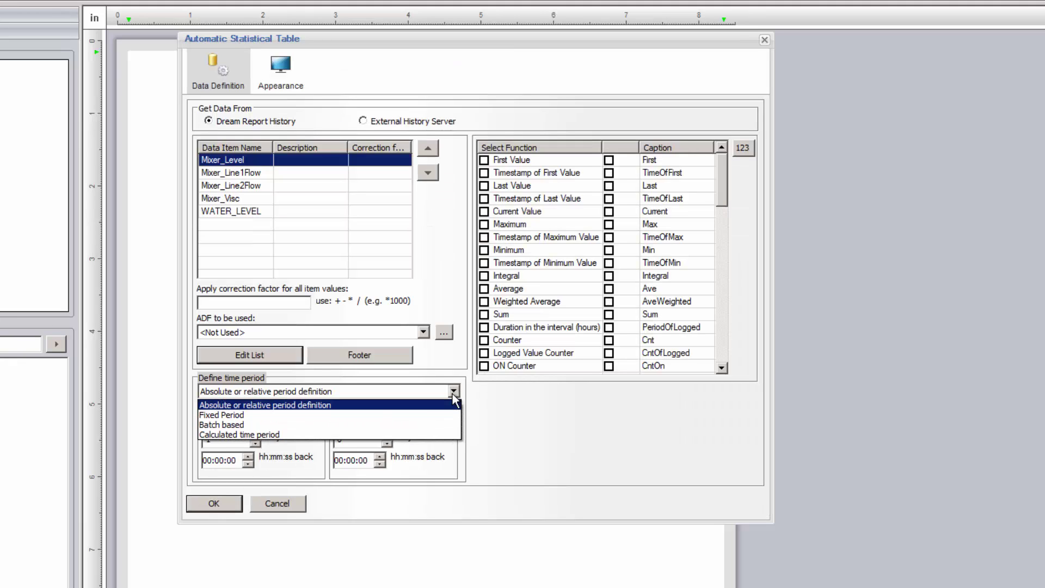
click(418, 413)
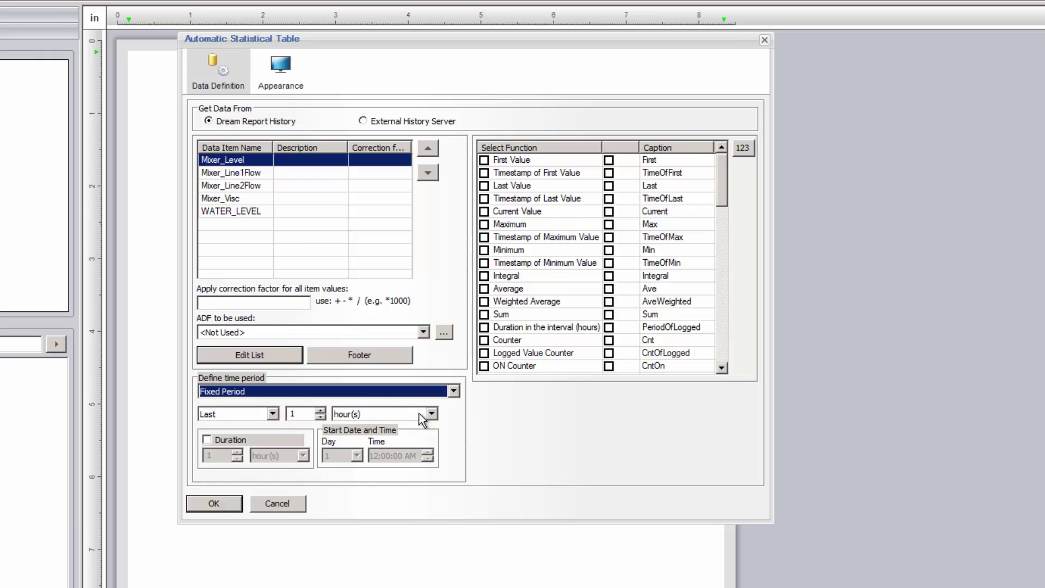
click(305, 412)
text(5)
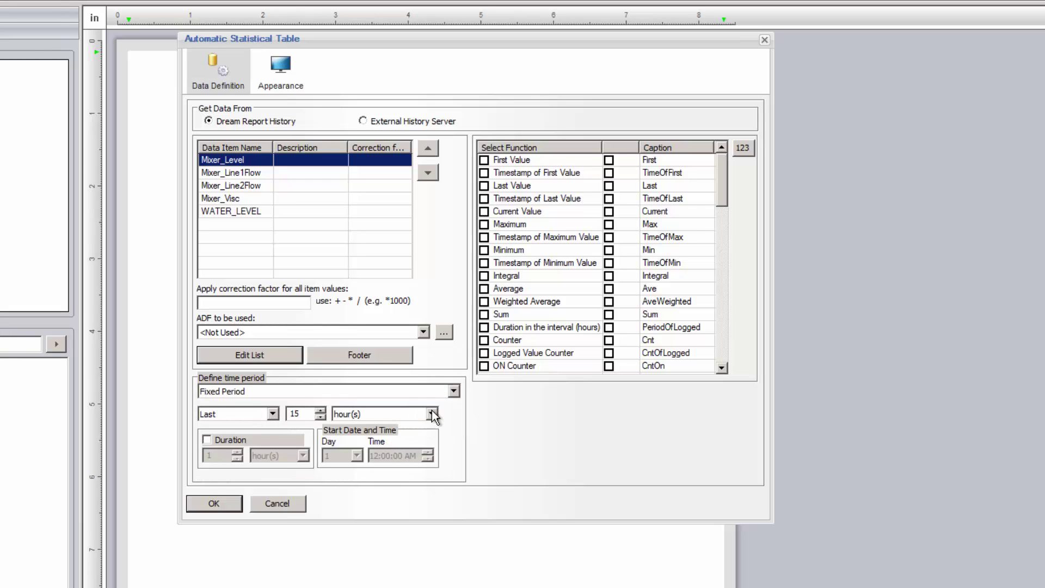
click(431, 413)
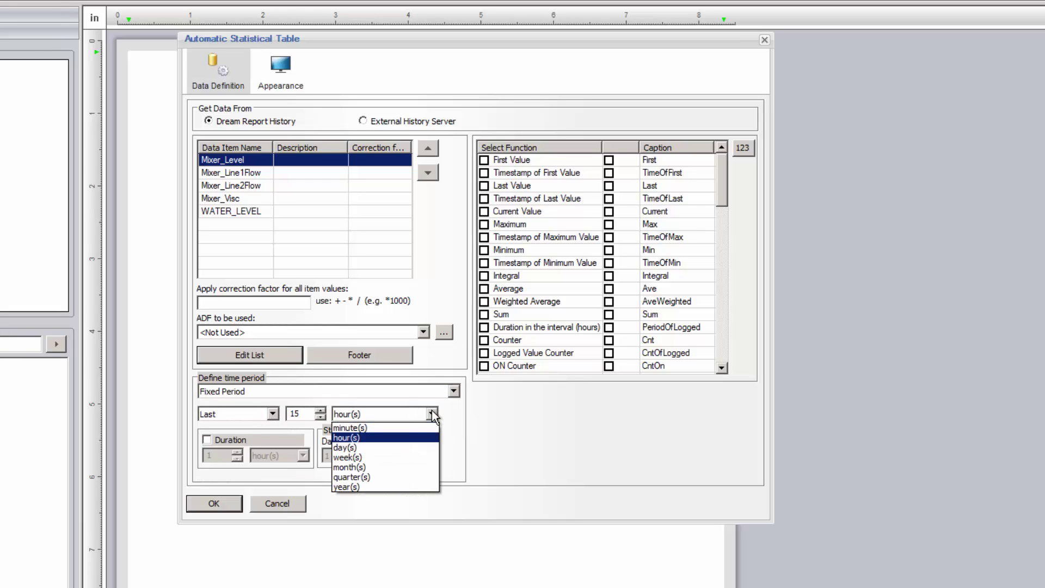
click(390, 429)
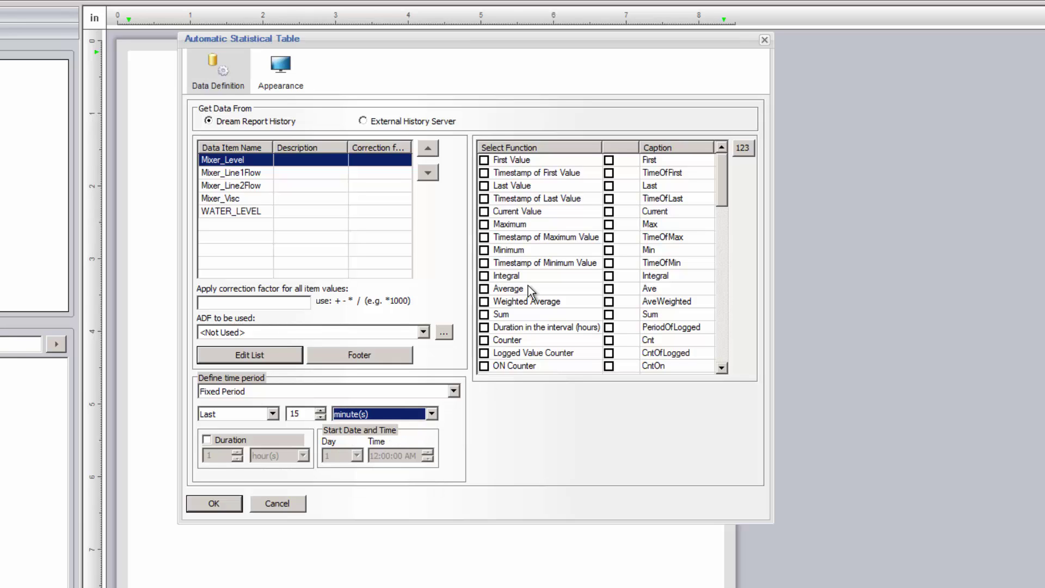
Include Maximum, Minimum, their timestamps, and Average statistics
click(483, 224)
click(483, 237)
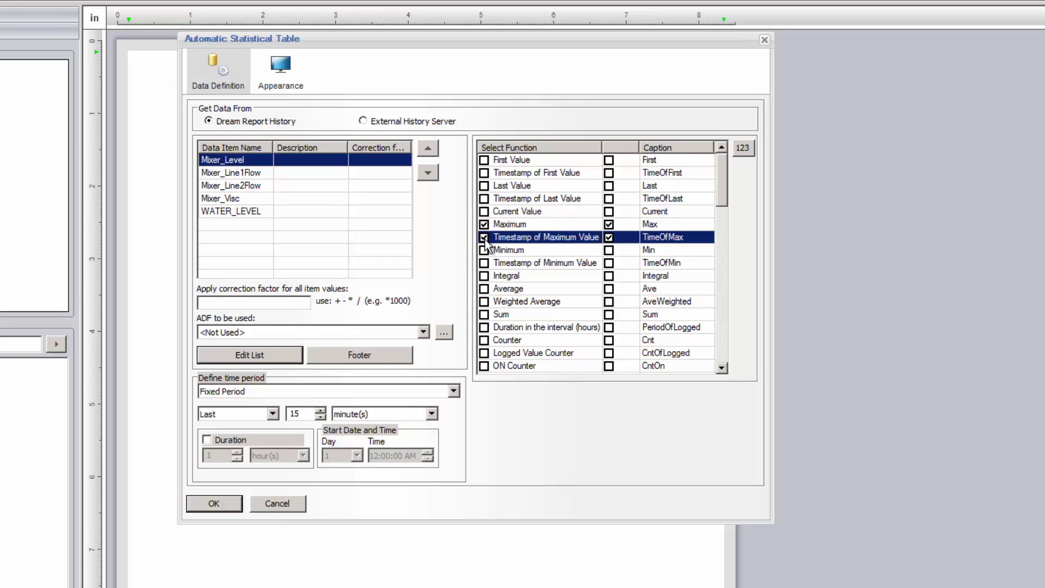
click(483, 250)
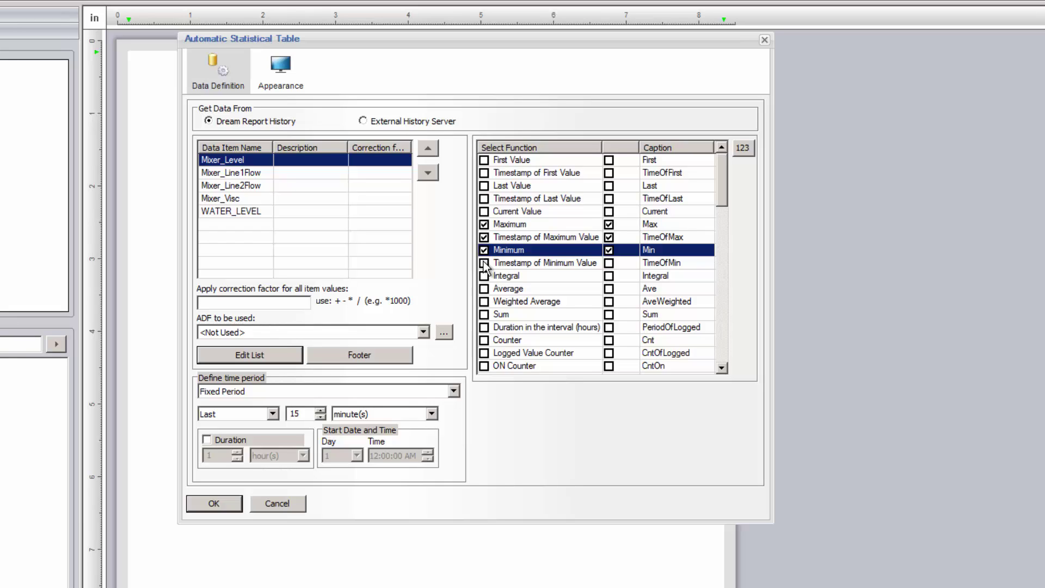
click(484, 263)
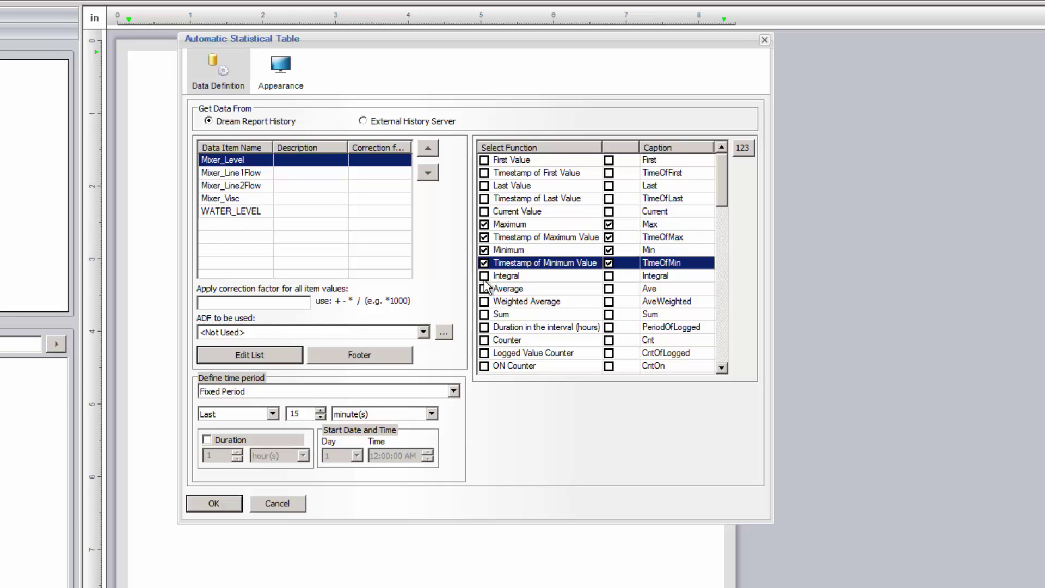
click(483, 288)
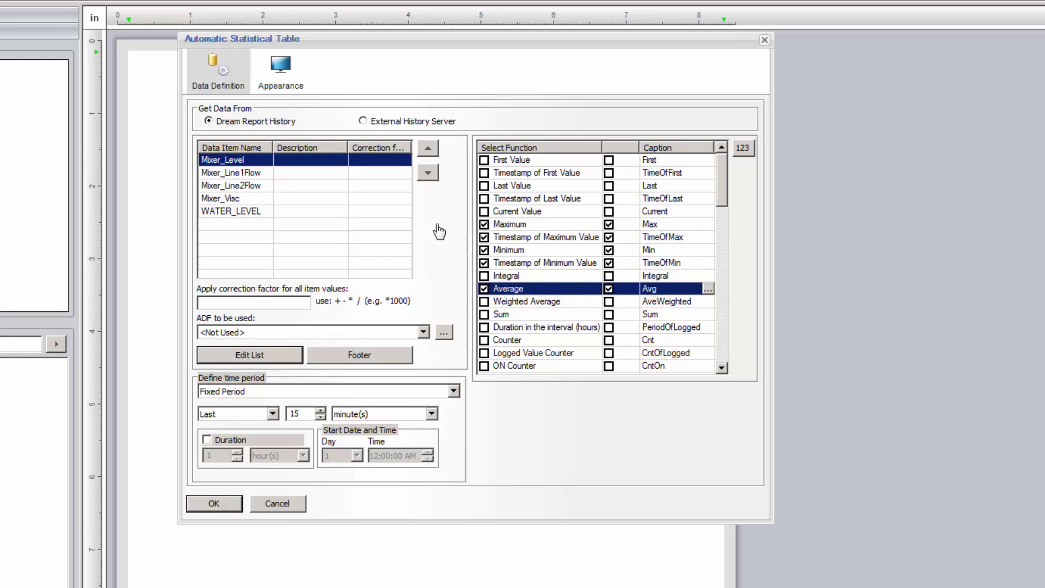
Describe Mixer_Level as 'Level' and start the description for Mixer_Line1Flow
click(327, 159)
text(Level)
click(313, 172)
text(L)
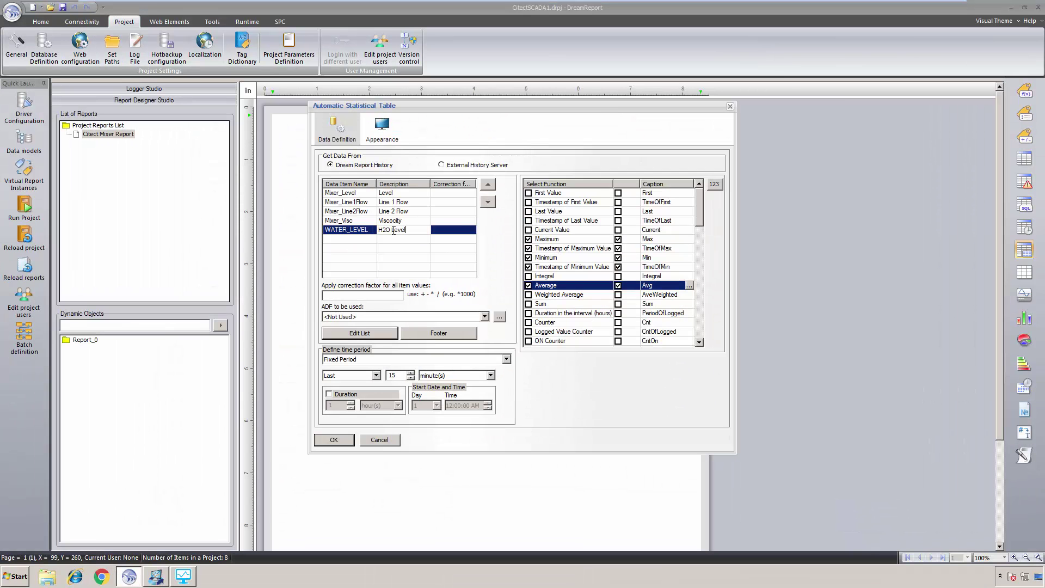
Show descriptions instead of item names, name the table 'Mixer Summary - Last 15 Minutes', and place it
click(383, 131)
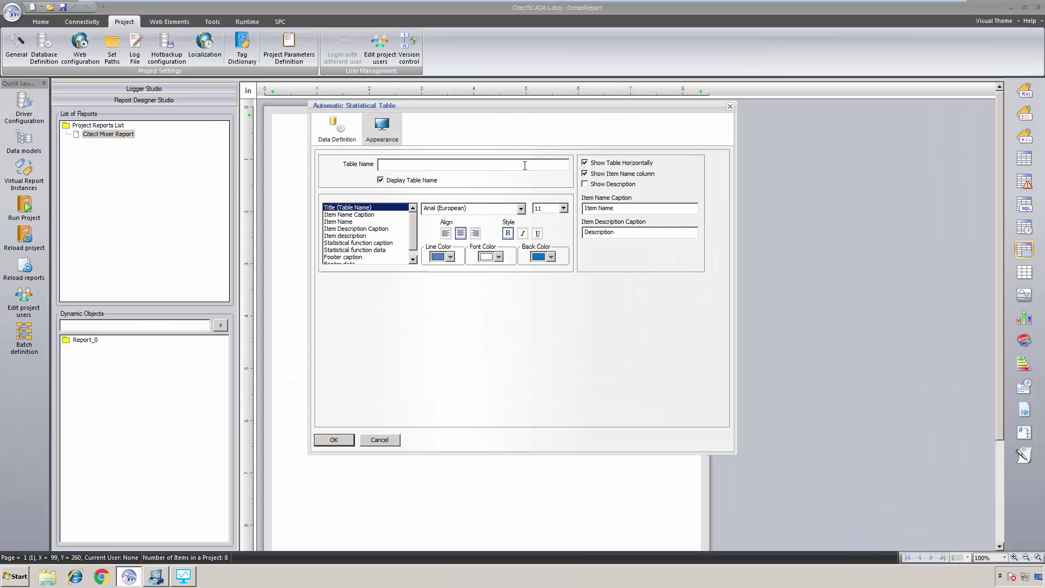
click(605, 184)
click(601, 174)
click(453, 167)
text(Mixer Summary - Last 15 Minutes)
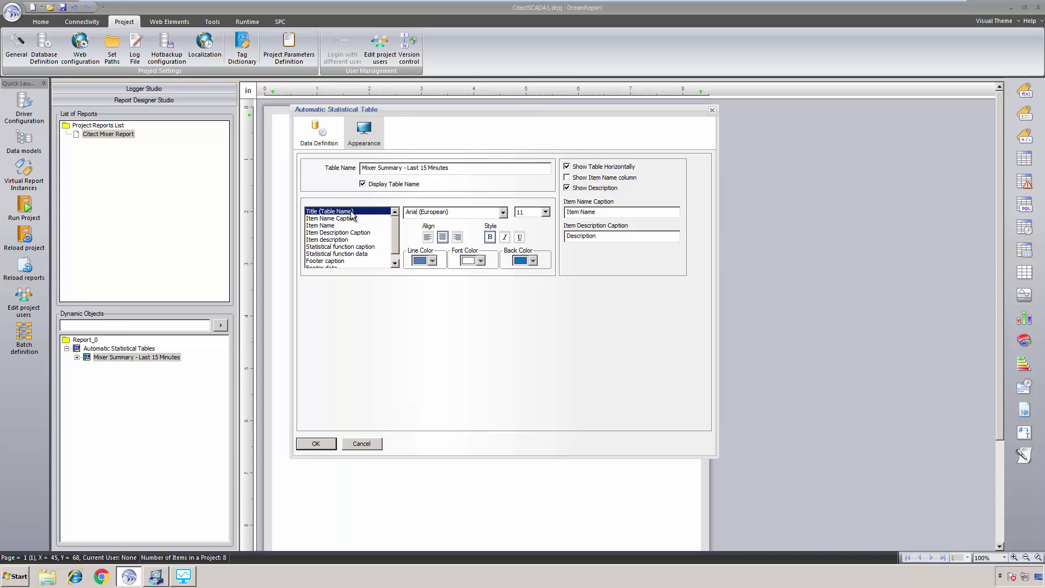
click(322, 446)
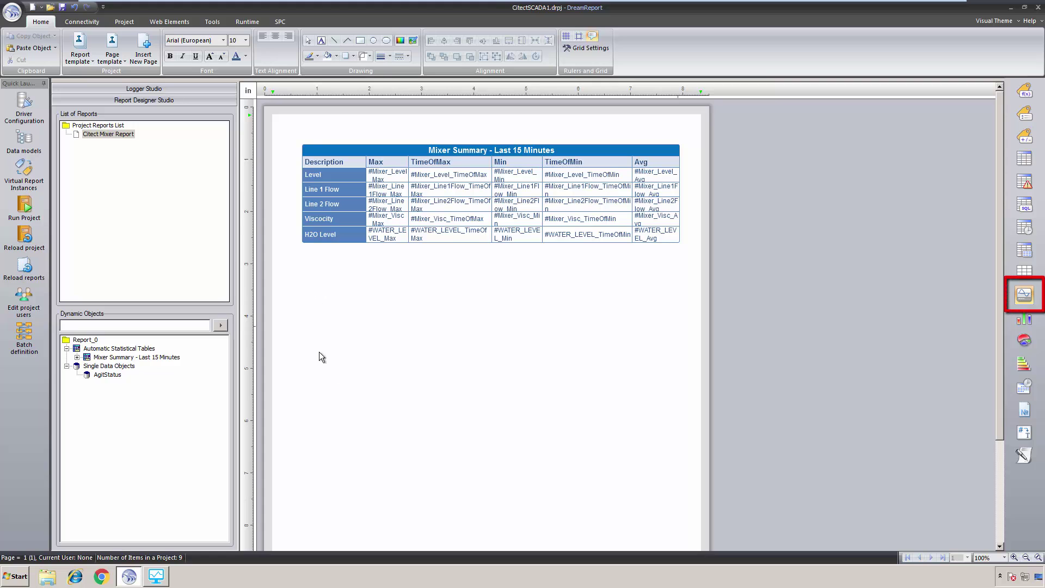
drag(303, 285, 678, 500)
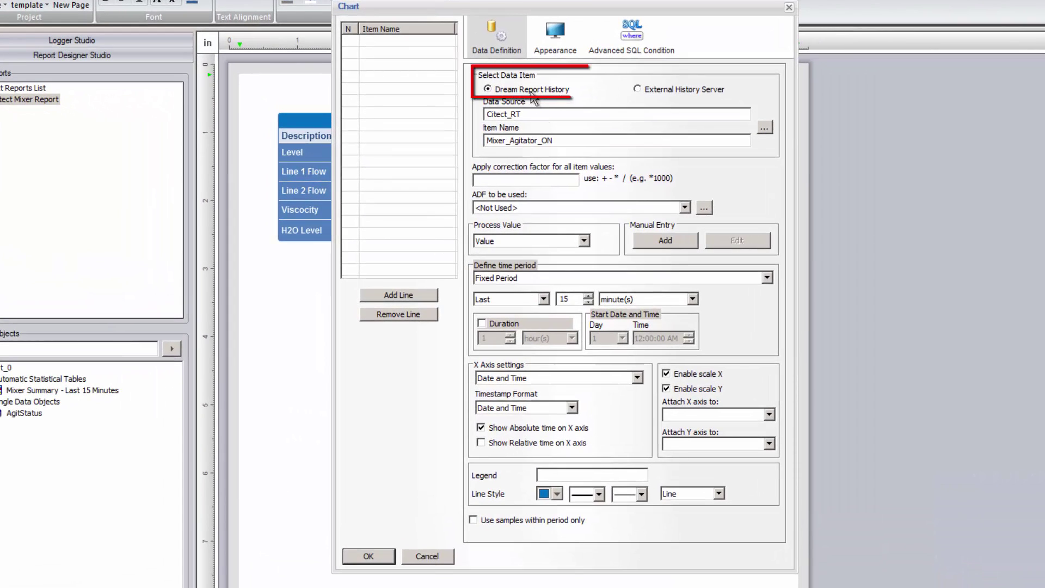
Add Mixer_Line1Flow and Mixer_Line2Flow as chart lines, with the second legend labelled 2
click(764, 127)
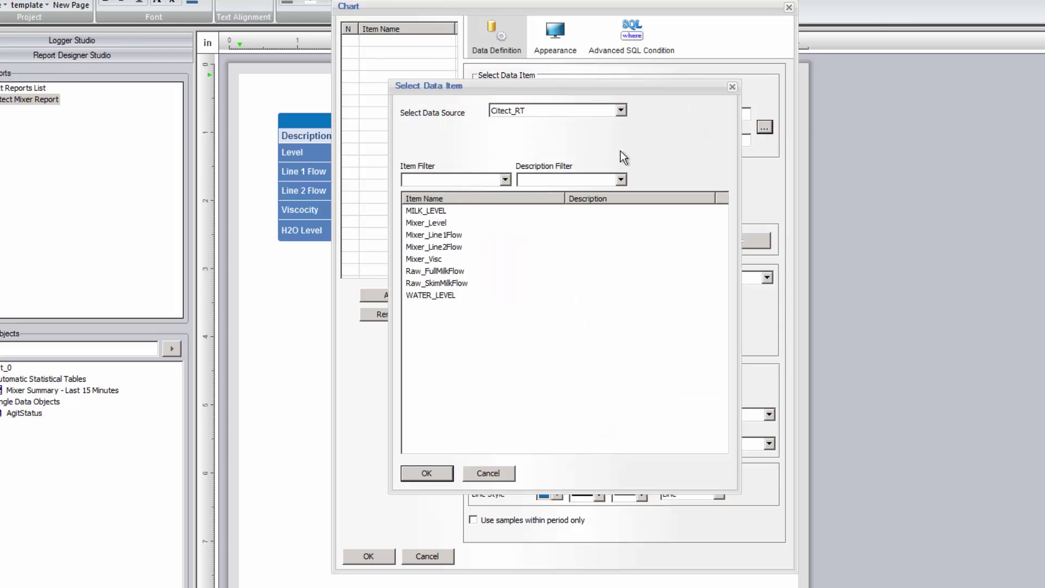
double_click(449, 235)
click(421, 295)
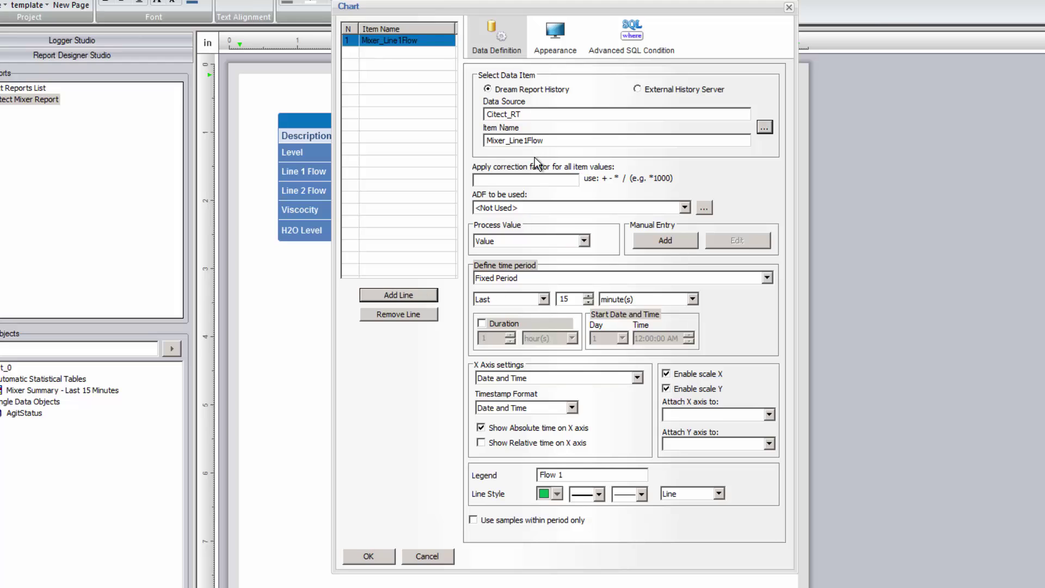
click(764, 129)
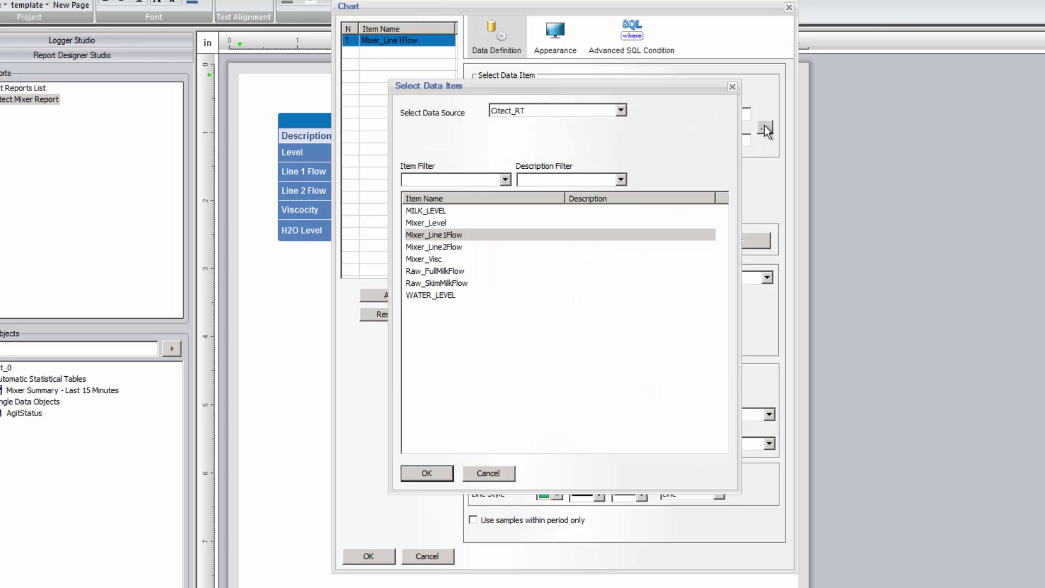
double_click(455, 248)
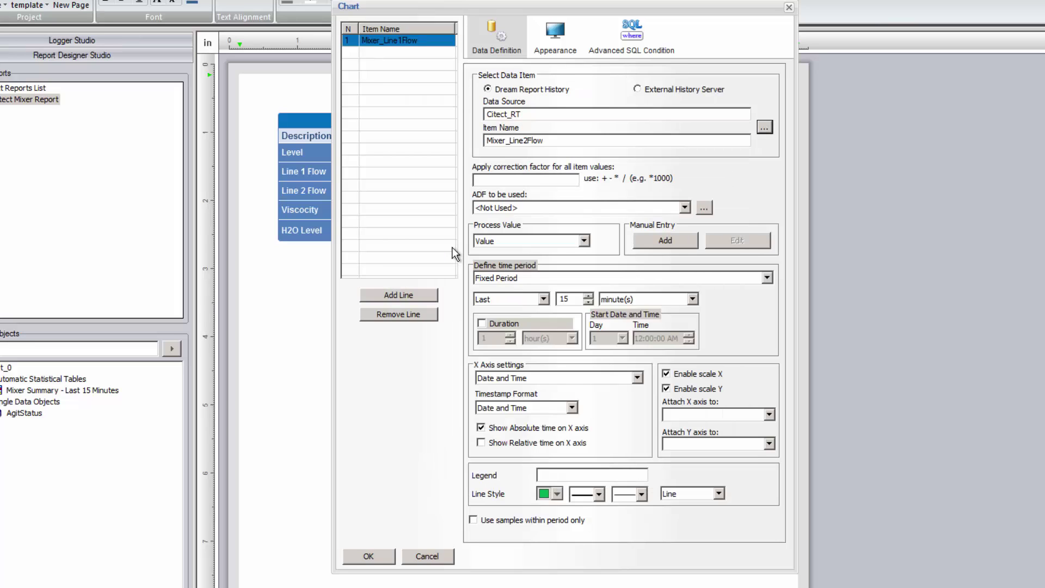
click(575, 474)
text(2)
click(397, 299)
Title the chart 'Line Flows' with a legend, place it, and mark out an alarm table area below
click(411, 41)
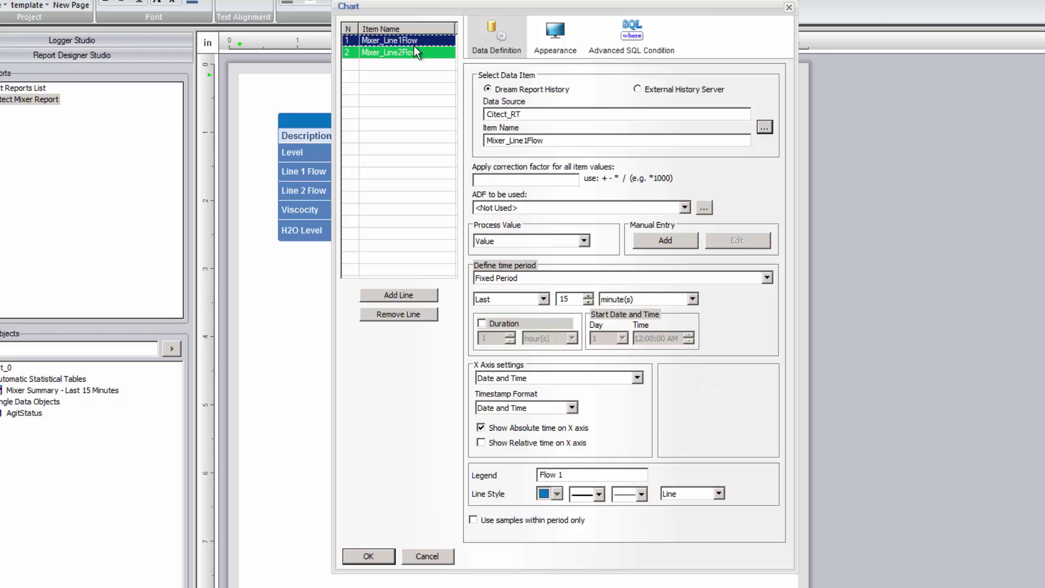
click(559, 46)
text(Line Flows)
click(533, 185)
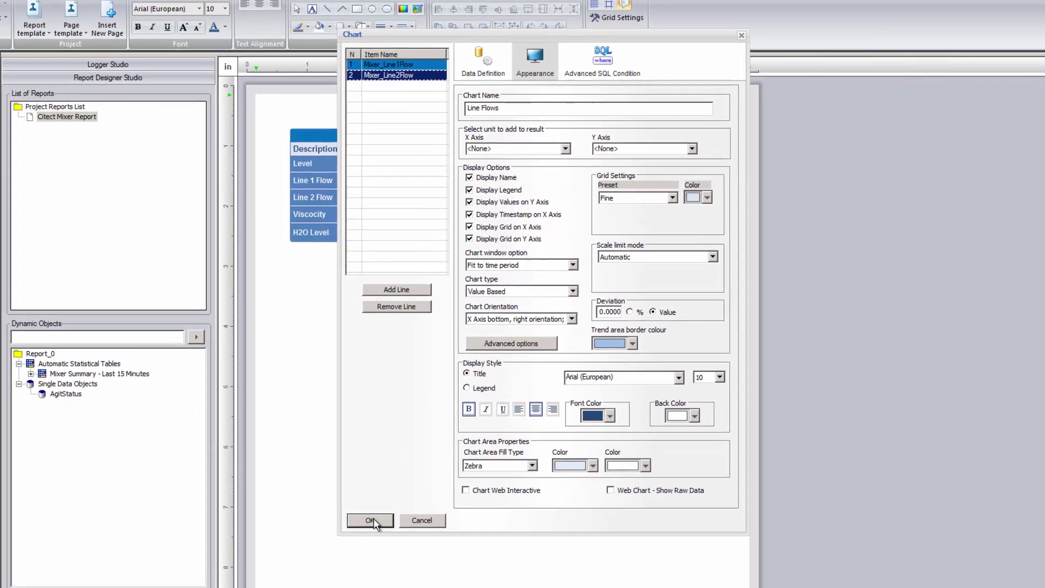
click(369, 556)
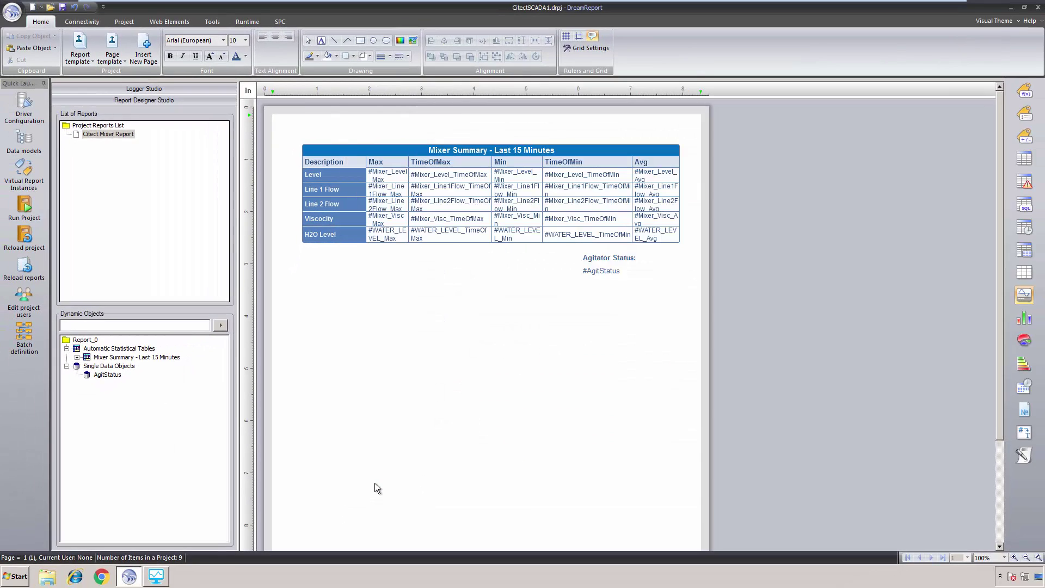
scroll(366, 357, down, 3)
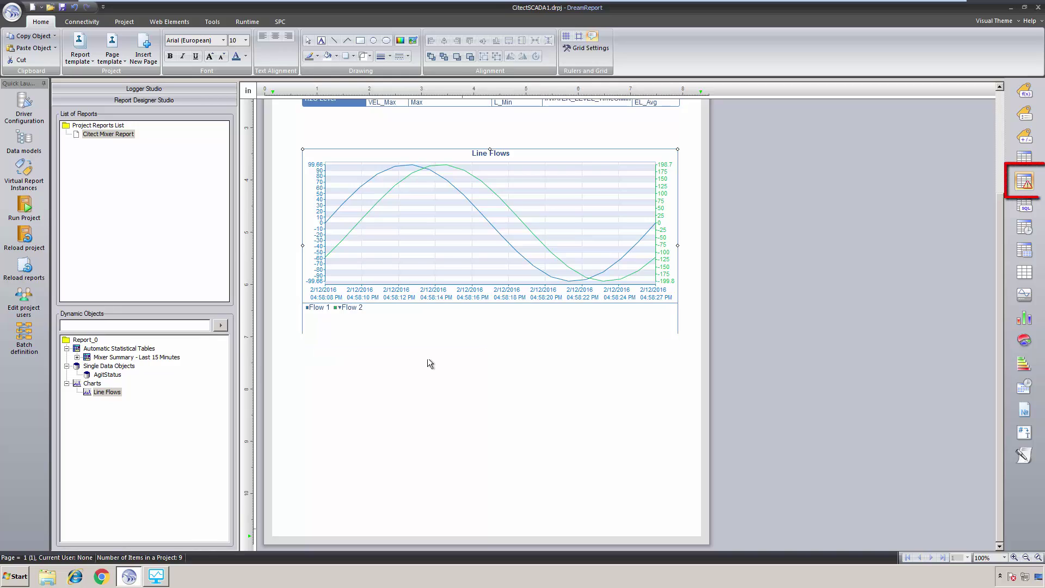
drag(303, 360, 680, 388)
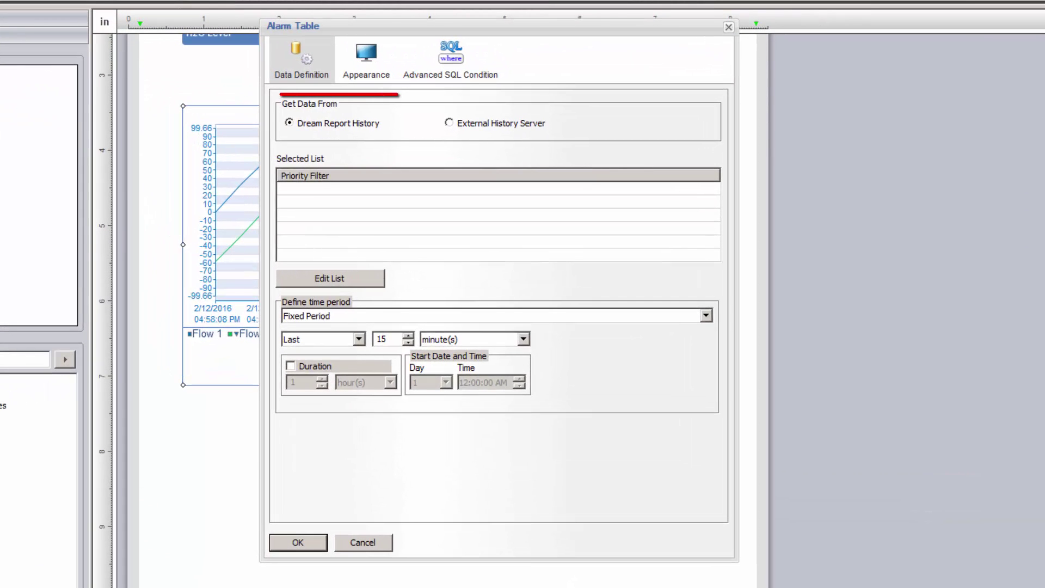
Filter the alarm table with the Default filter from the Citect_Alarms source
click(370, 277)
click(431, 319)
click(385, 333)
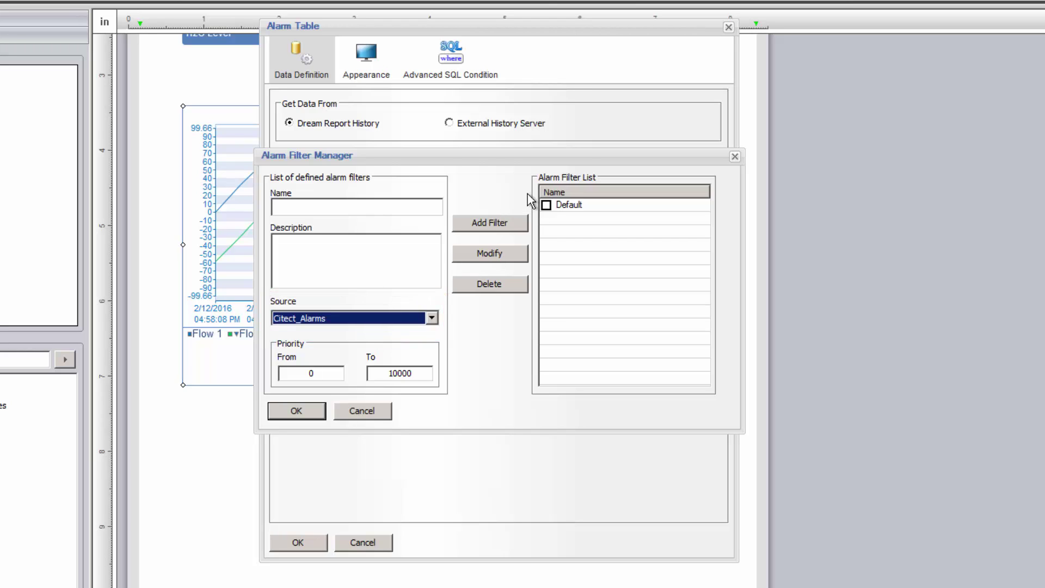
click(546, 205)
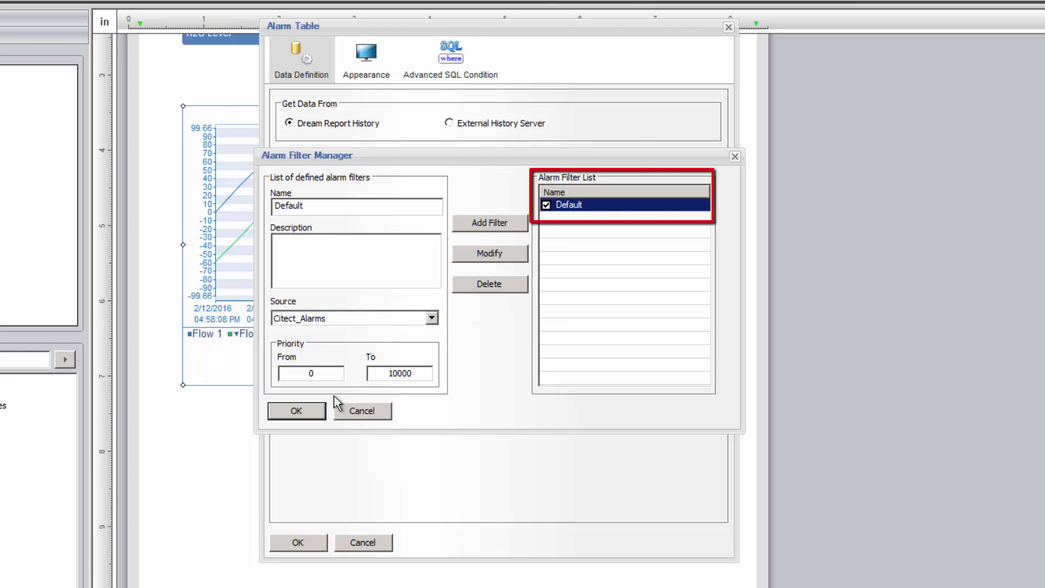
click(312, 409)
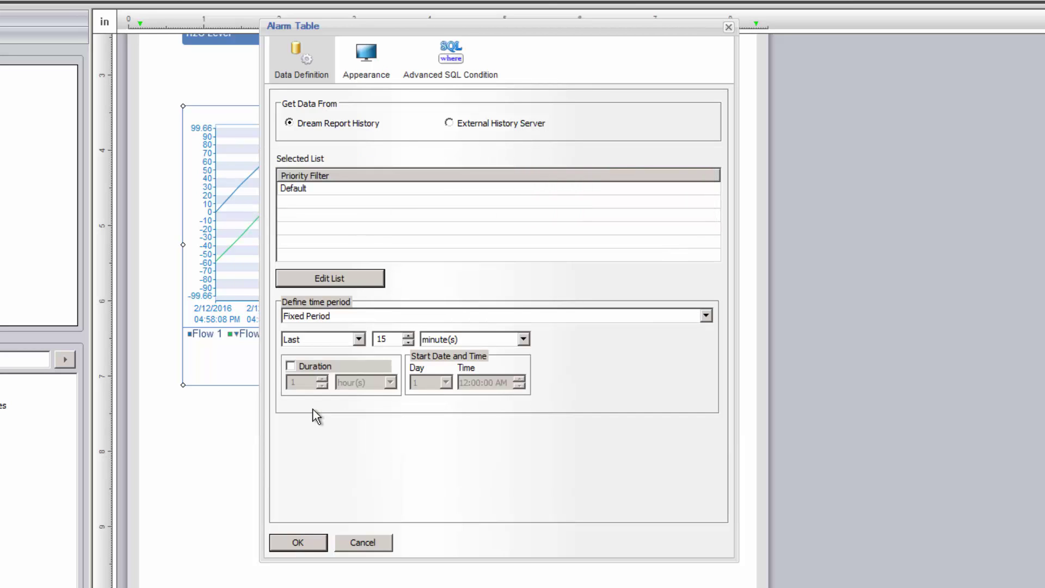
Display the table name 'Alarm Summary - Last 15 Minutes' and place the alarm table on the report
click(368, 74)
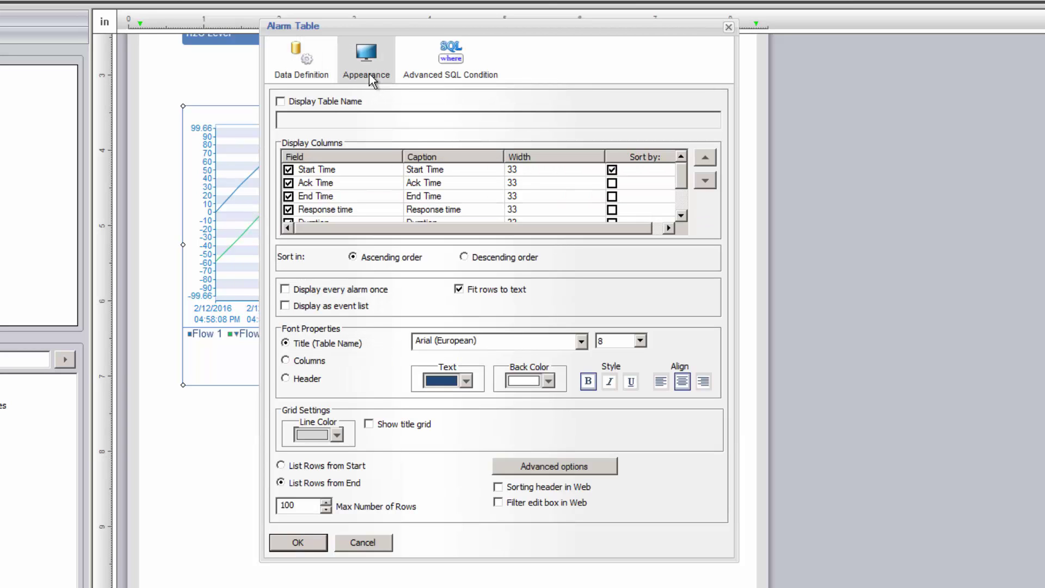
click(336, 101)
click(331, 121)
text(Alarm Summar)
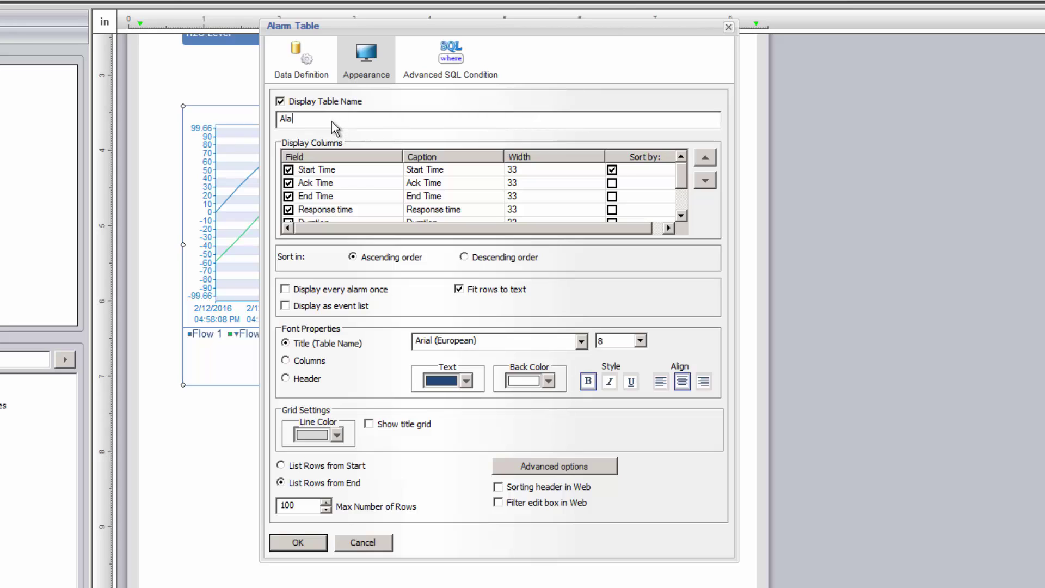
text(y - Last 15 Minutes)
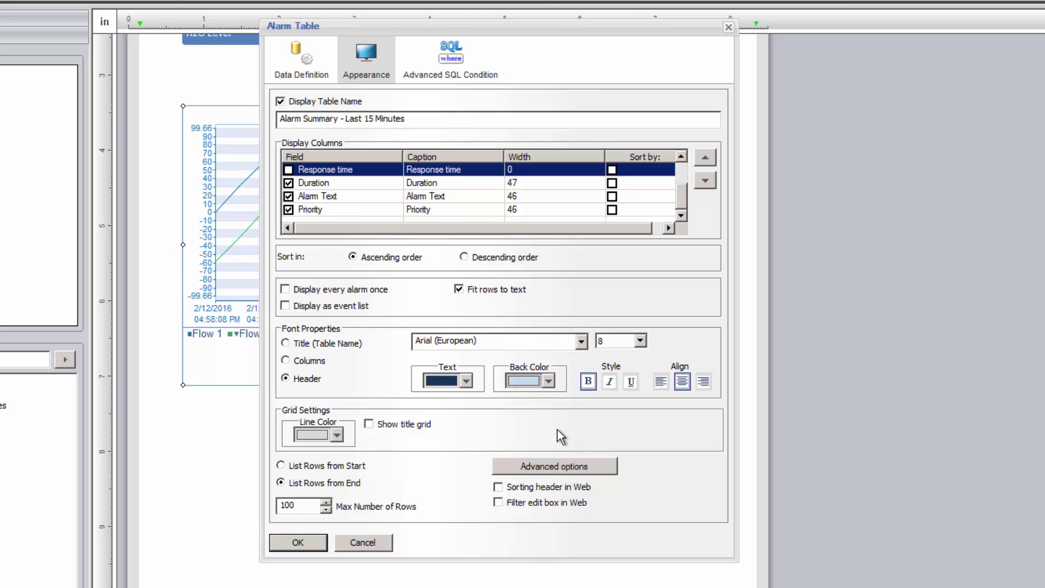
click(307, 540)
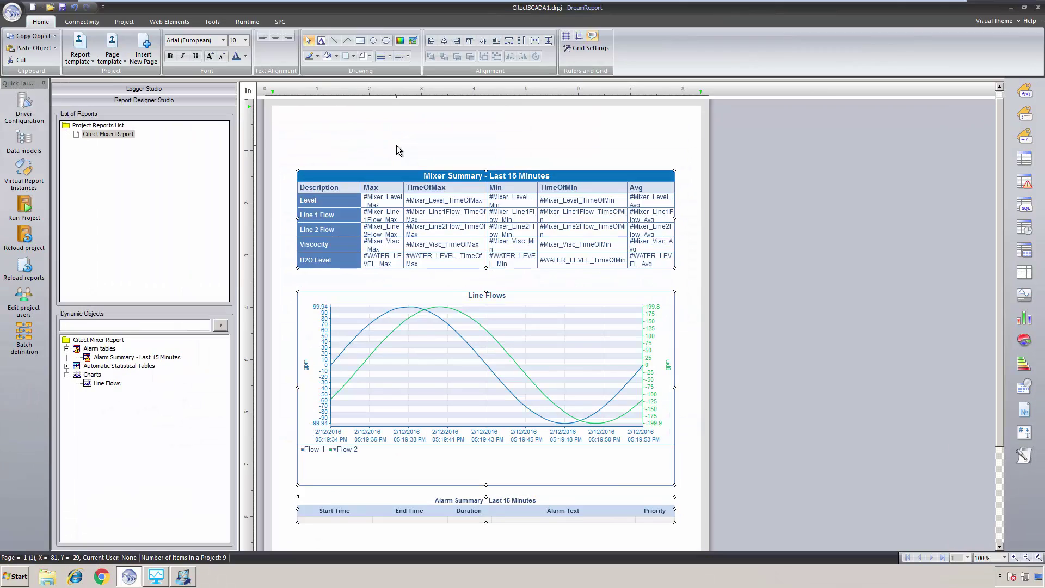
click(396, 145)
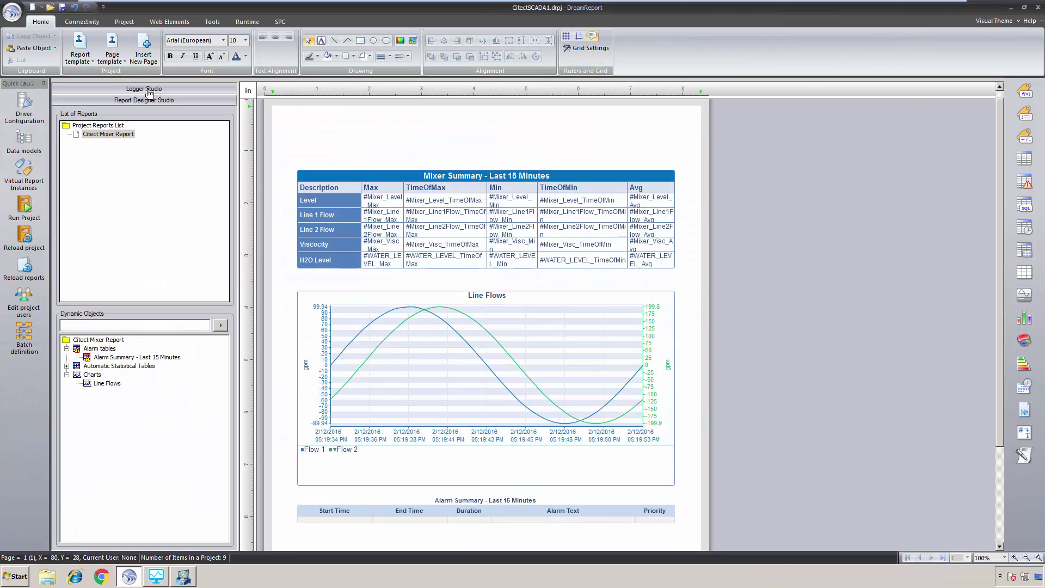
click(117, 64)
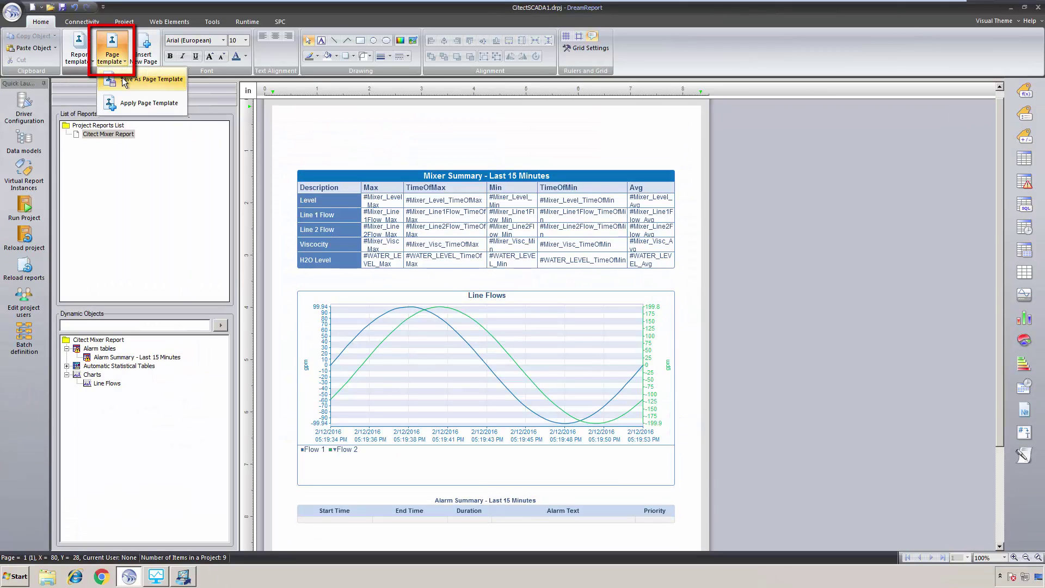
click(129, 103)
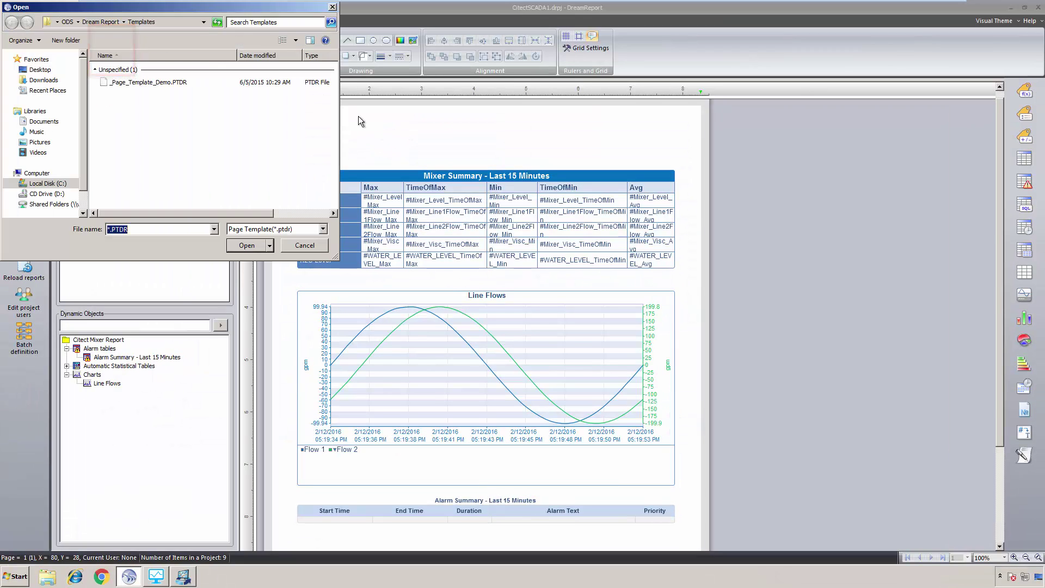
click(163, 83)
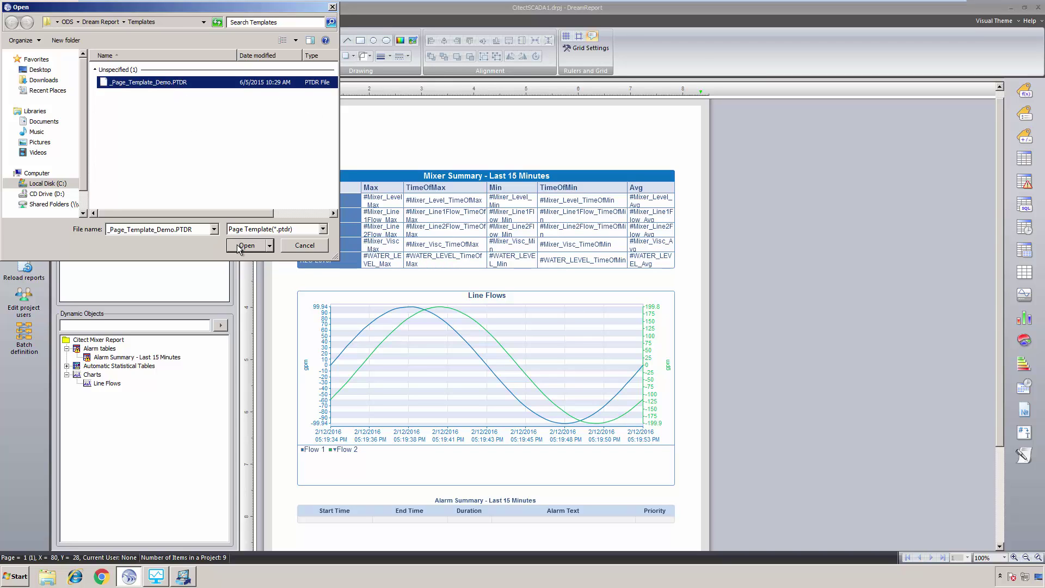
click(237, 244)
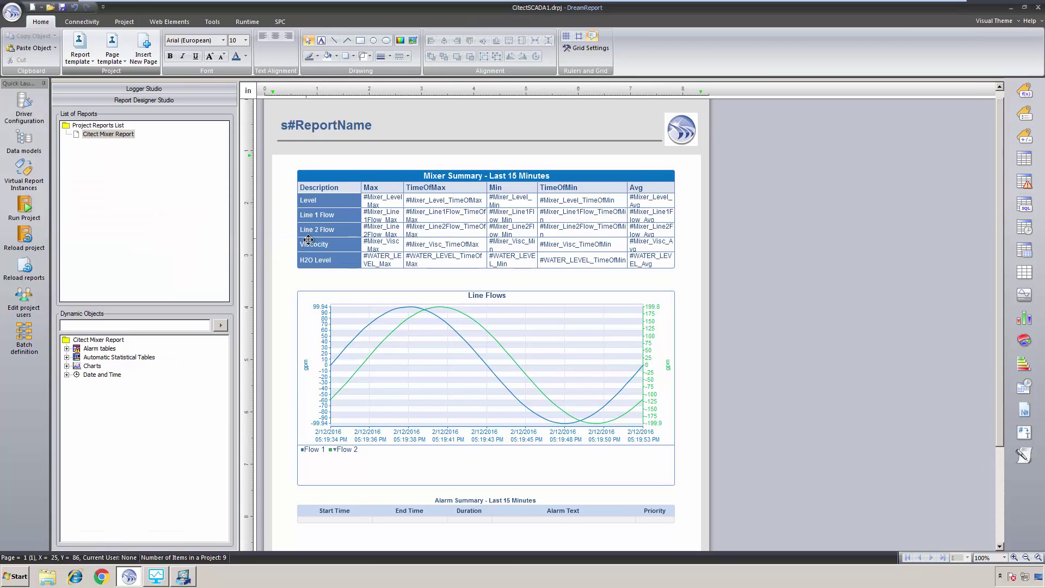
scroll(289, 256, down, 3)
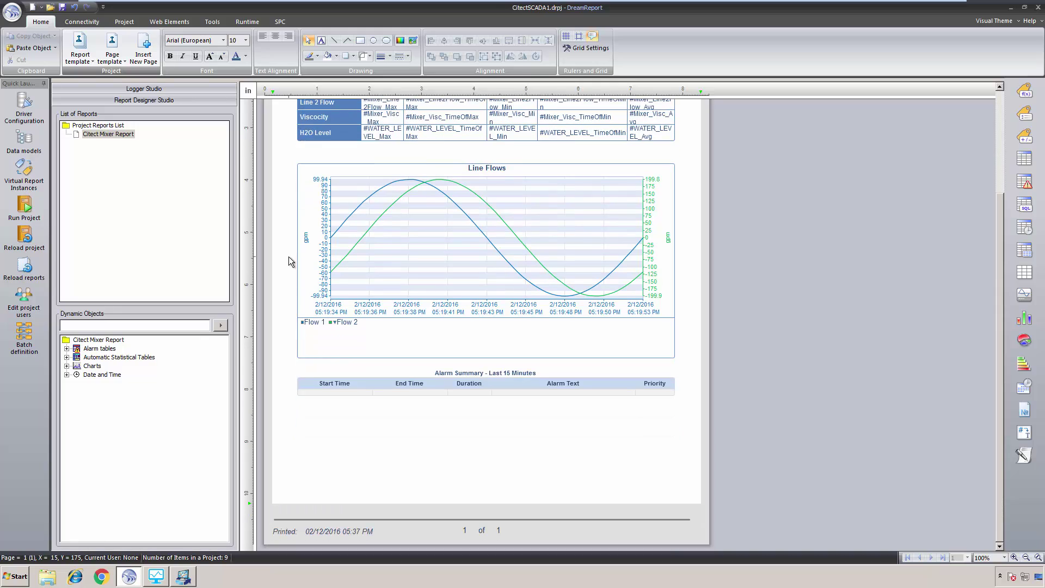
Save and reload the report, then generate Citect Mixer Report from the Runtime Management Console
click(23, 265)
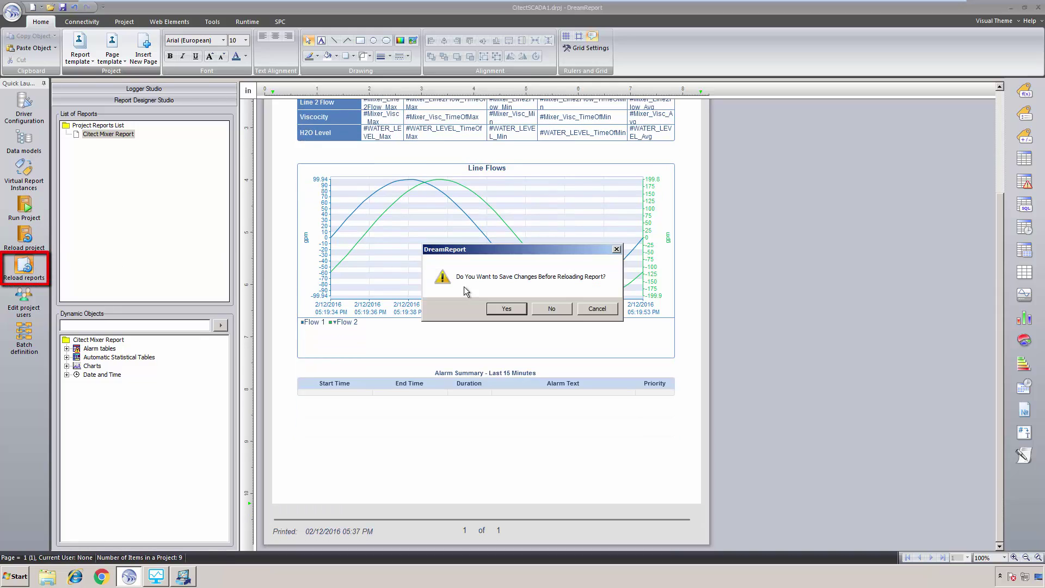
click(507, 309)
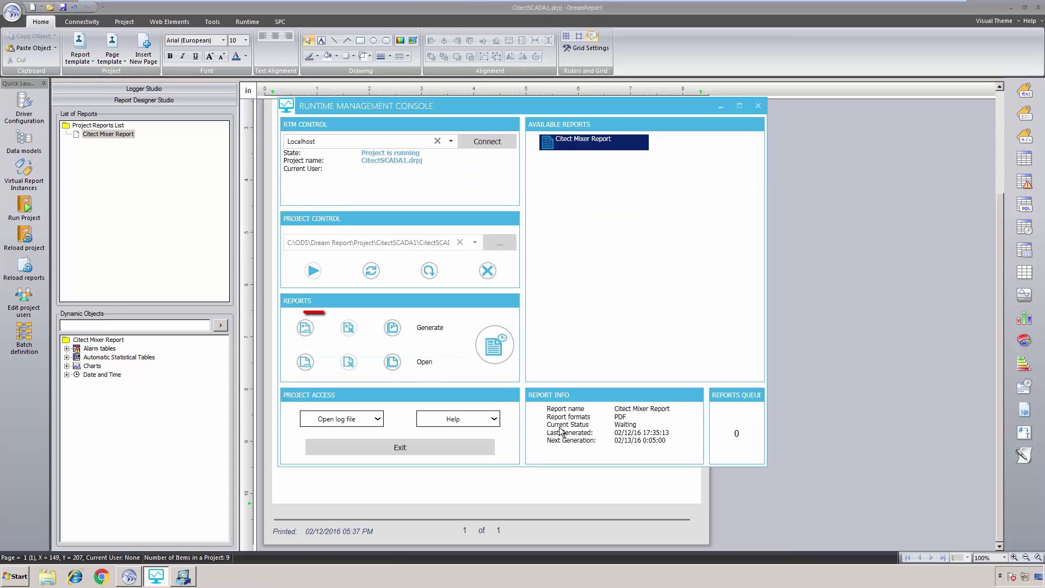
click(305, 329)
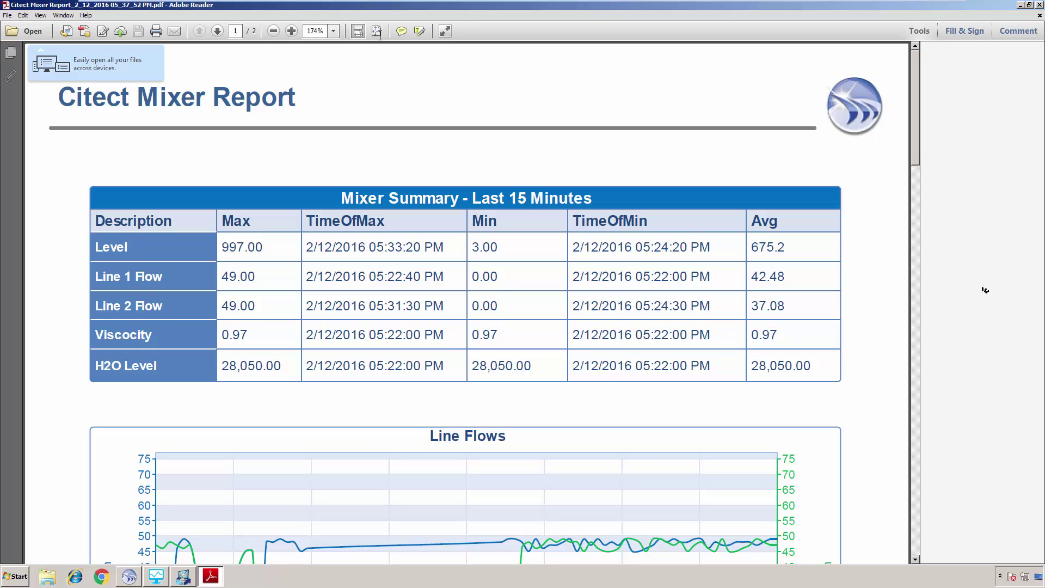
Fit the full first page of the generated report in Adobe Reader
click(375, 33)
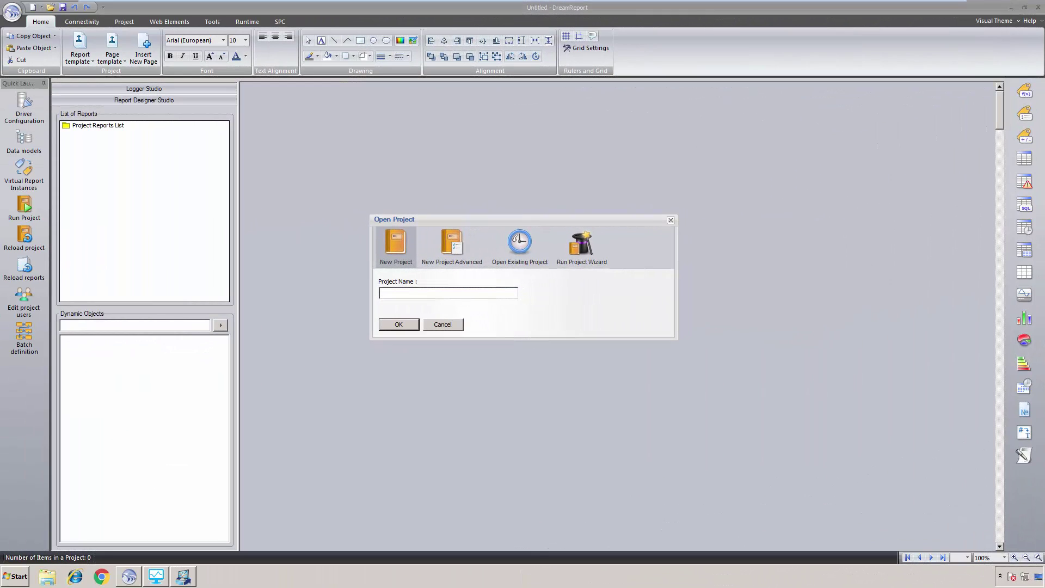
Create a new project named CitectSCADA
click(455, 294)
text(CitectSCADA2)
click(404, 325)
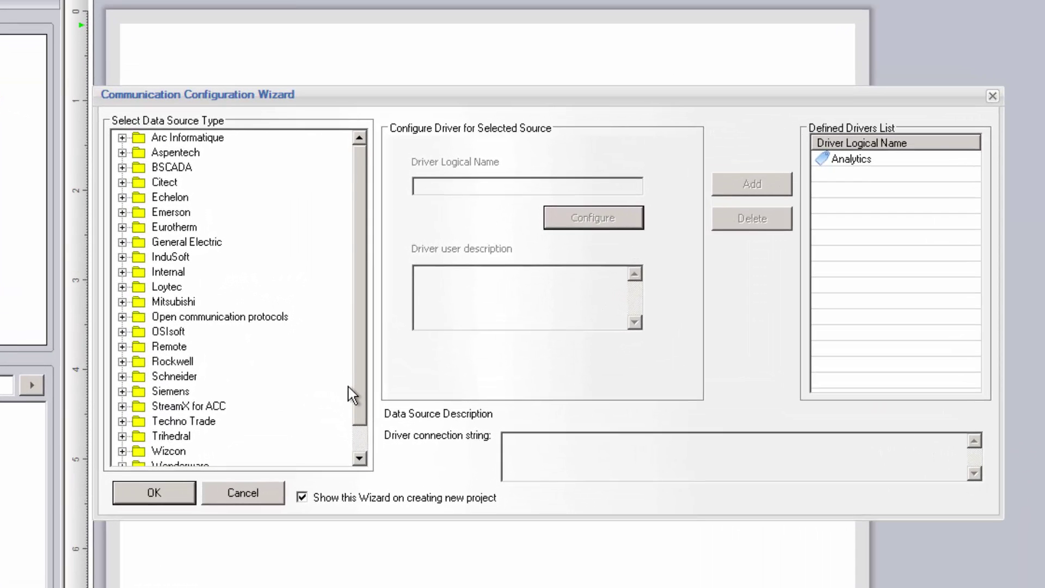
Add a Citect historical values driver named Citect_Hist with its connection settings confirmed
click(122, 184)
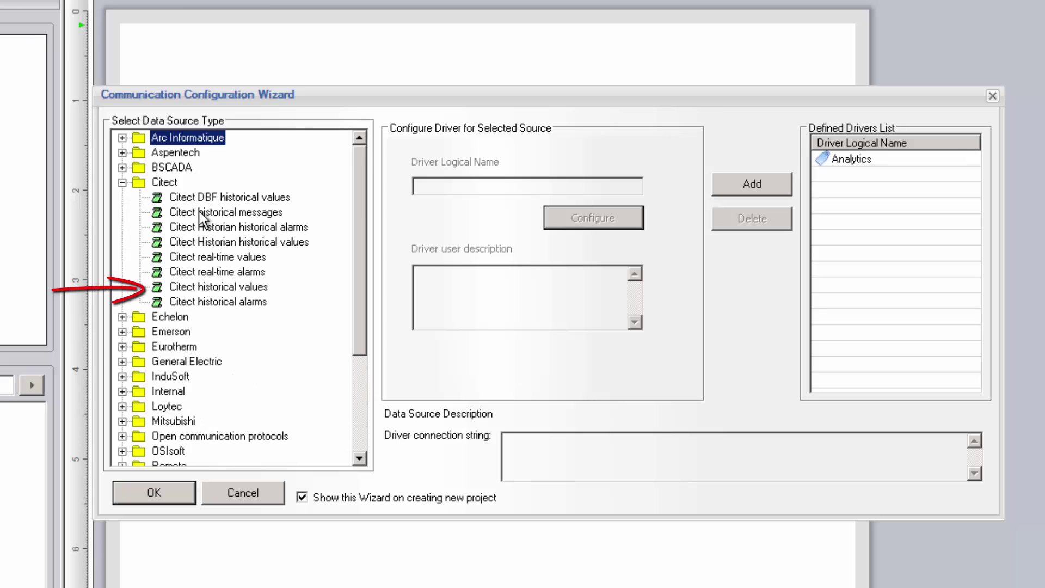
click(260, 288)
click(482, 191)
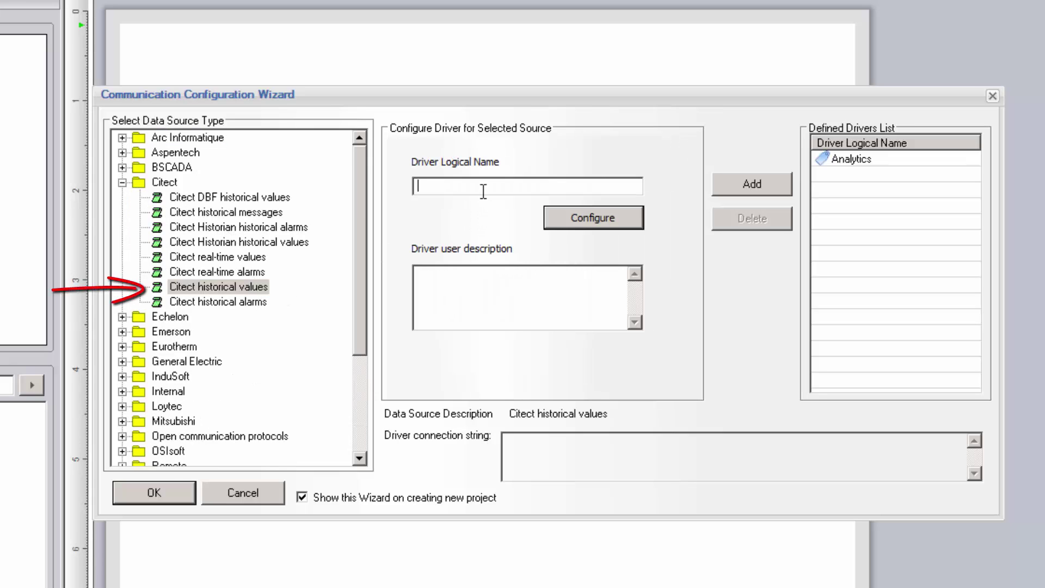
text(CItect)
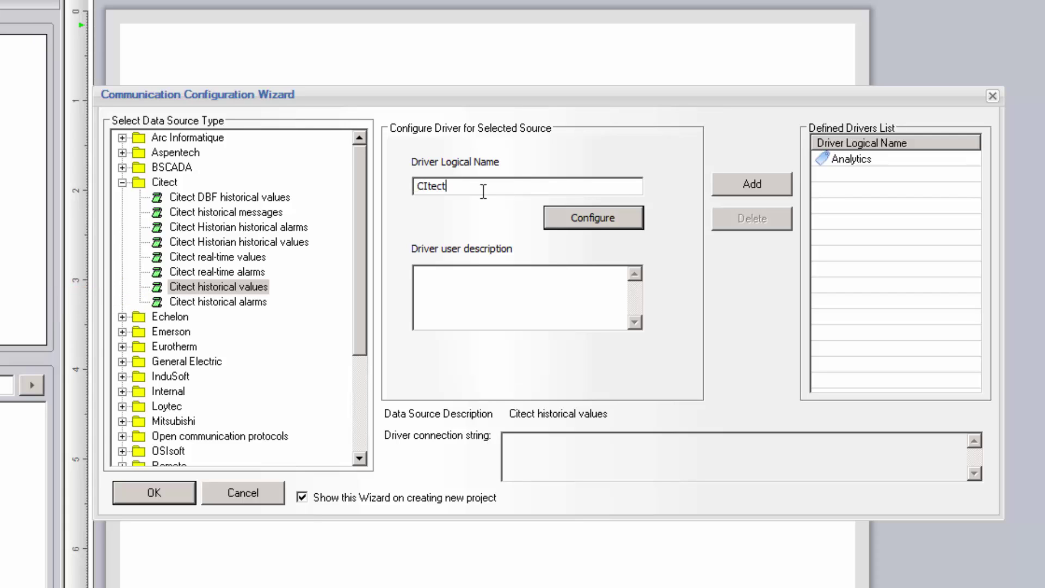
text(_Hist)
click(608, 227)
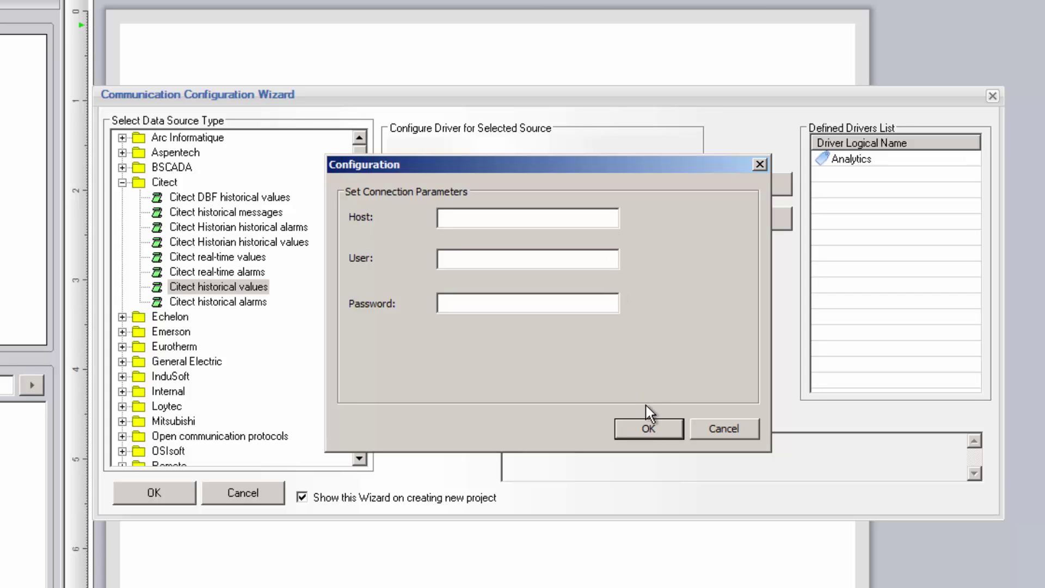
click(647, 426)
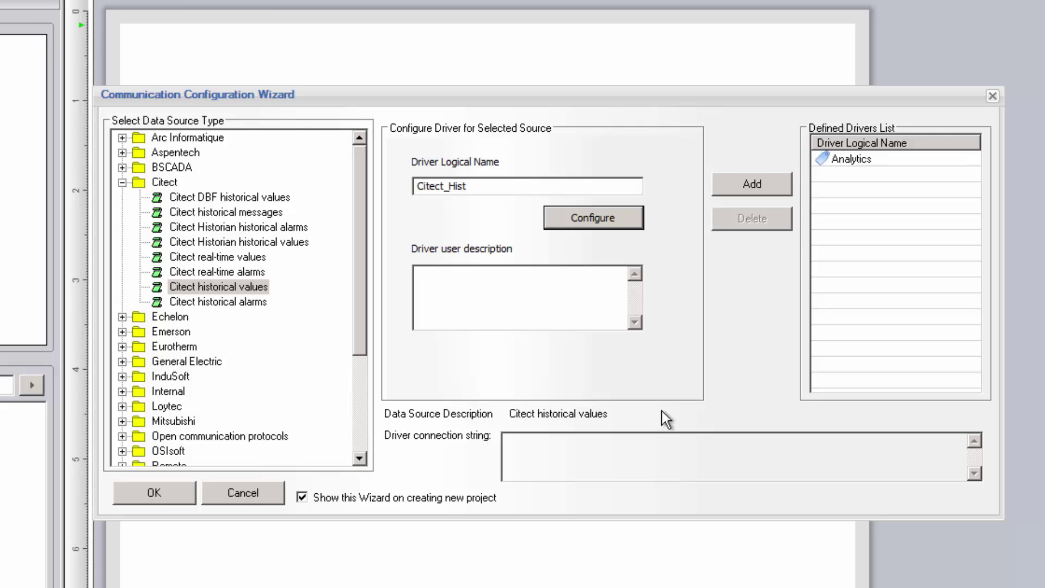
click(763, 181)
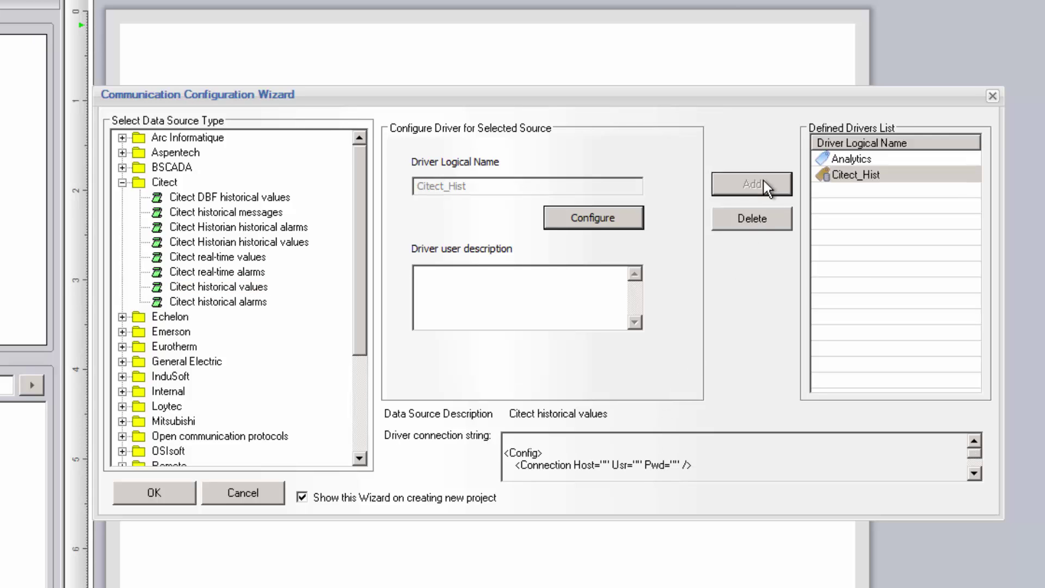
Select Citect historical messages and name the new driver Citect_Alm
click(274, 215)
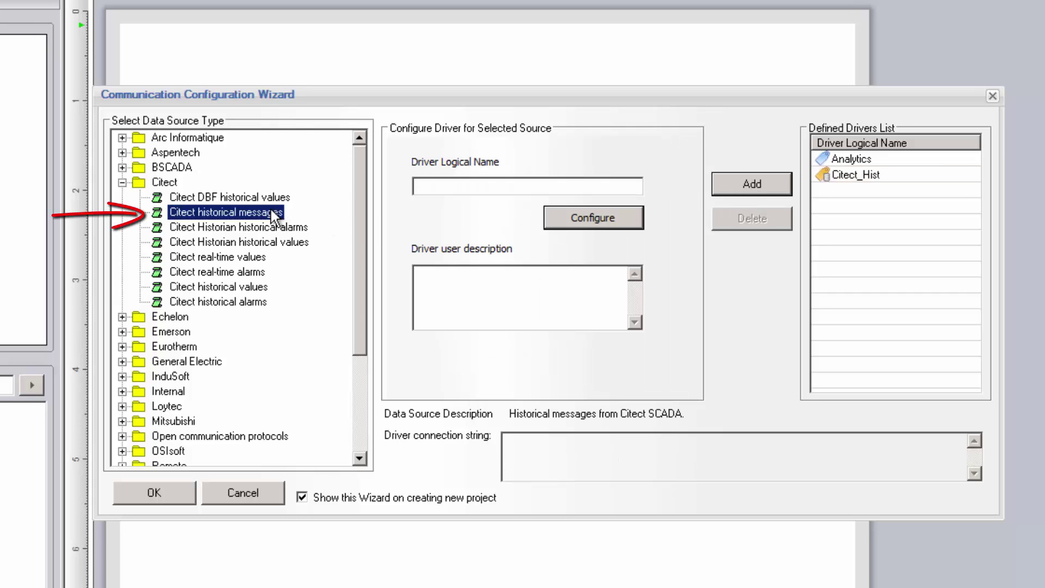
click(456, 185)
text(Citect_Alm)
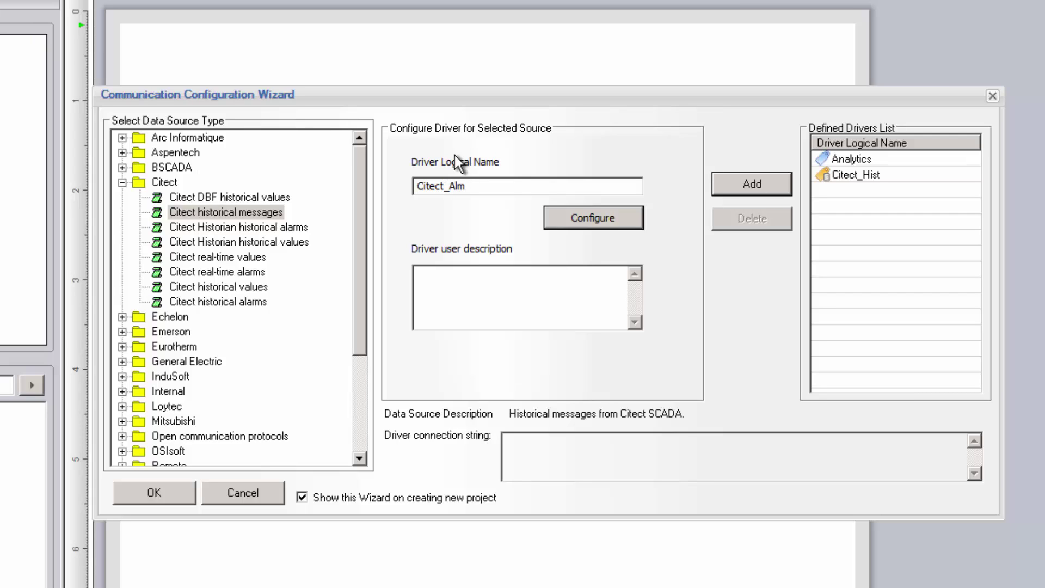
Set Citect_Alm's time format to hh:mm:ss am/pm and date format to MM/dd/yyyy
click(595, 219)
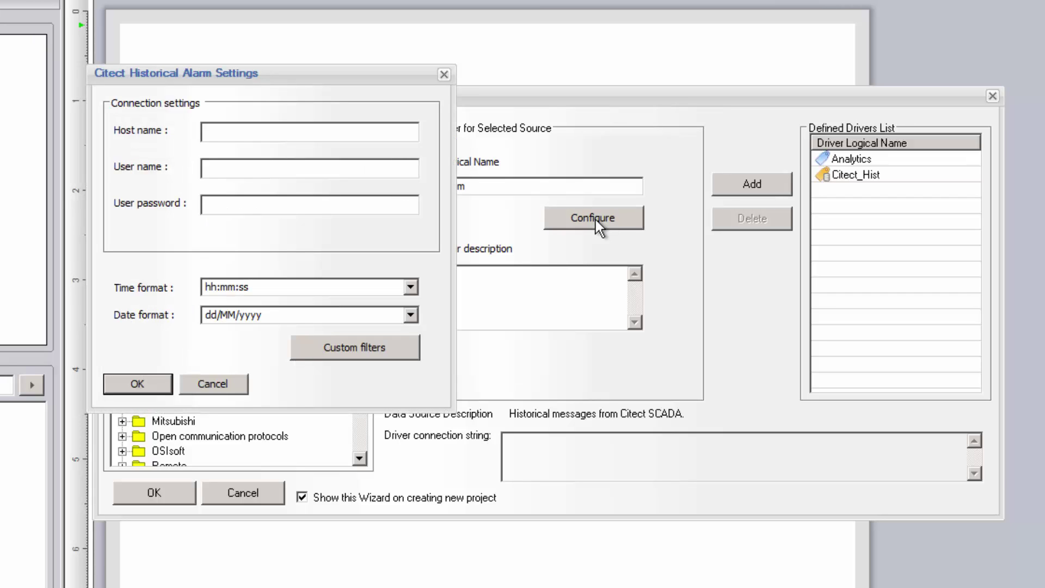
click(413, 282)
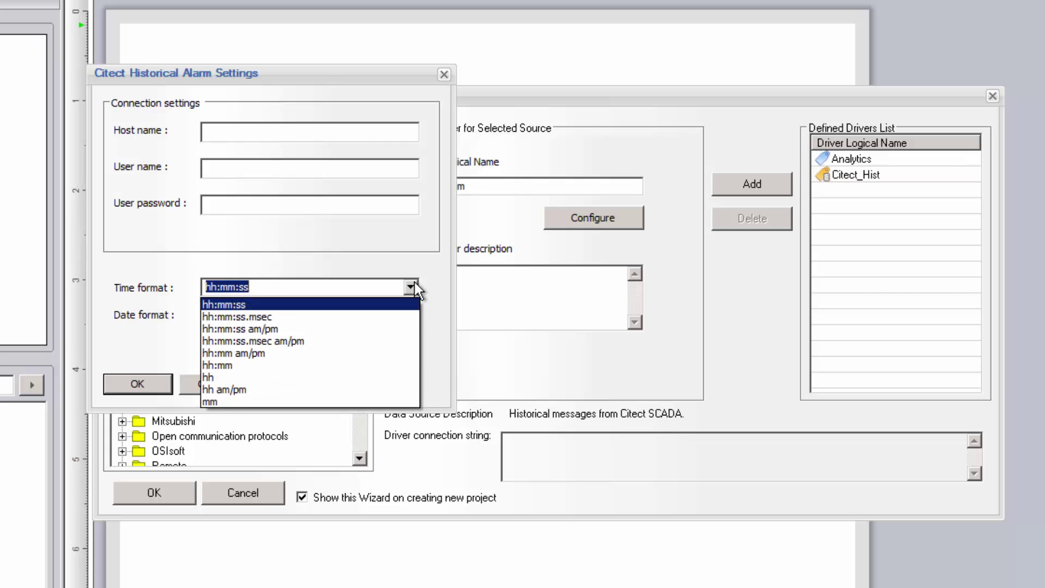
click(359, 327)
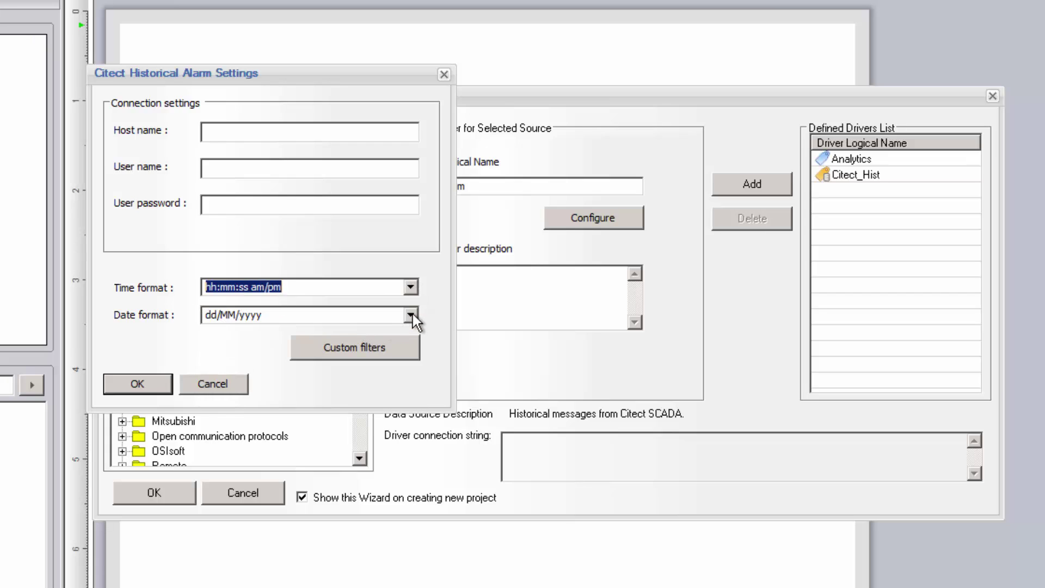
key(alt+Tab)
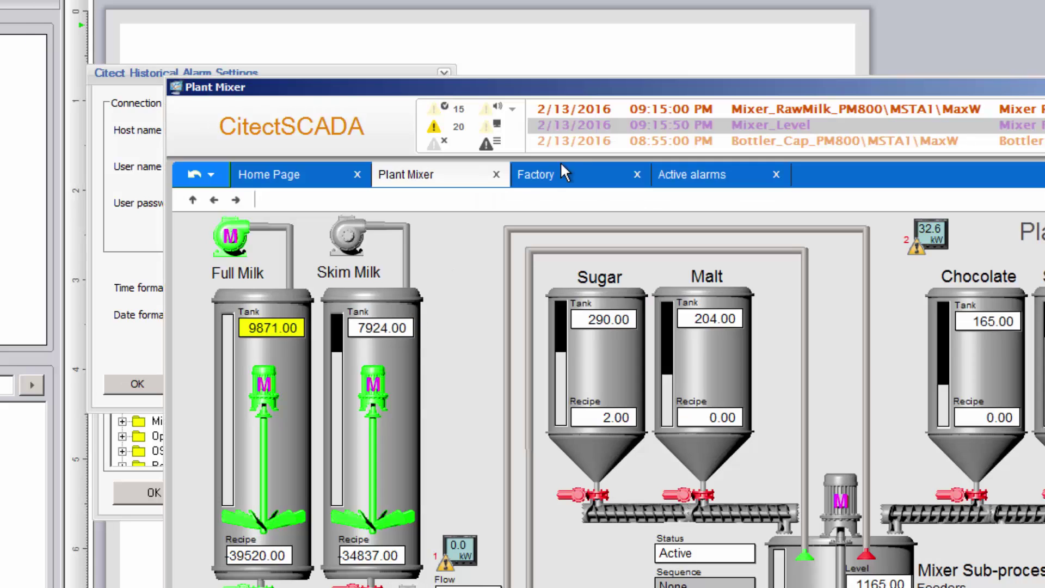
key(alt+Tab)
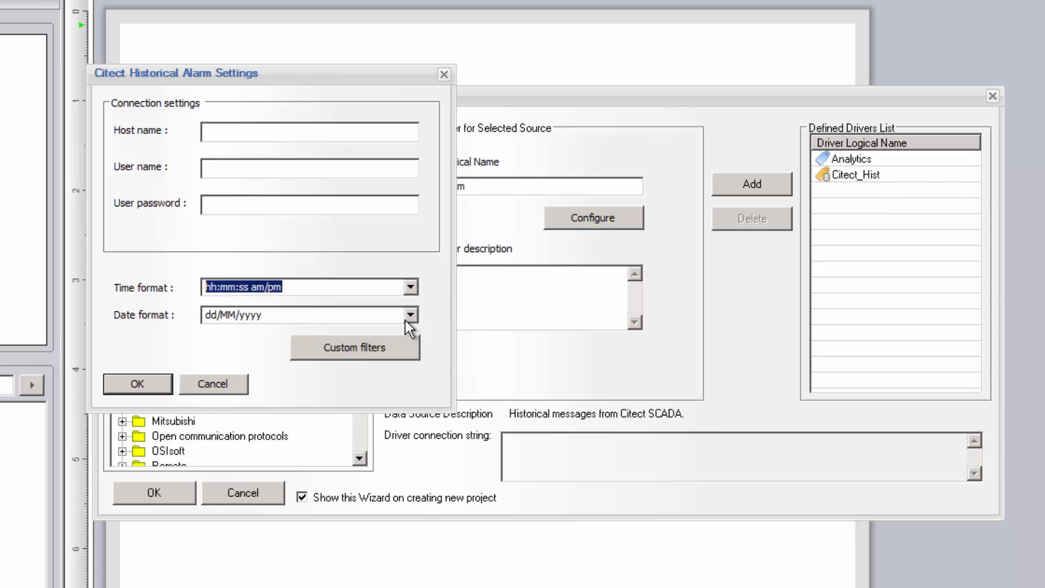
click(409, 314)
click(279, 405)
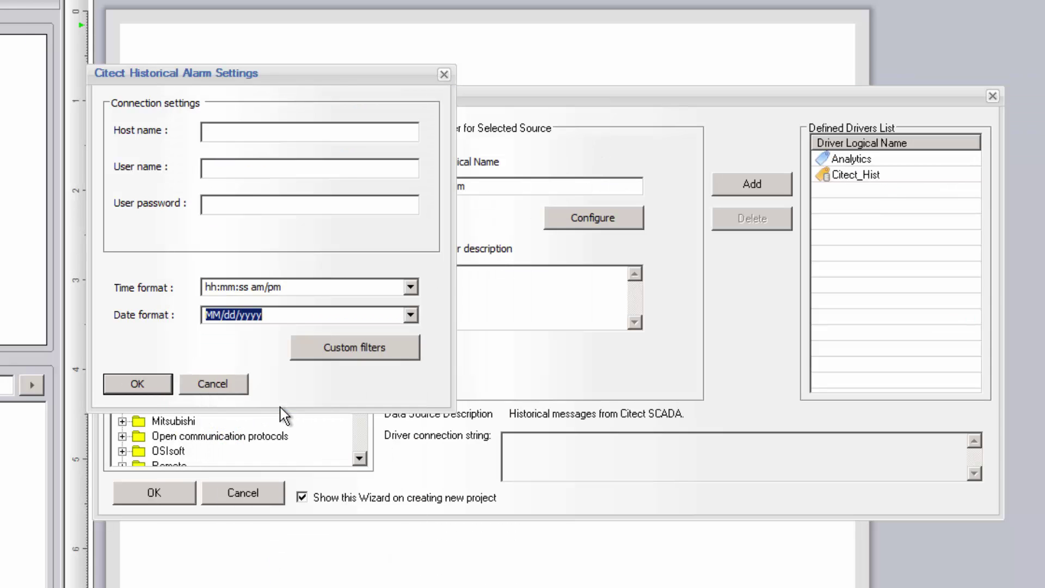
click(394, 349)
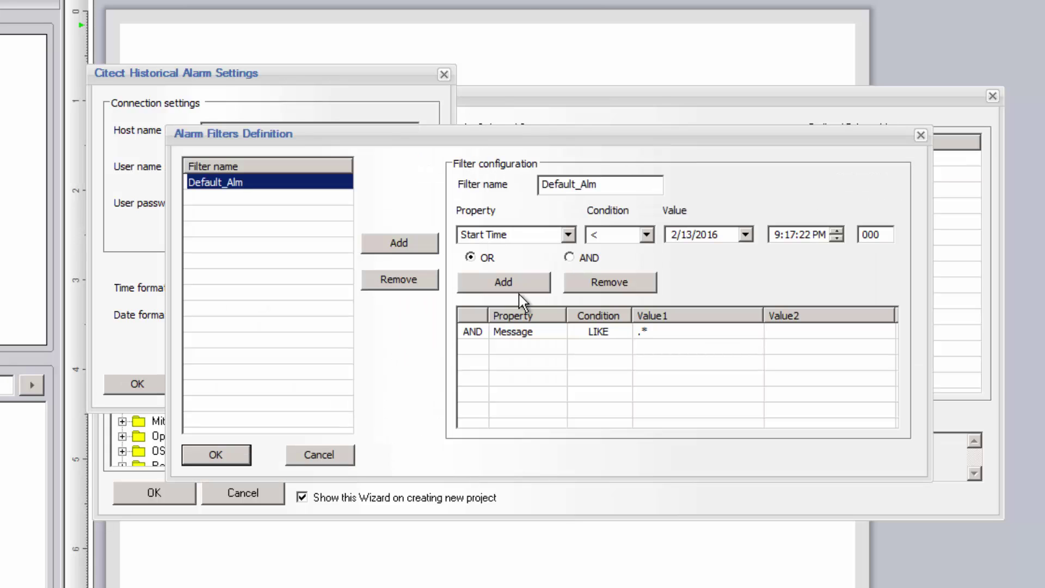
Create a 'Hi Priority' alarm filter matching alarms with Priority = 1
double_click(602, 183)
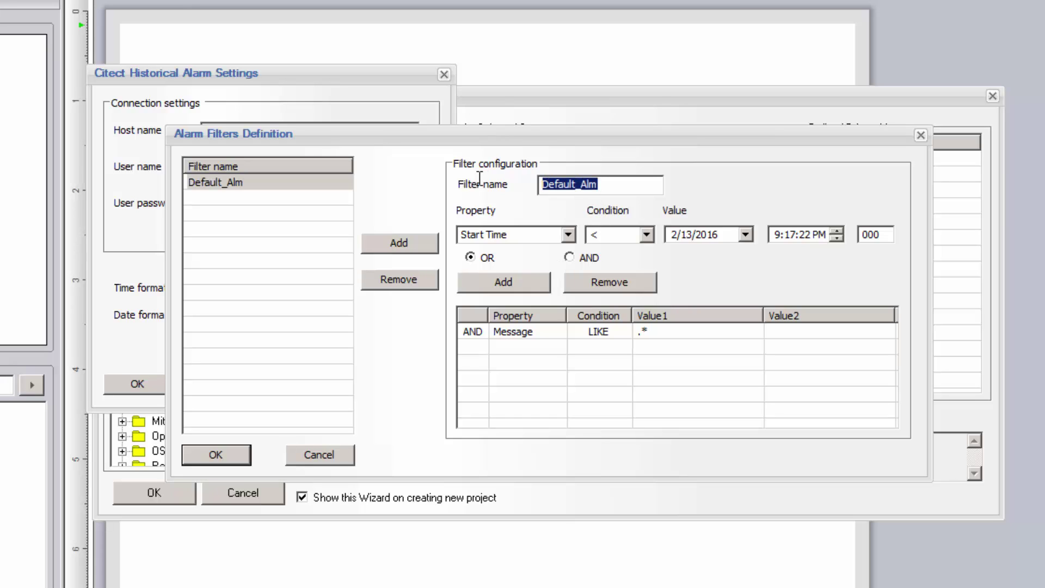
text(Hi Pri)
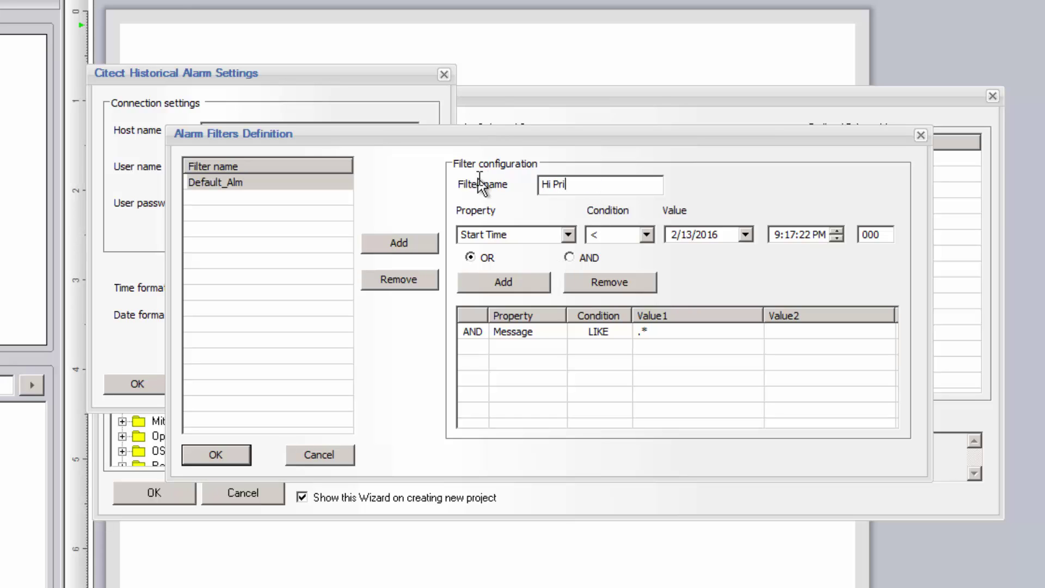
text(ority)
click(567, 234)
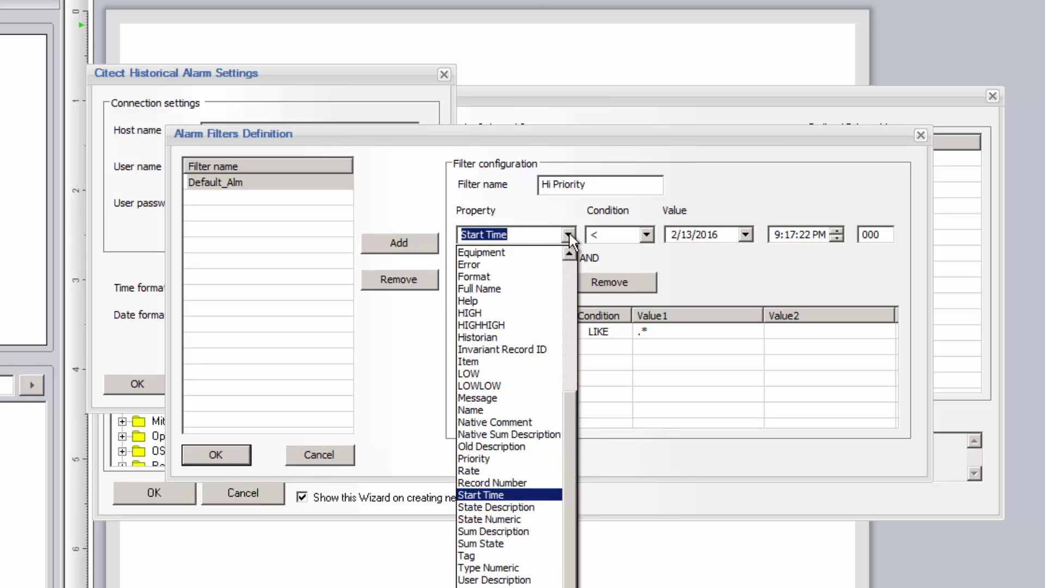
click(569, 278)
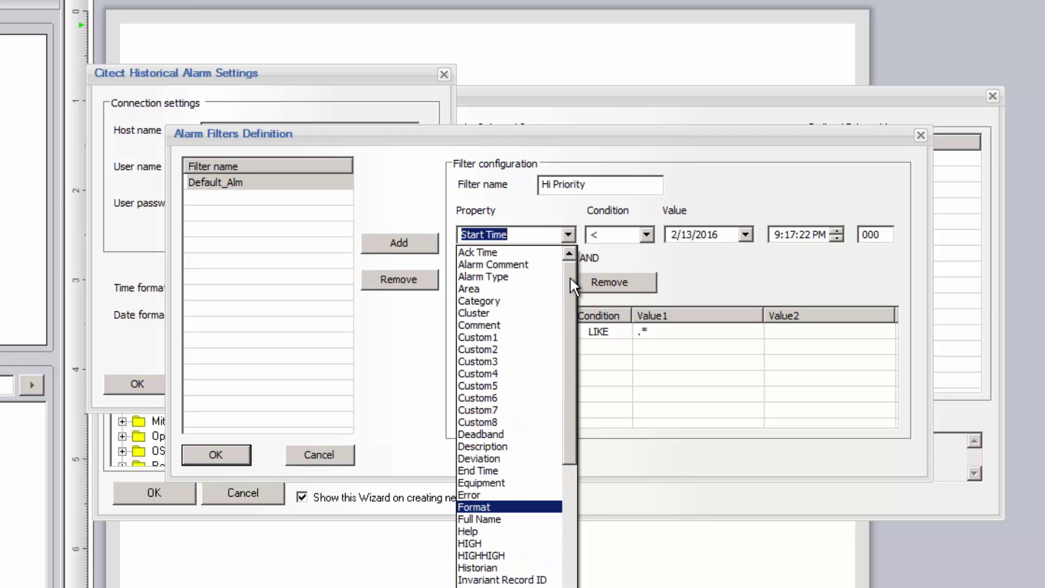
drag(571, 302, 569, 423)
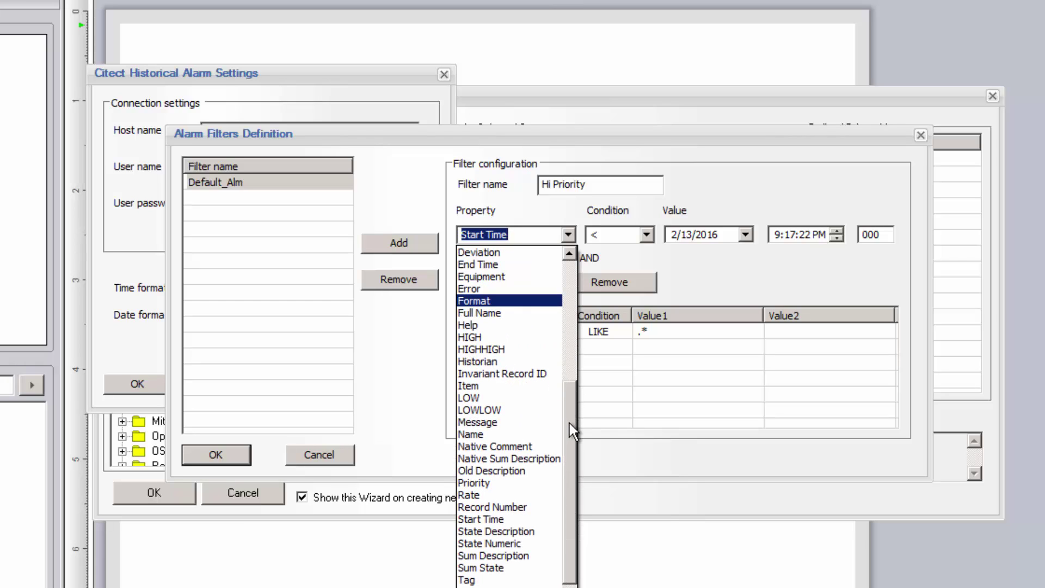
click(472, 482)
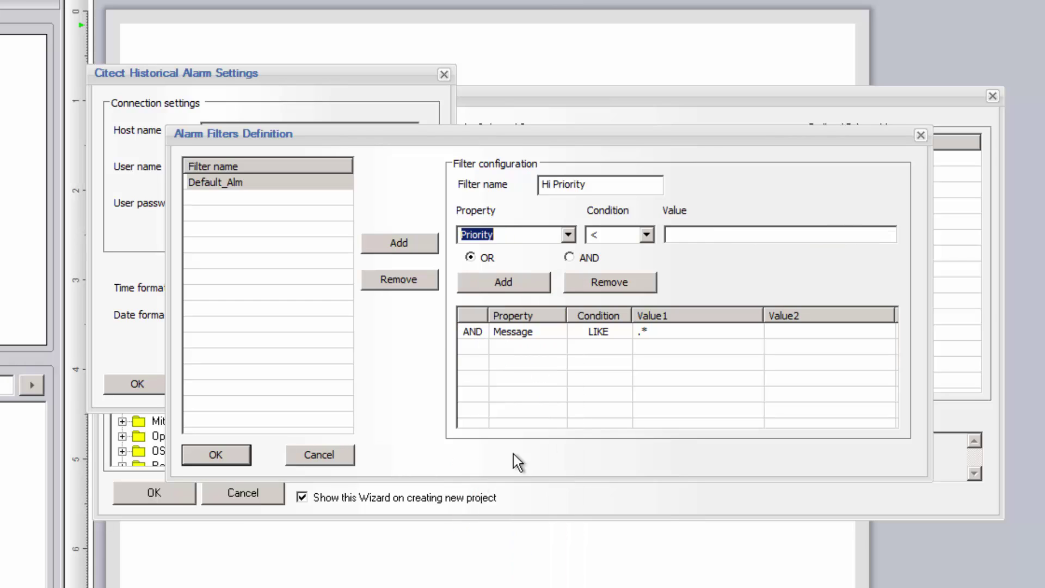
click(647, 235)
click(606, 271)
click(678, 235)
text(1)
click(519, 283)
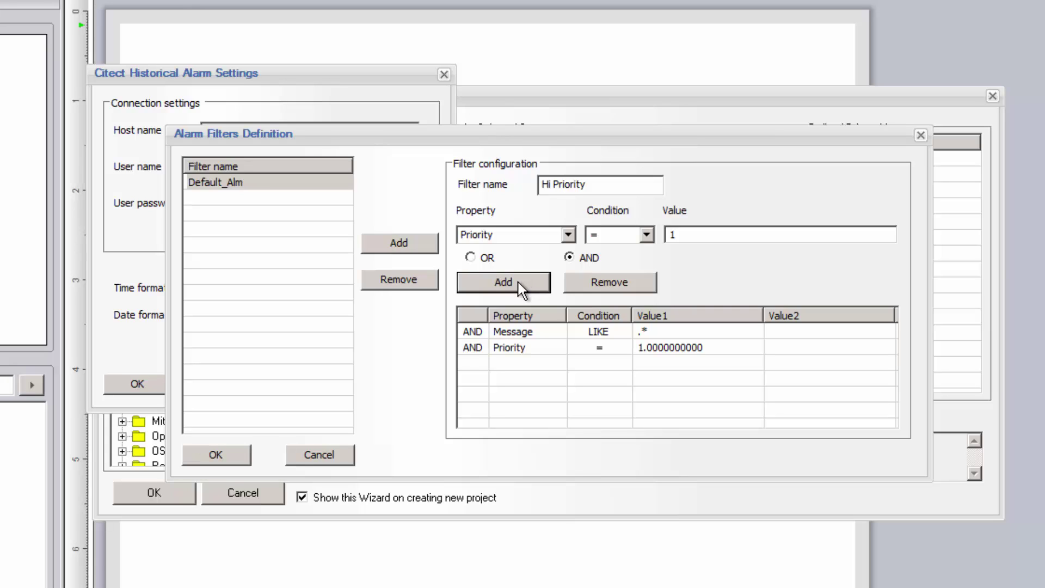
click(414, 243)
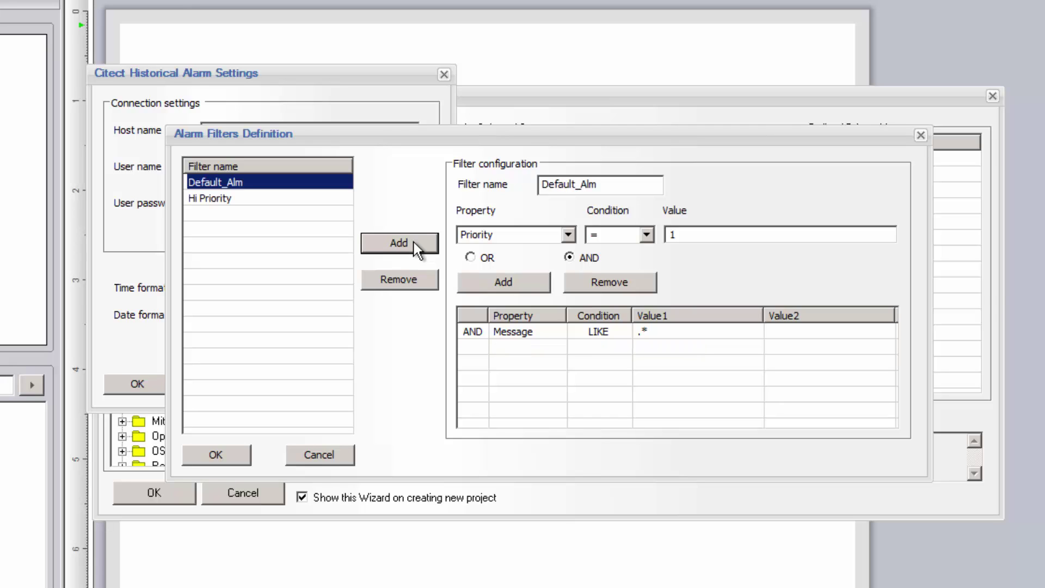
Create a 'Level Alarms' filter for Tag LIKE .*Level without the Message condition, and close the settings
double_click(602, 184)
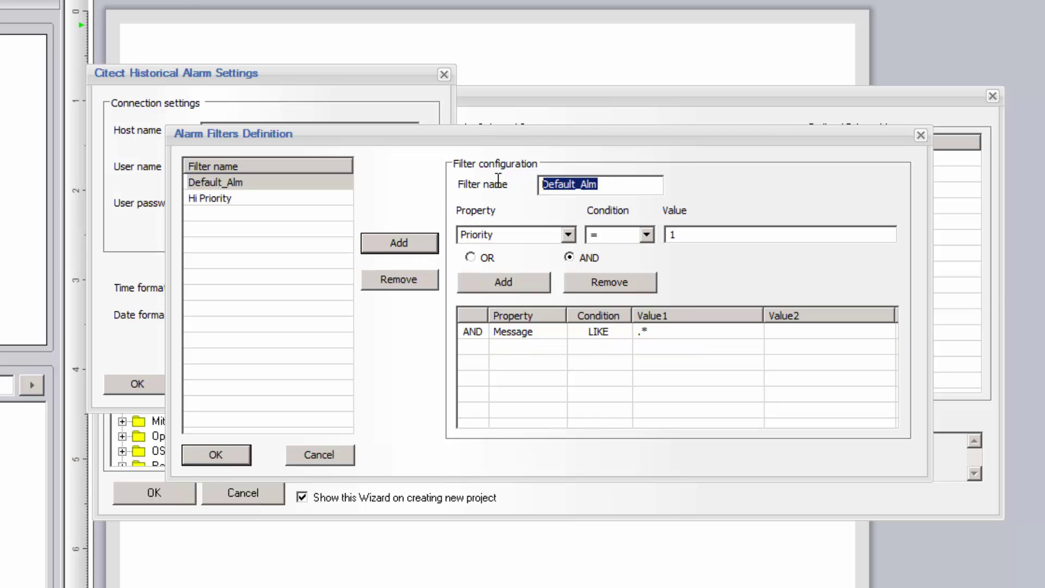
text(Level Alarm)
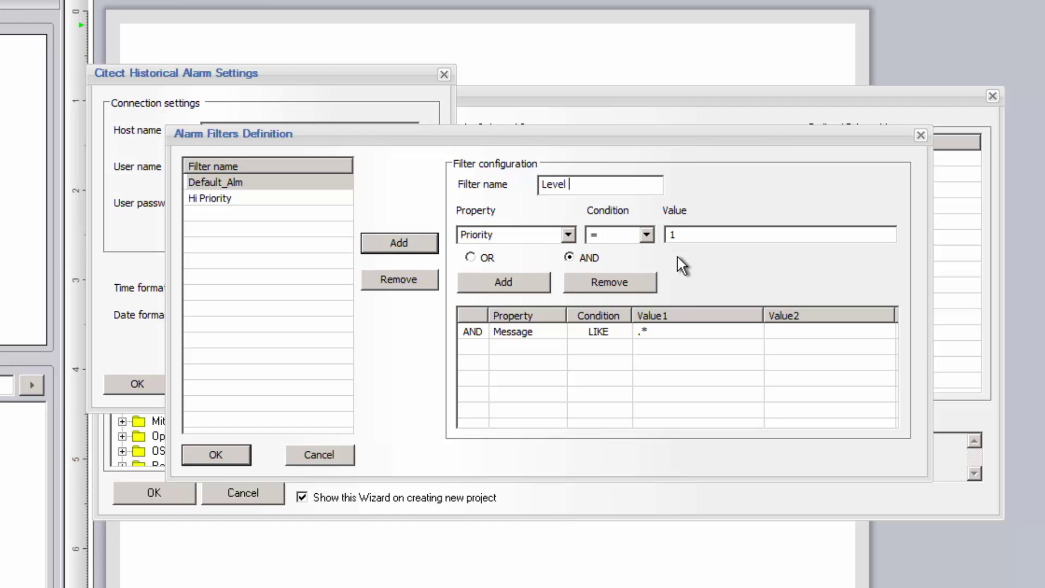
text(s)
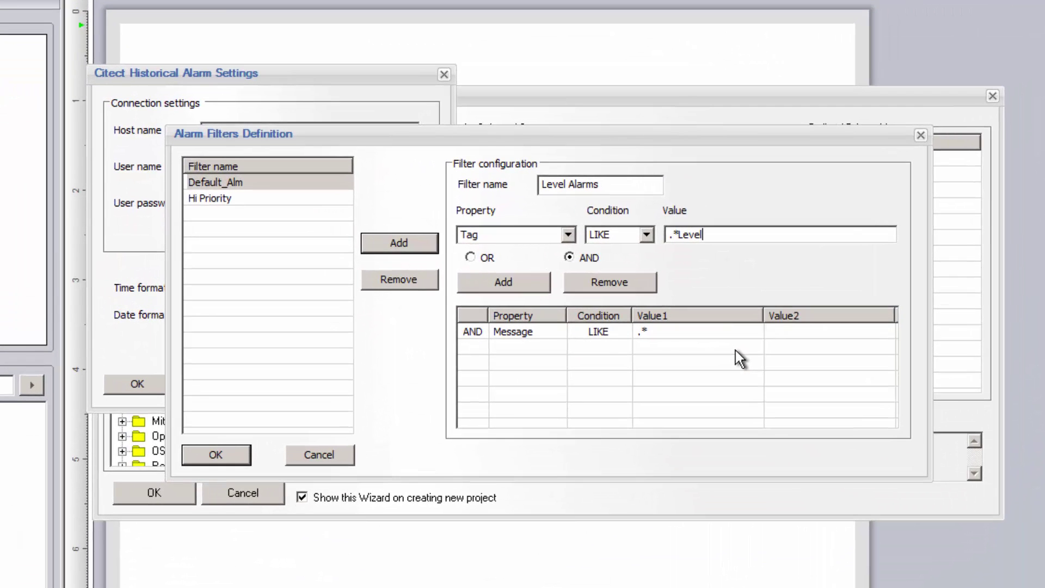
click(501, 276)
click(704, 321)
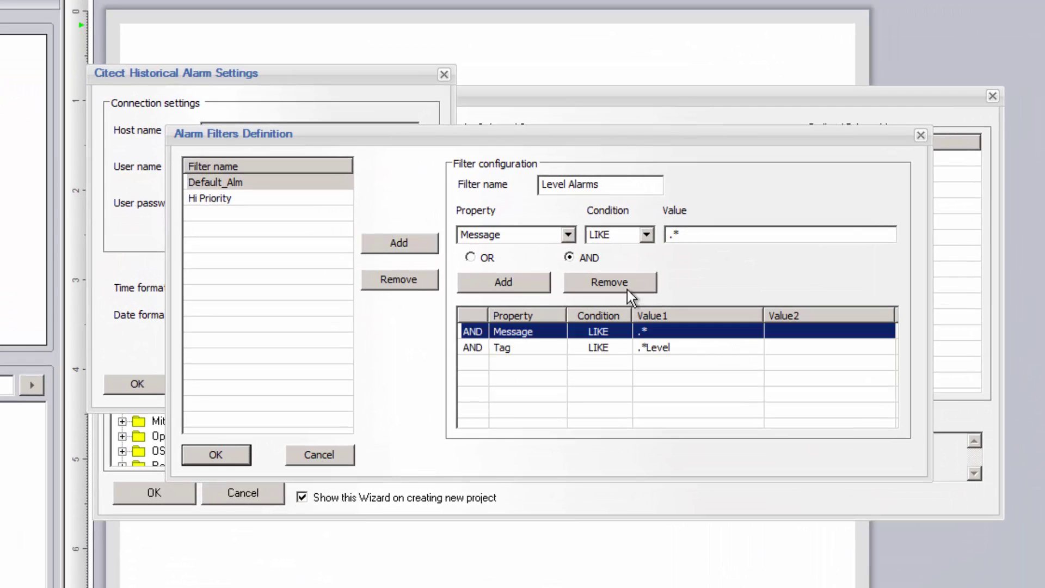
click(609, 284)
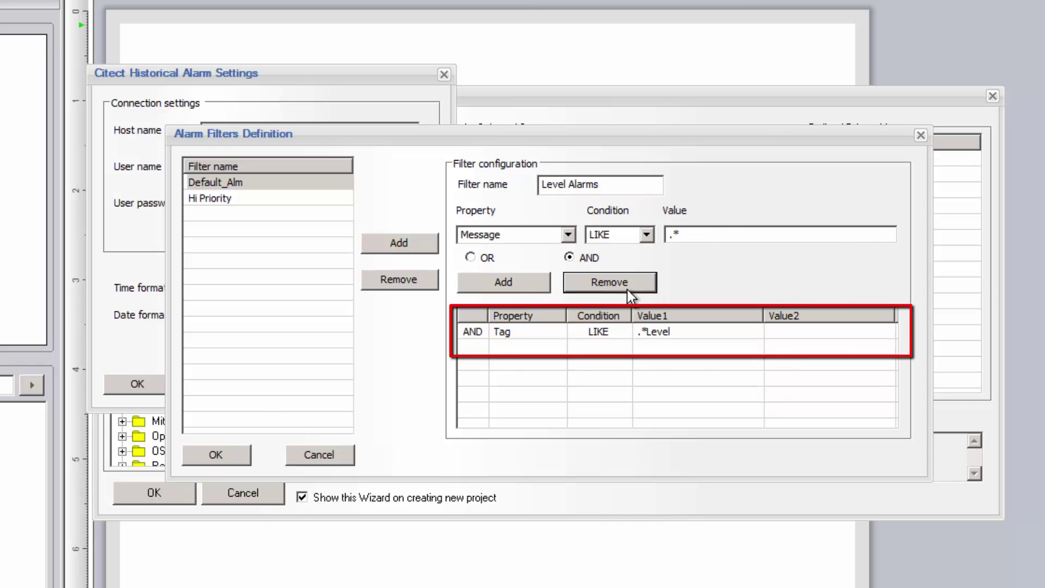
click(414, 241)
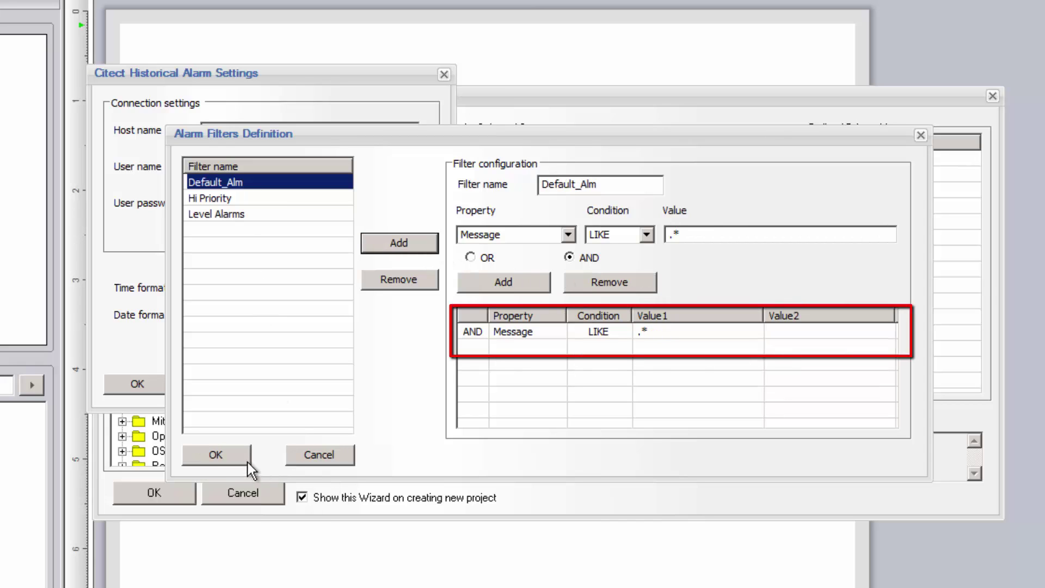
click(226, 457)
click(146, 386)
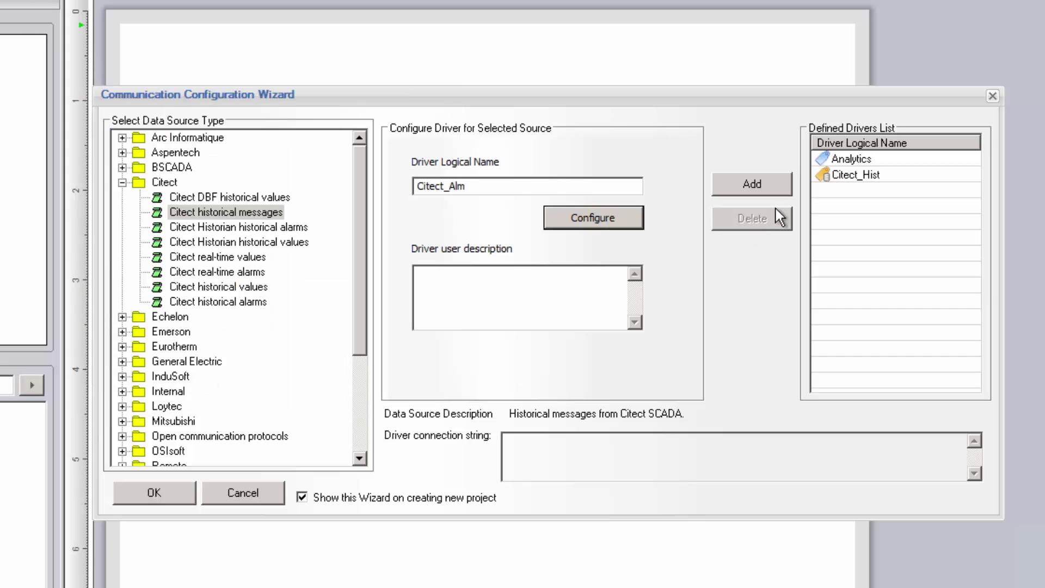
Add the Citect_Alm alarm driver and rename the report to 'Mixer Report'
click(769, 186)
click(154, 492)
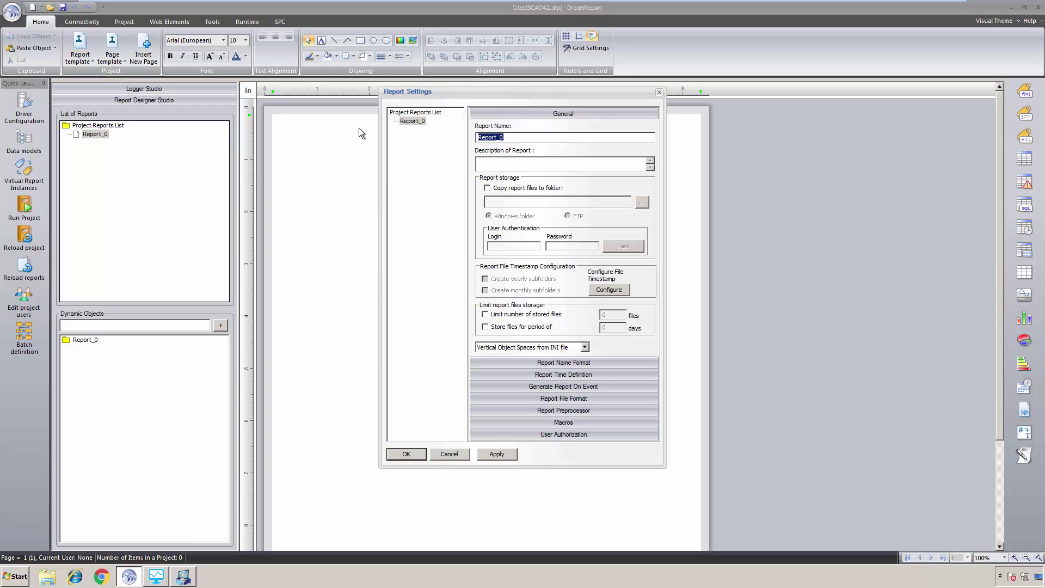
text(Mixer Repor)
click(416, 455)
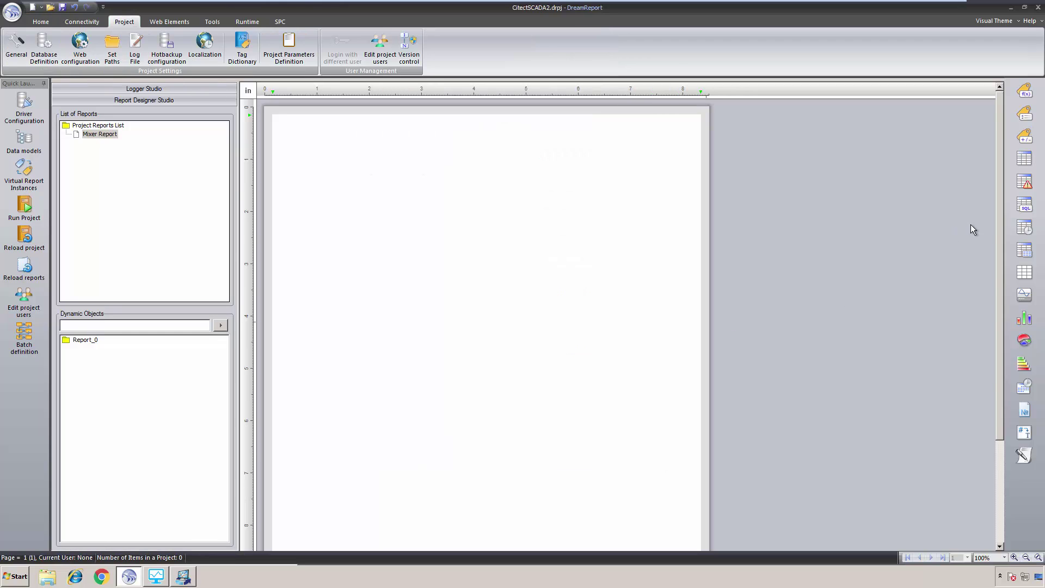
Draw an item table across the top of the report page
click(1023, 158)
drag(295, 156, 667, 183)
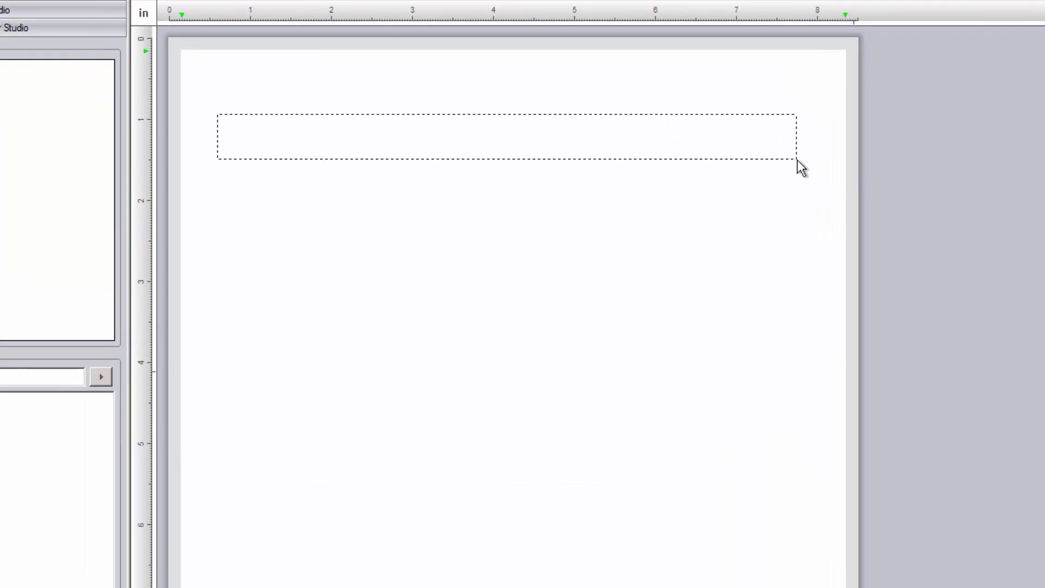
drag(792, 158, 792, 158)
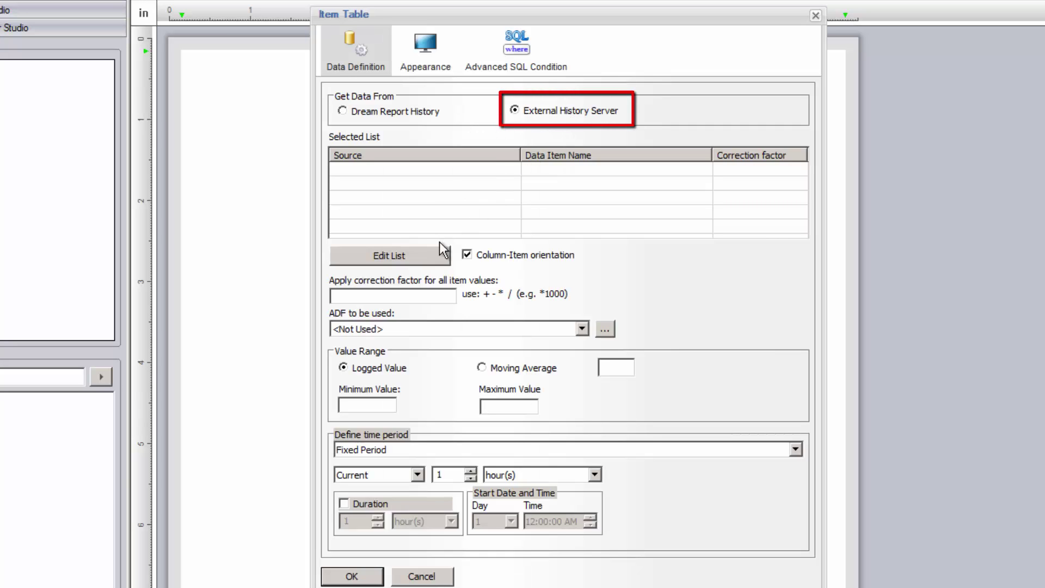
Choose Citect_Hist as the table's data source and filter its localhost tags by '*Level'
click(423, 255)
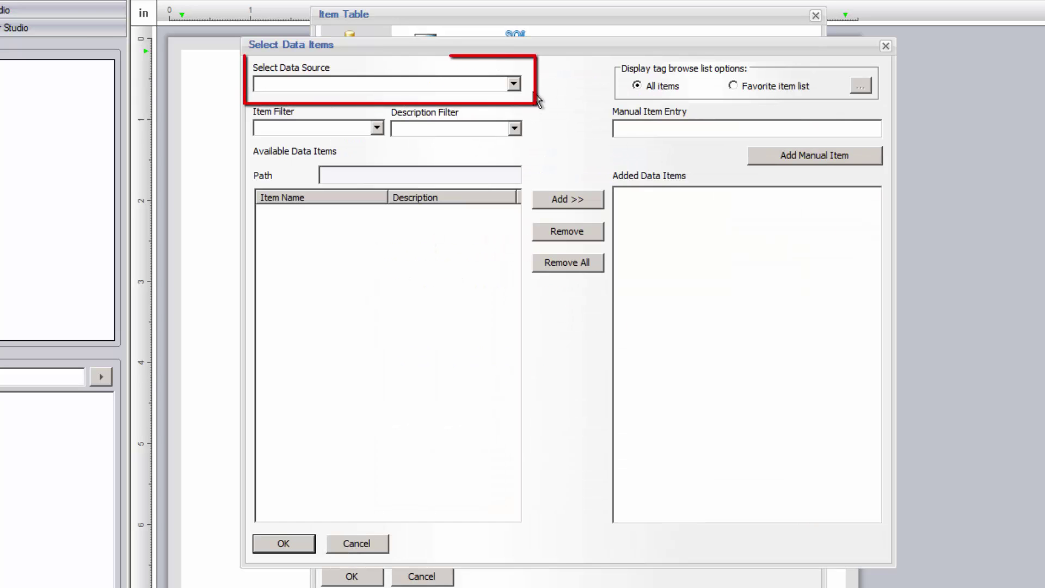
click(513, 84)
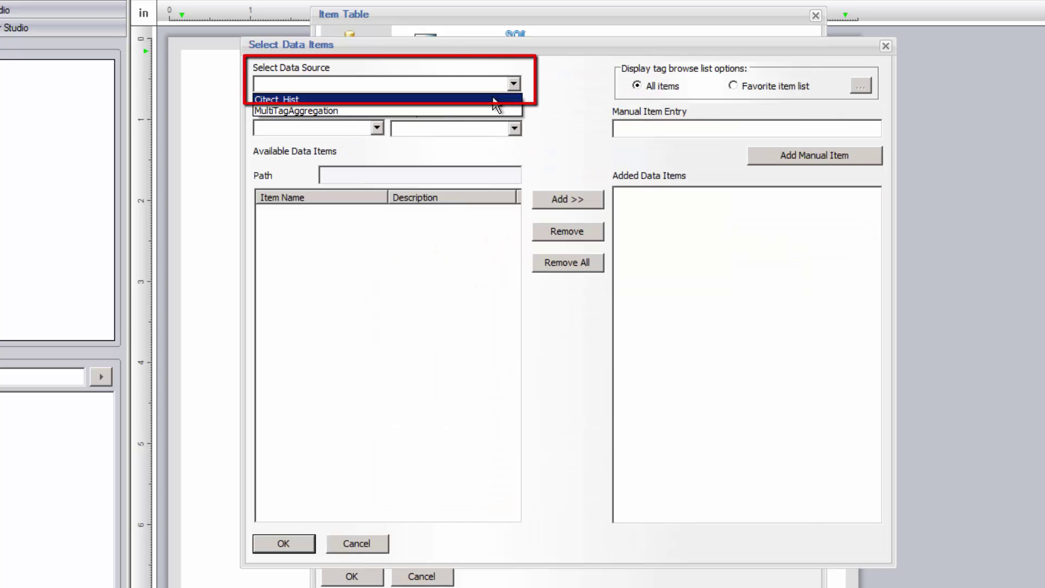
click(493, 99)
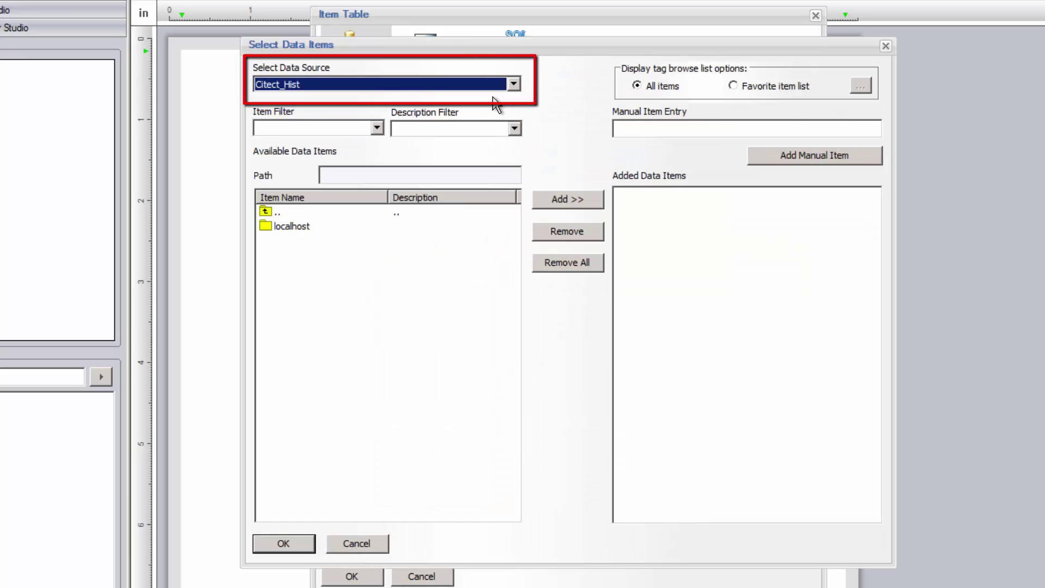
double_click(294, 228)
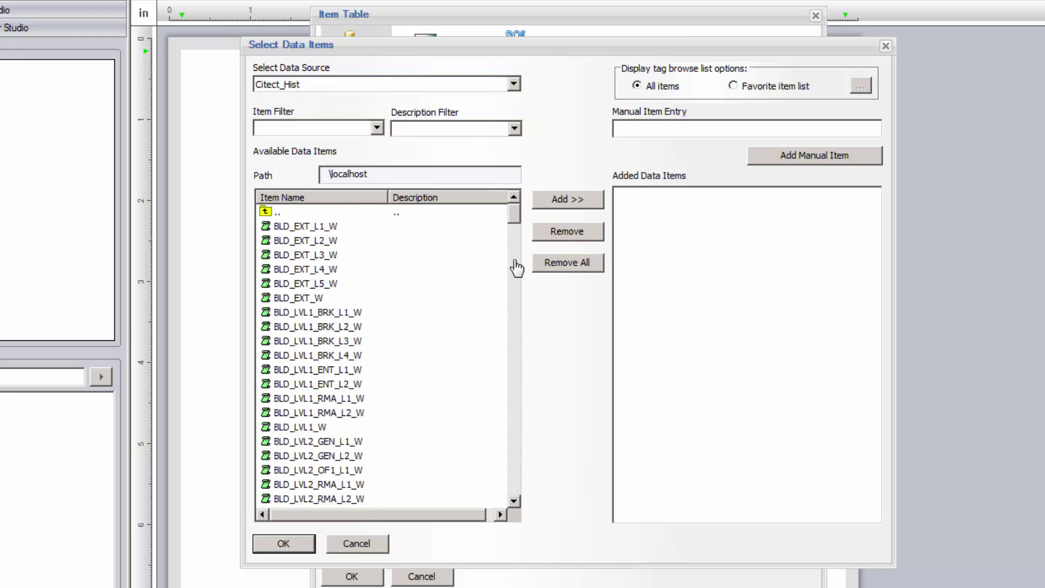
scroll(515, 243, down, 5)
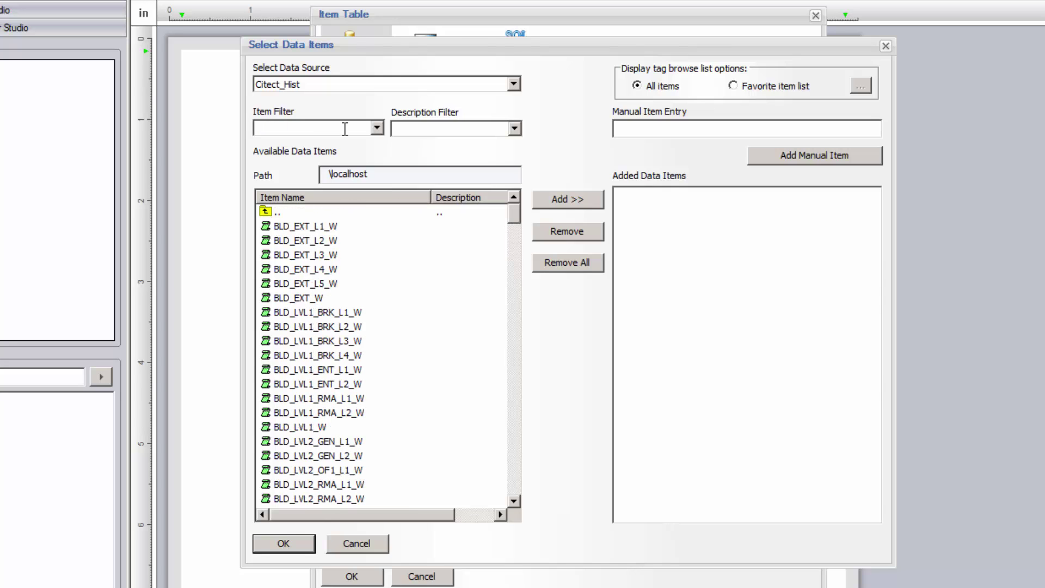
click(345, 128)
text(*Level)
key(Return)
Add Mixer_Level and Mixer_Visc to the table, keep the current period, and confirm
double_click(296, 233)
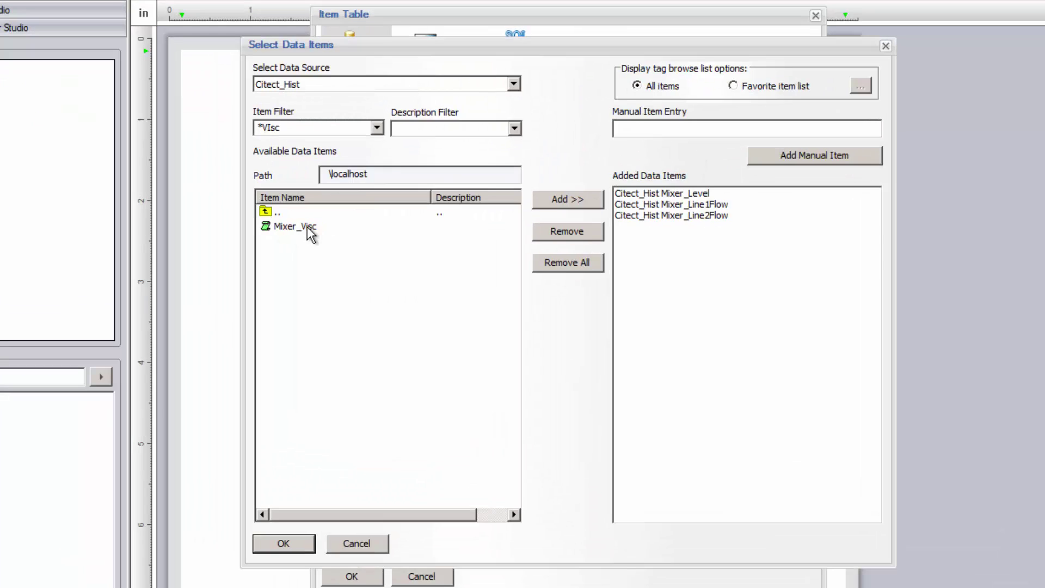
double_click(308, 228)
click(302, 544)
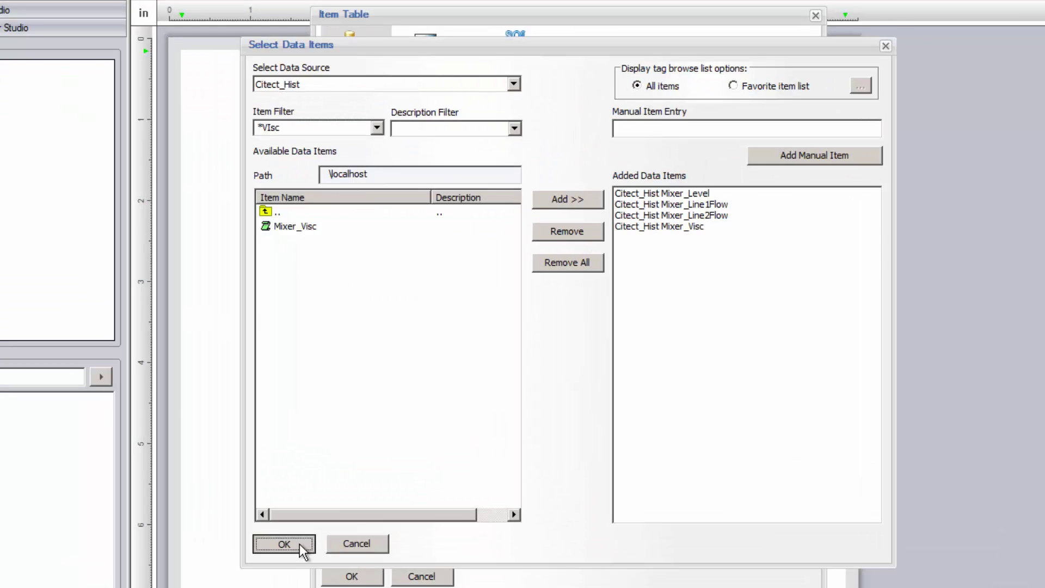
click(417, 475)
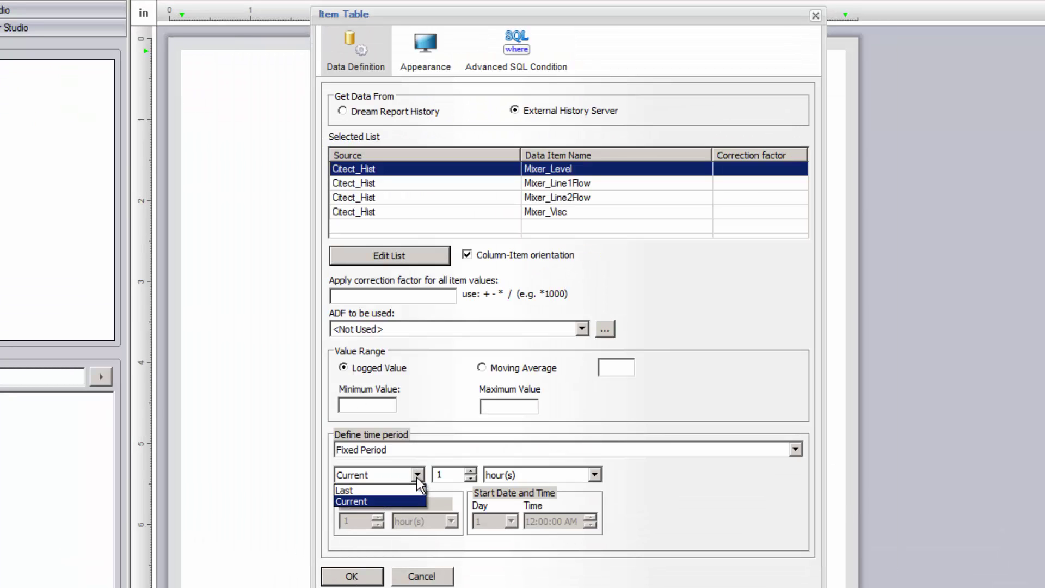
click(416, 477)
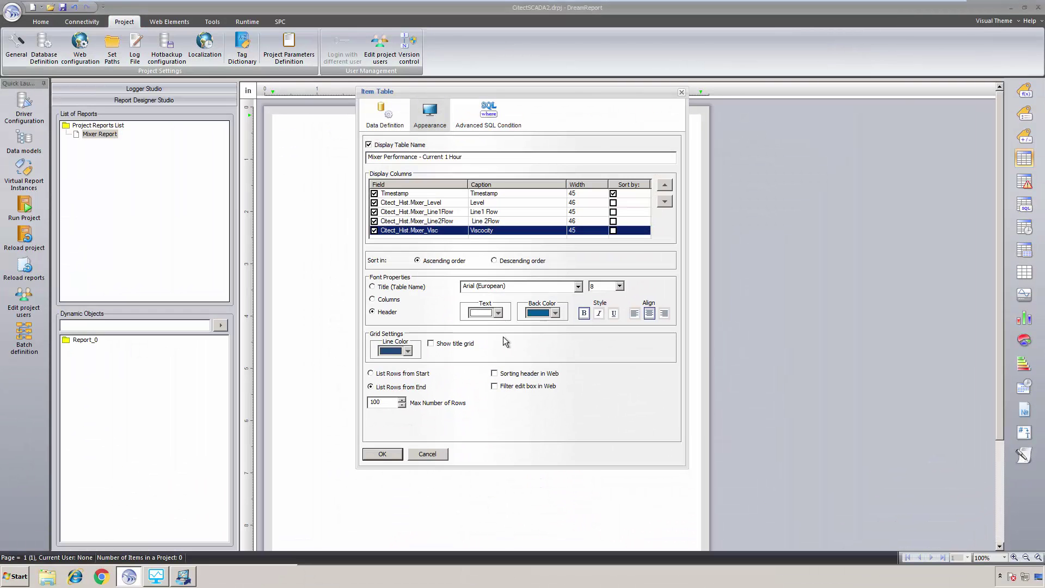
click(383, 453)
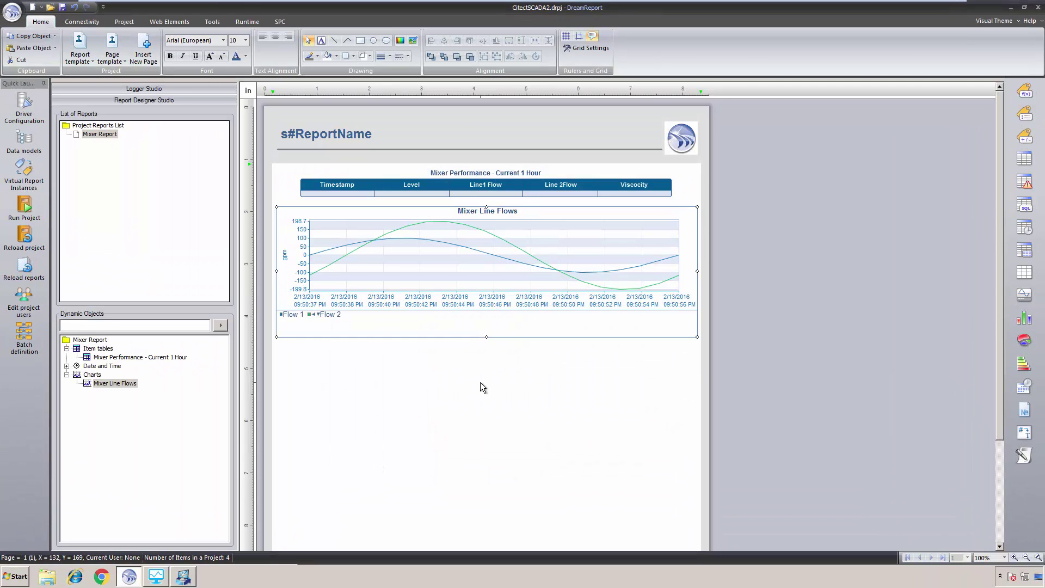
Draw an alarm table below the chart, fed from the External History Server
click(1024, 185)
drag(275, 354, 697, 361)
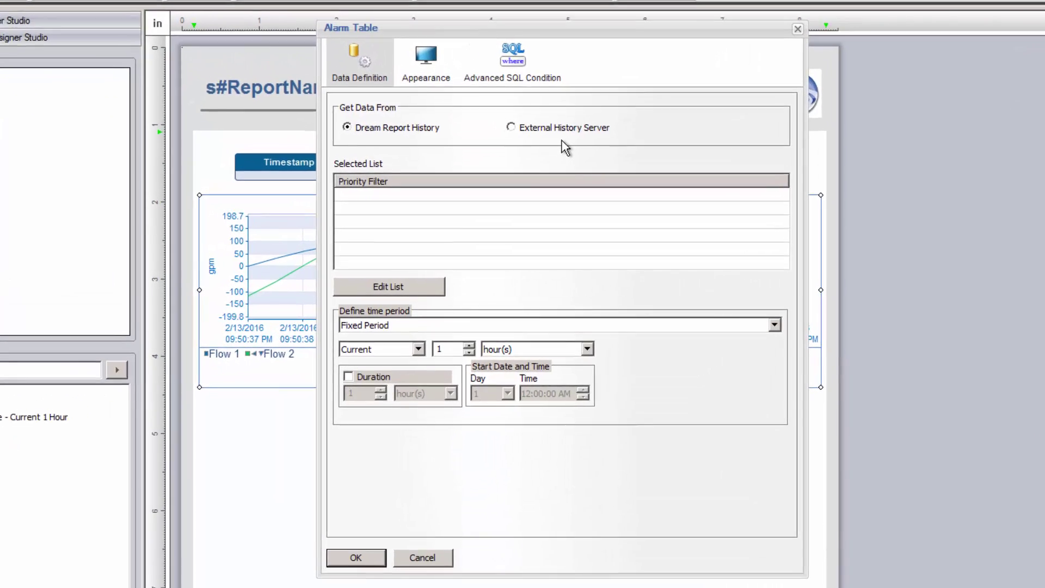
click(521, 160)
Filter the alarm table to Citect_Alm's Hi Priority and Level Alarms
click(407, 292)
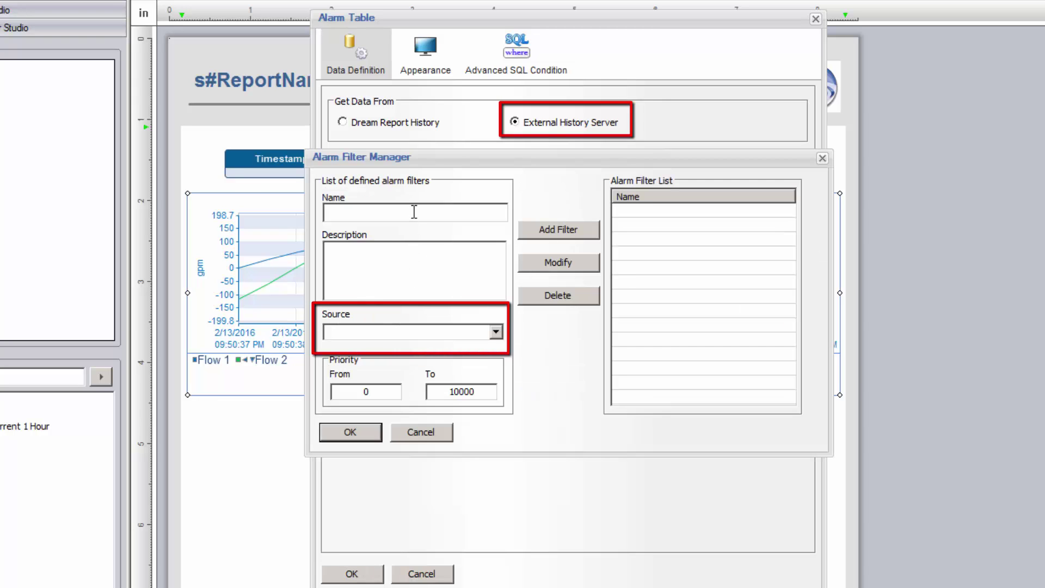
click(495, 332)
click(465, 347)
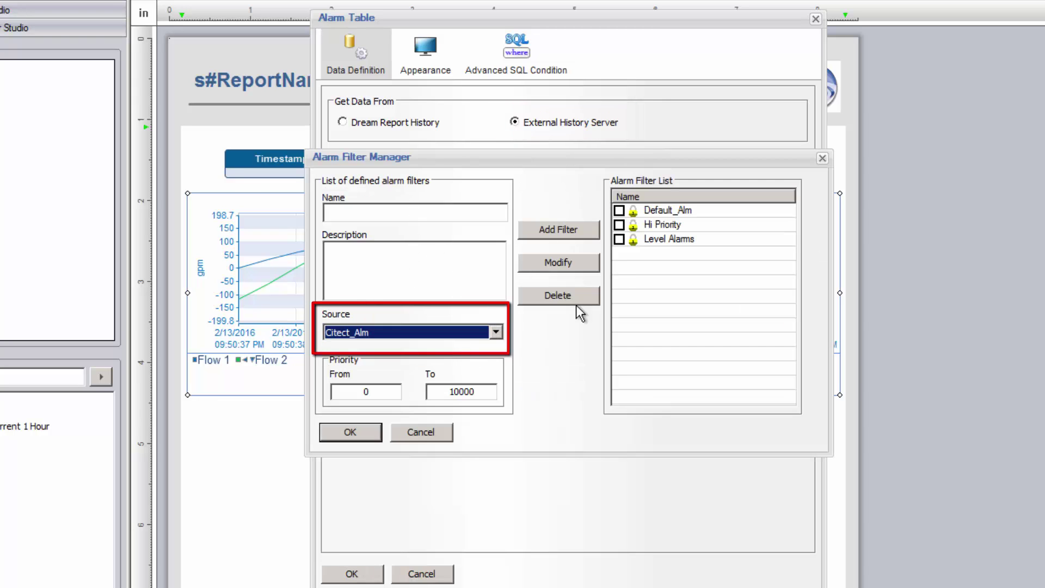
click(619, 225)
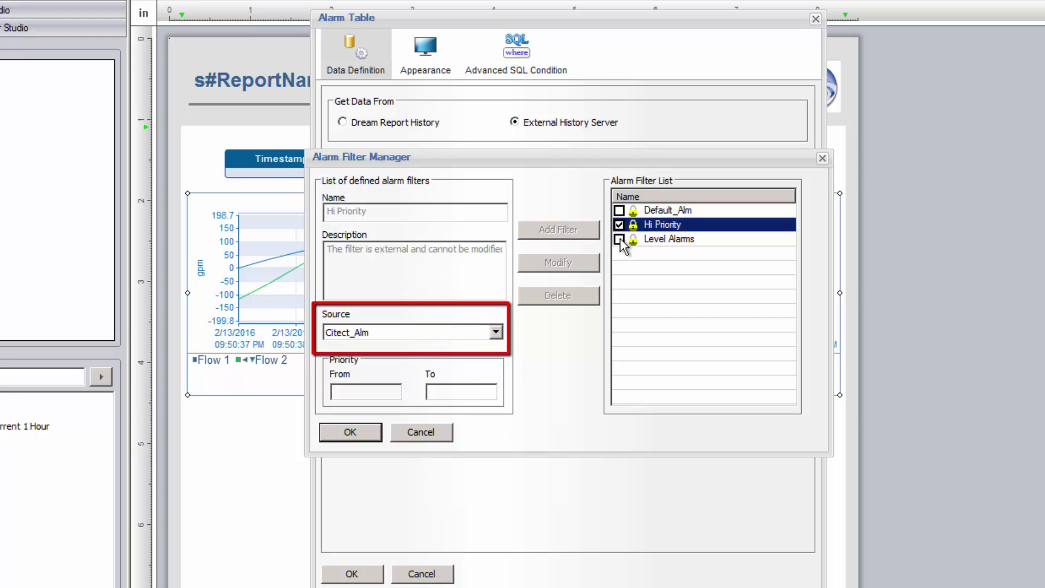
click(619, 239)
click(354, 434)
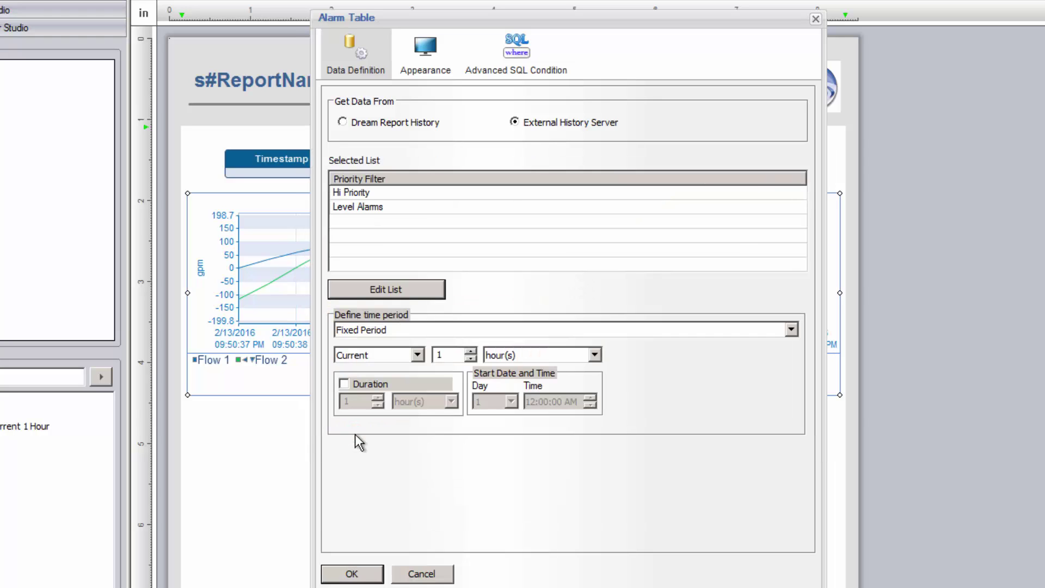
click(430, 54)
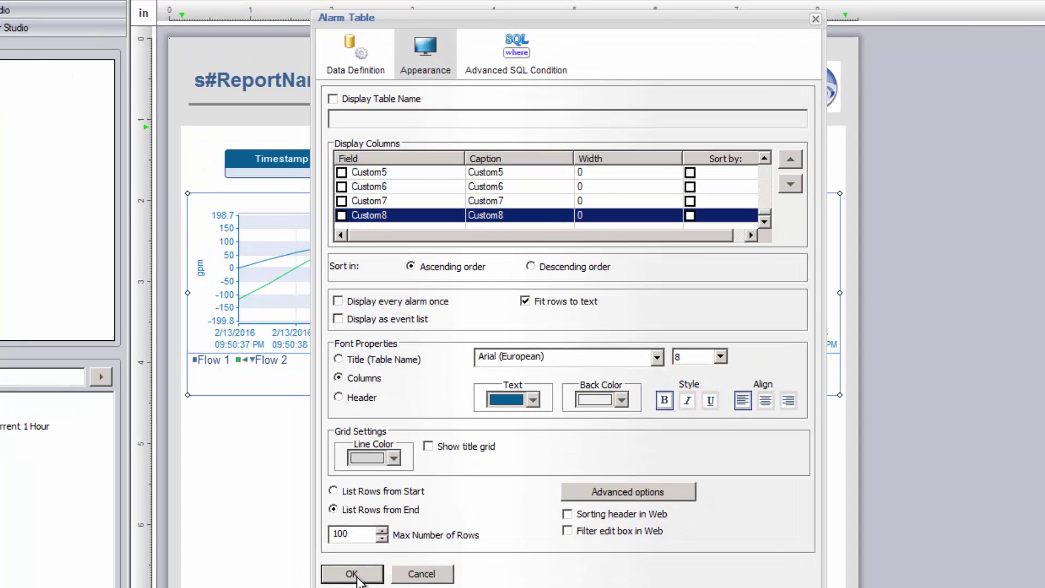
Generate Mixer Report as a PDF and view its full page in Adobe Reader
click(352, 574)
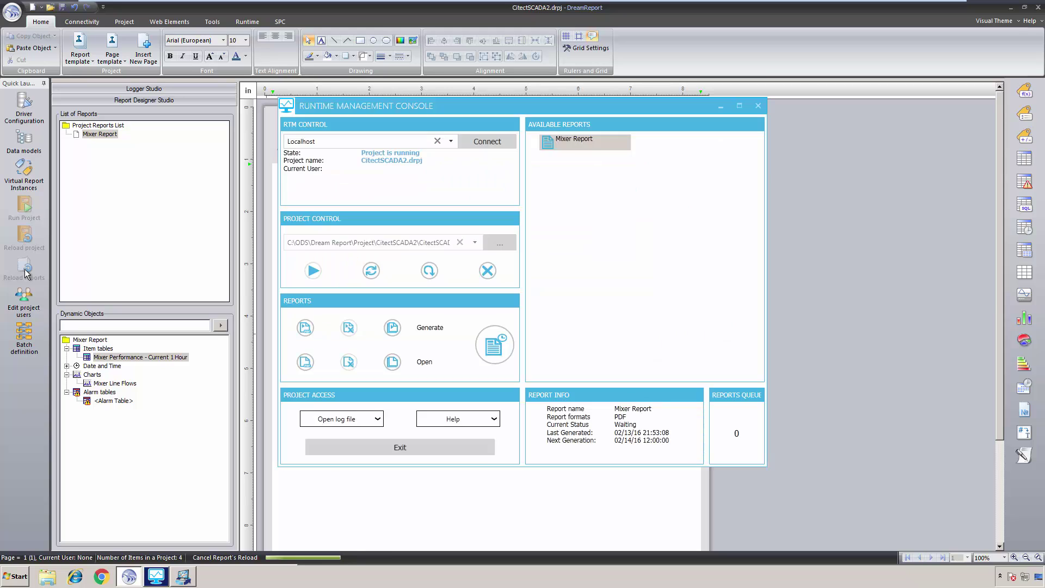
click(552, 143)
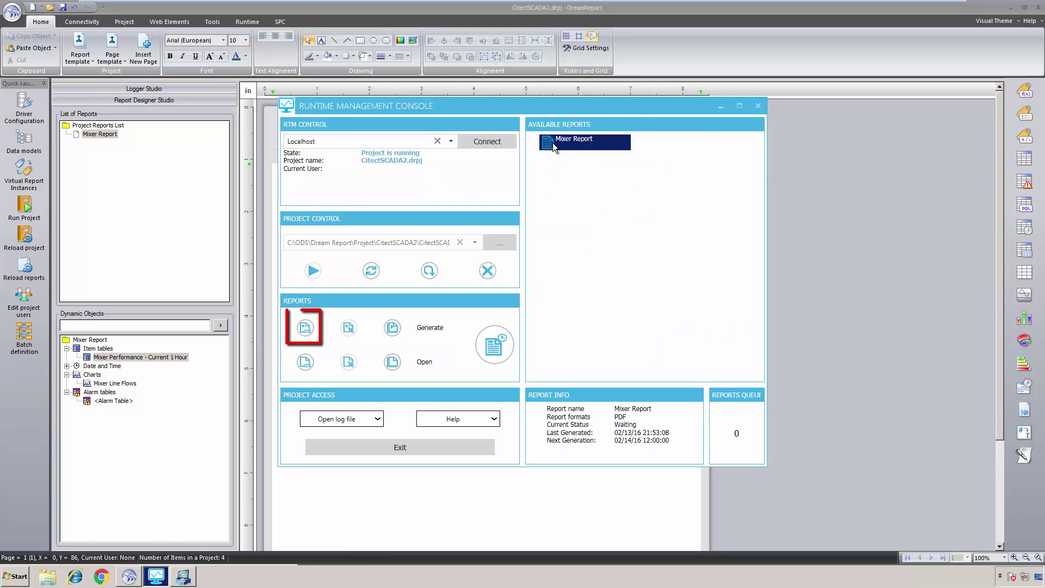
click(304, 328)
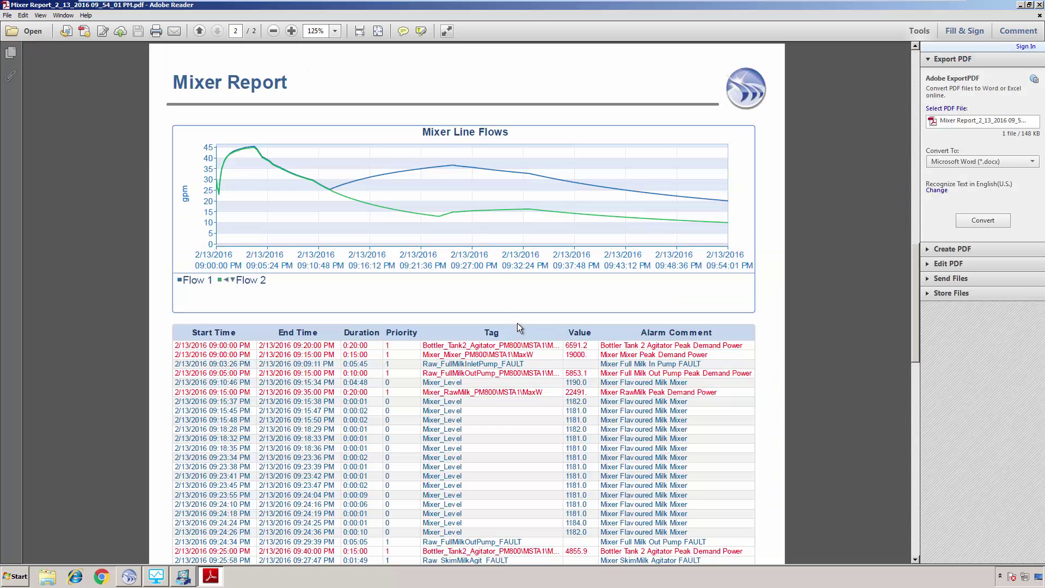
click(379, 32)
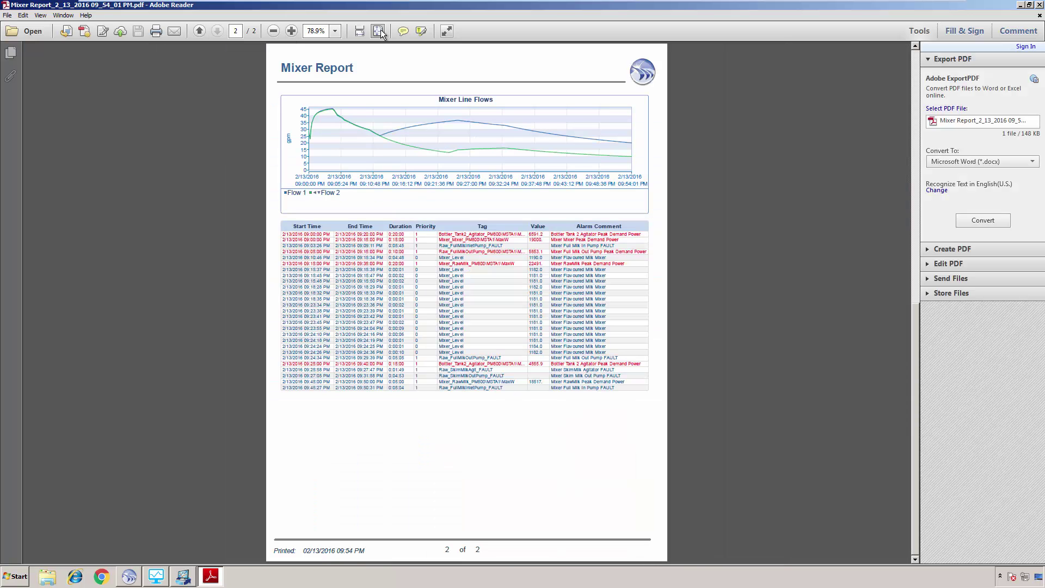